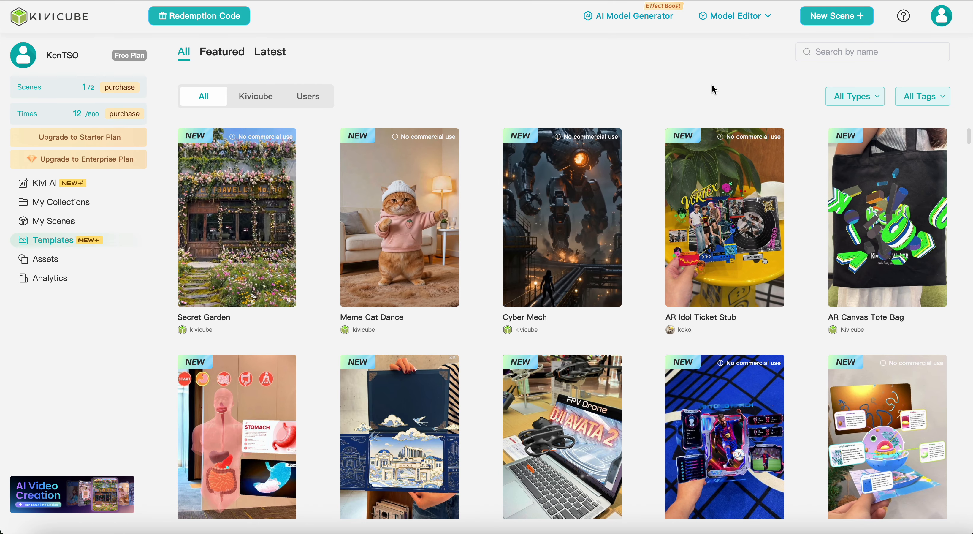
Open the My Scenes page and look over the saved scenes
mouse_move(91, 89)
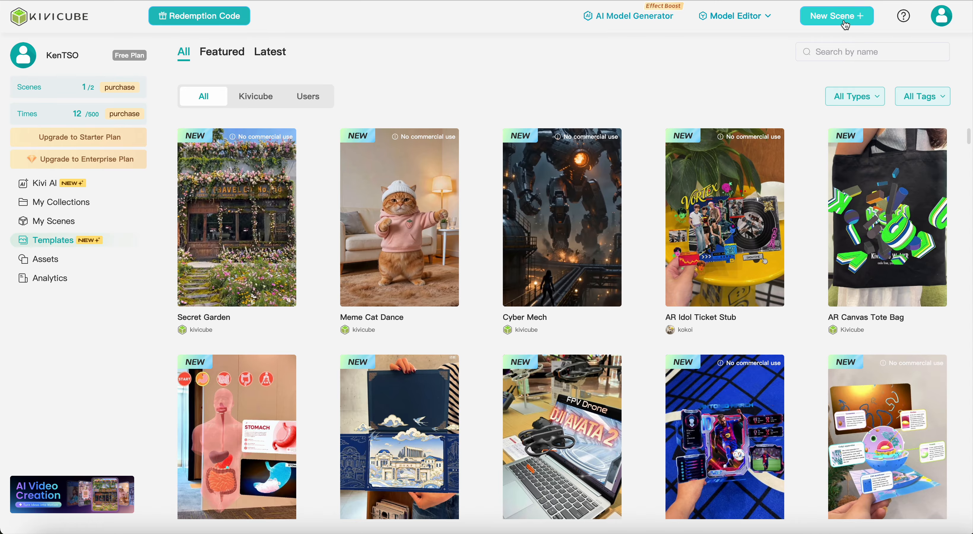
left_click(50, 223)
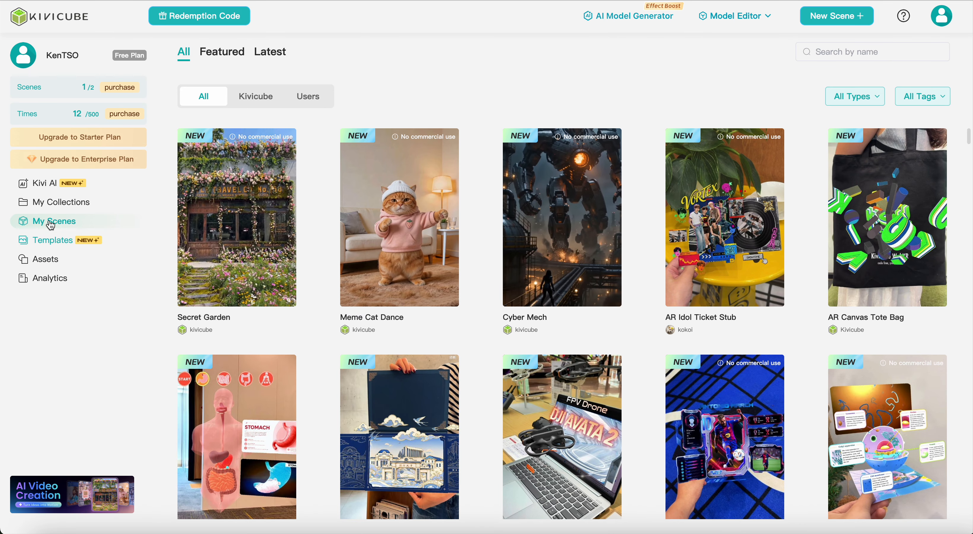
scroll(368, 340, "down", 4)
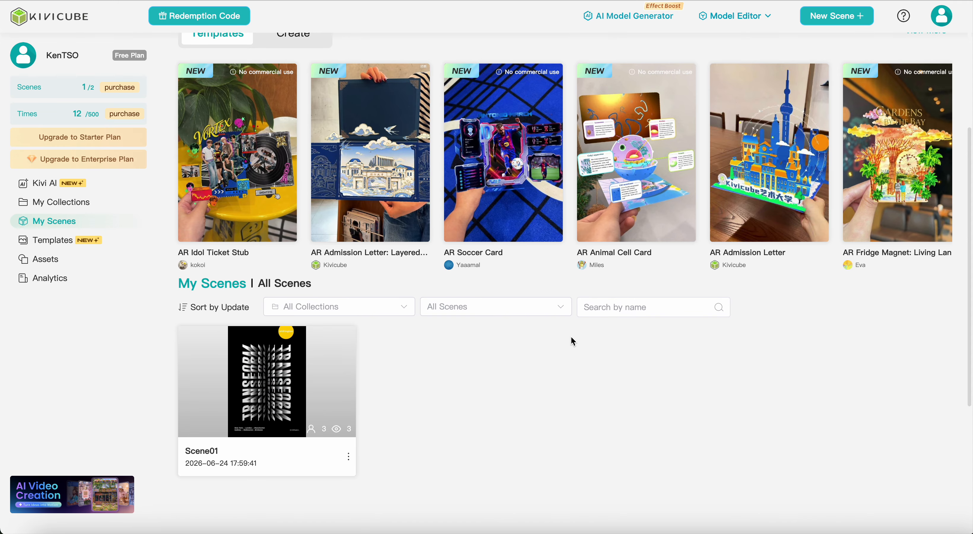
Start a new Image AR scene named Demo for the Web platform with rendering engine V2
left_click(845, 23)
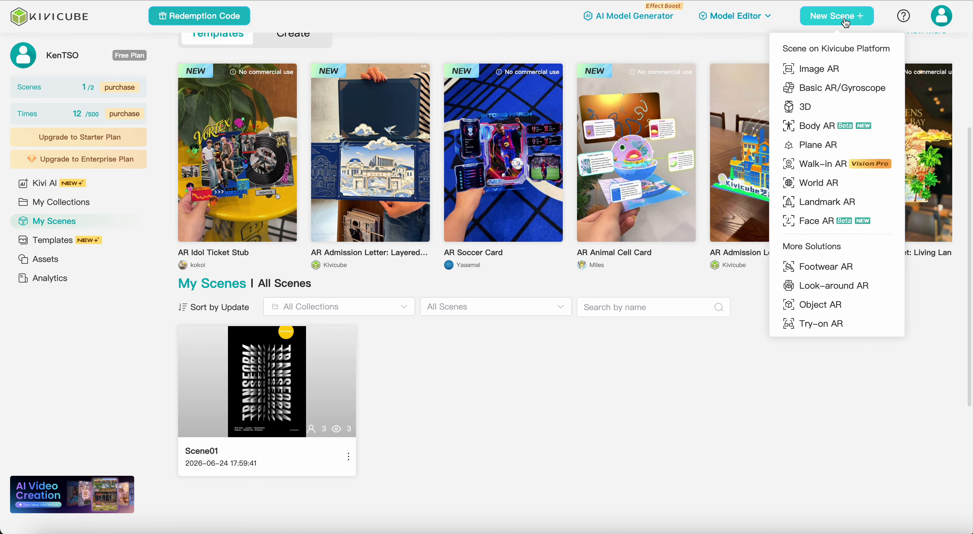
left_click(823, 70)
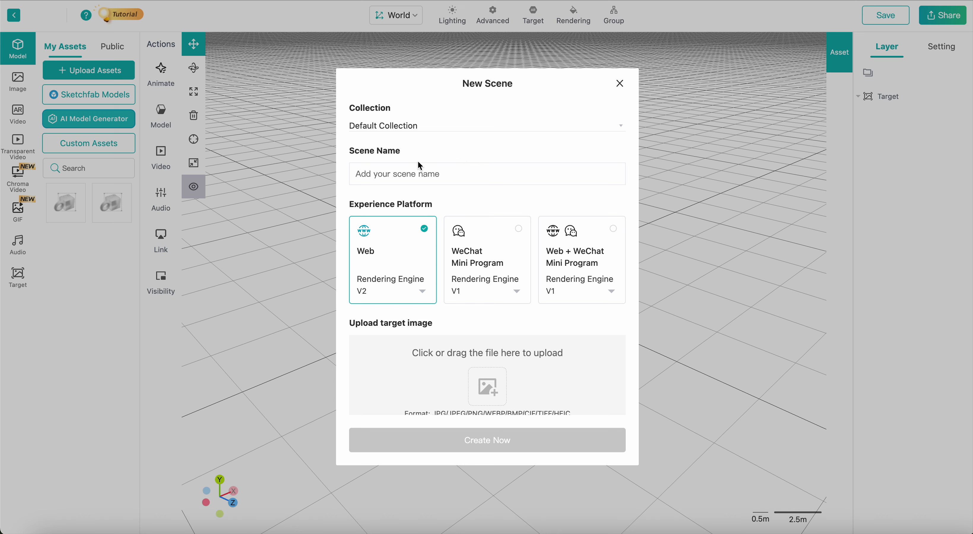
left_click(425, 174)
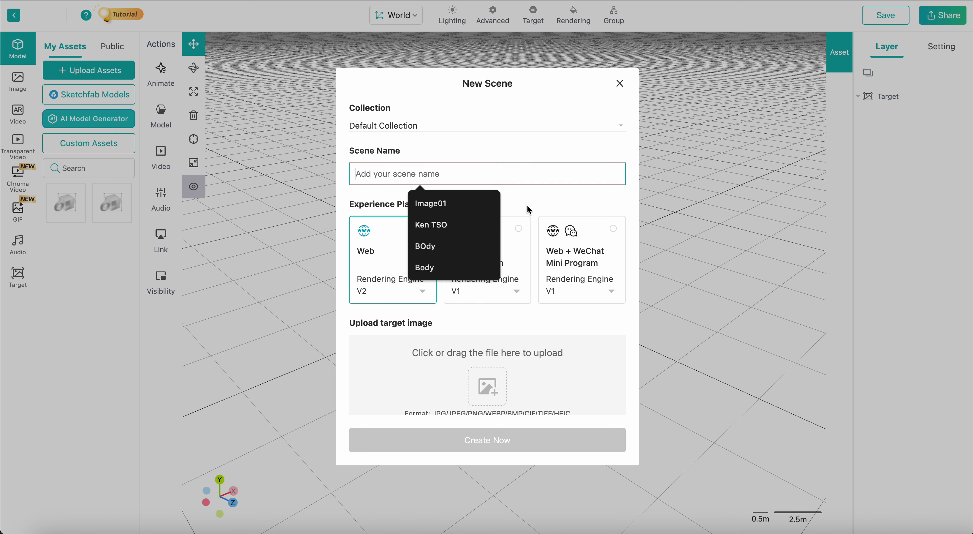
left_click(531, 187)
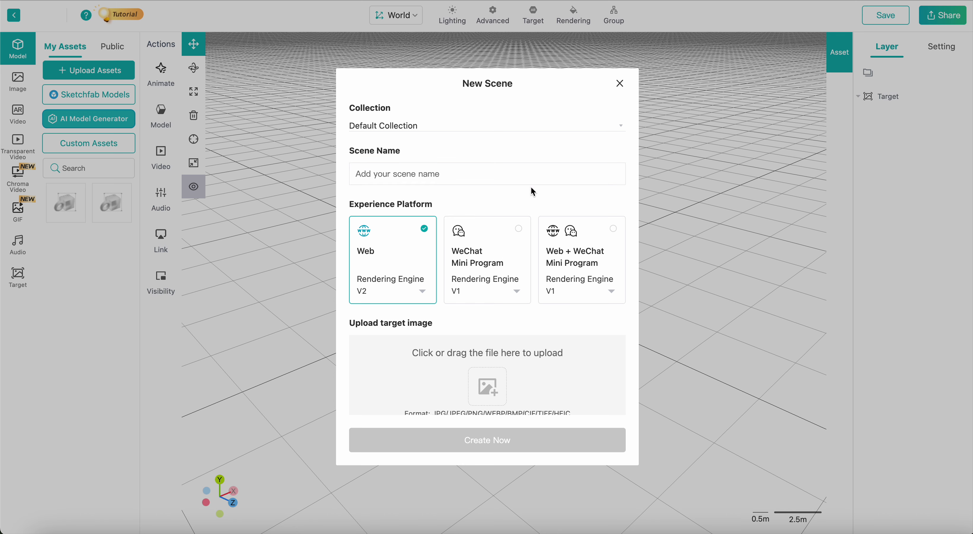
left_click(494, 176)
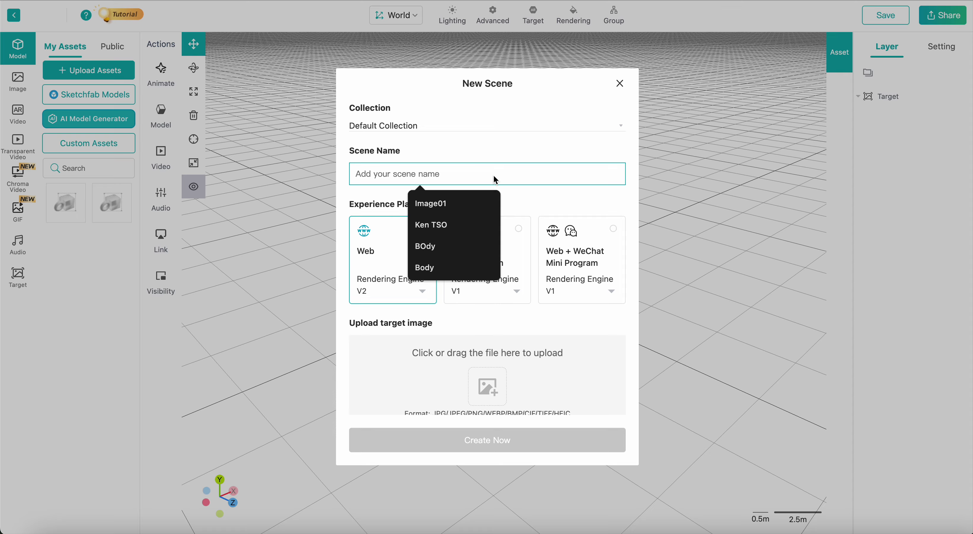
type("demo")
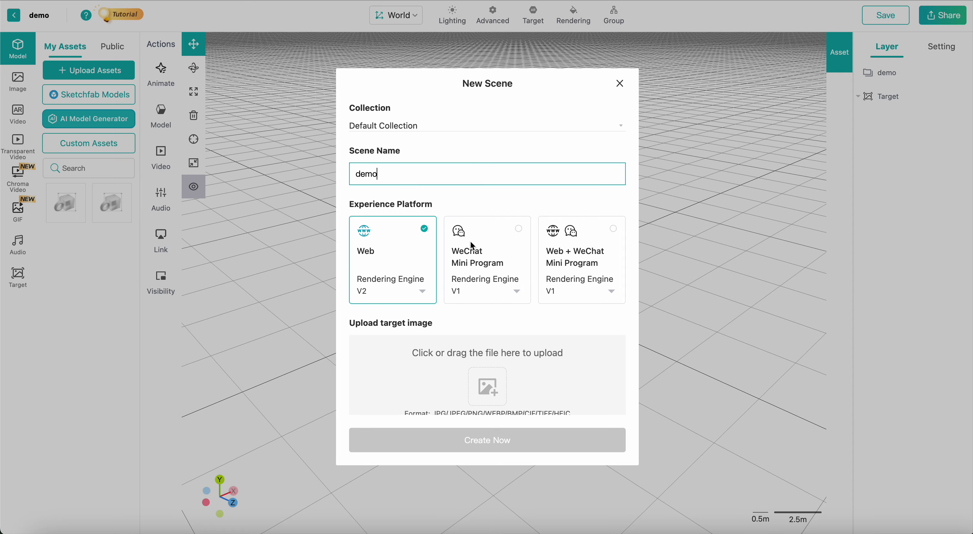
left_click_drag(391, 178, 344, 183)
type("Demo")
left_click(410, 295)
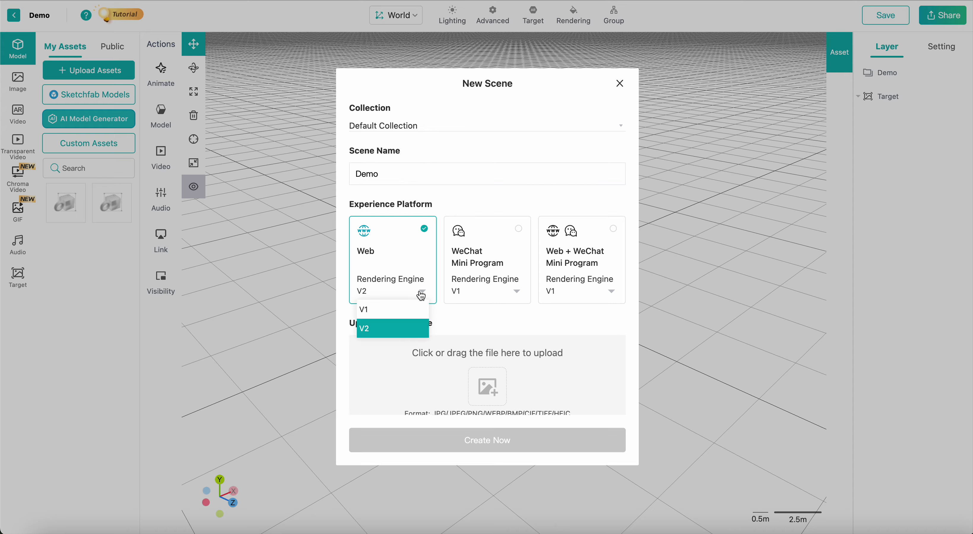
left_click(368, 326)
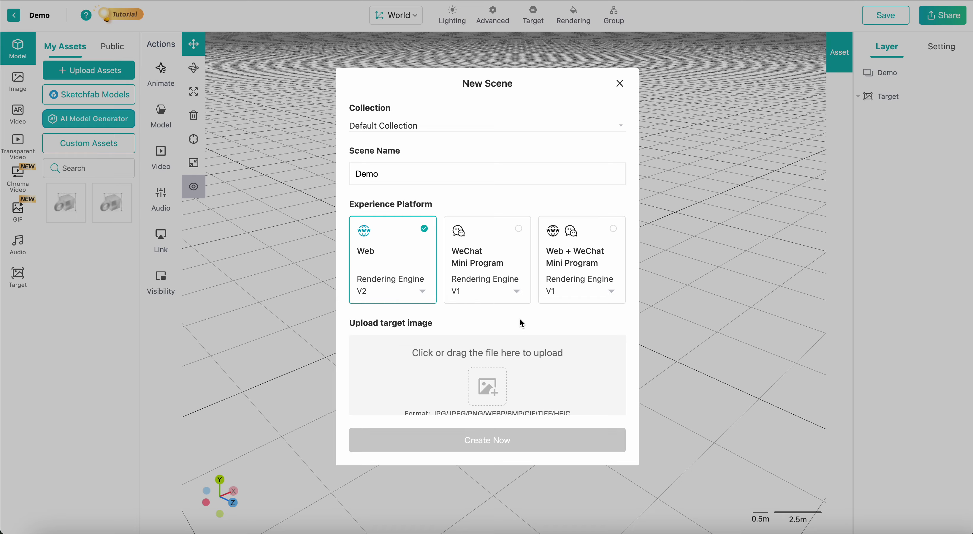
Upload Truth.jpg from the 2026 folder as the target image and create the scene
scroll(521, 324, "down", 3)
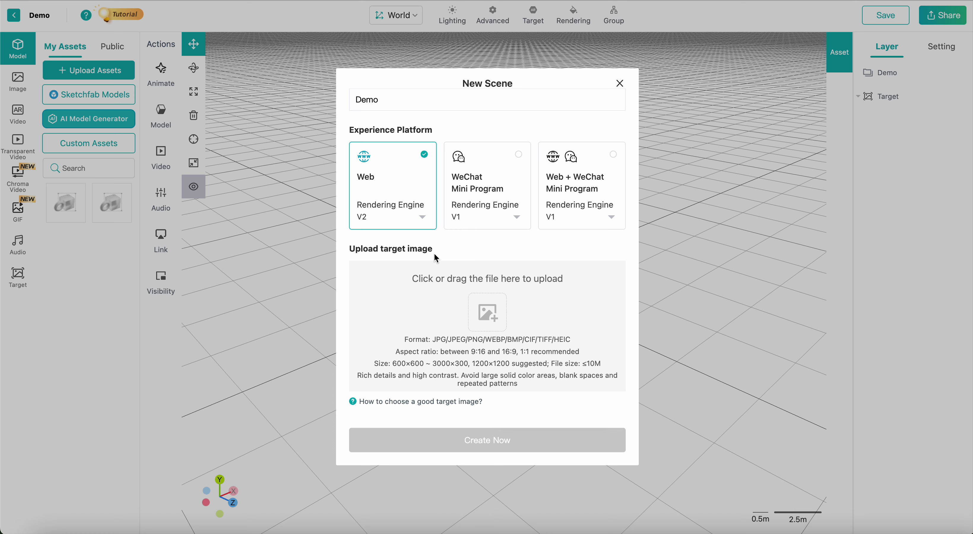
left_click(490, 315)
left_click(636, 194)
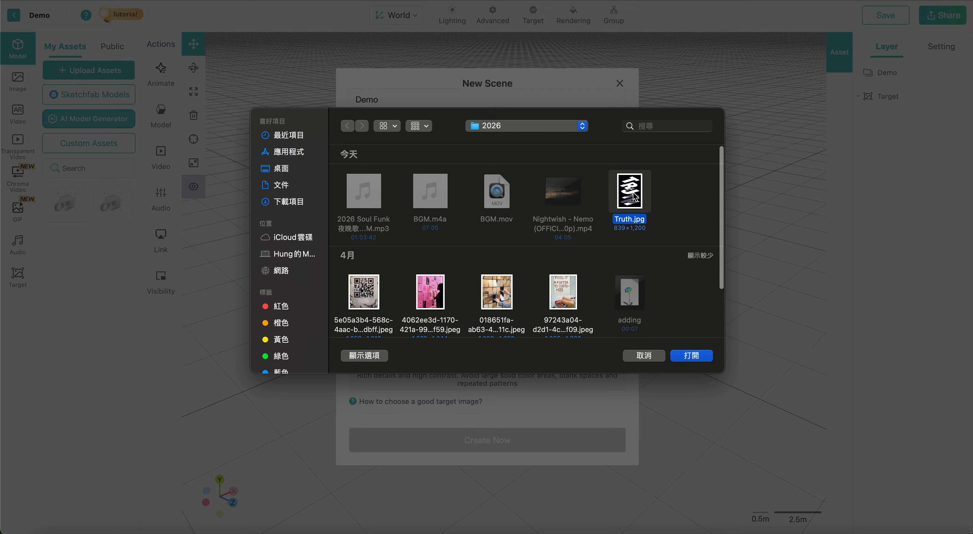
left_click(692, 356)
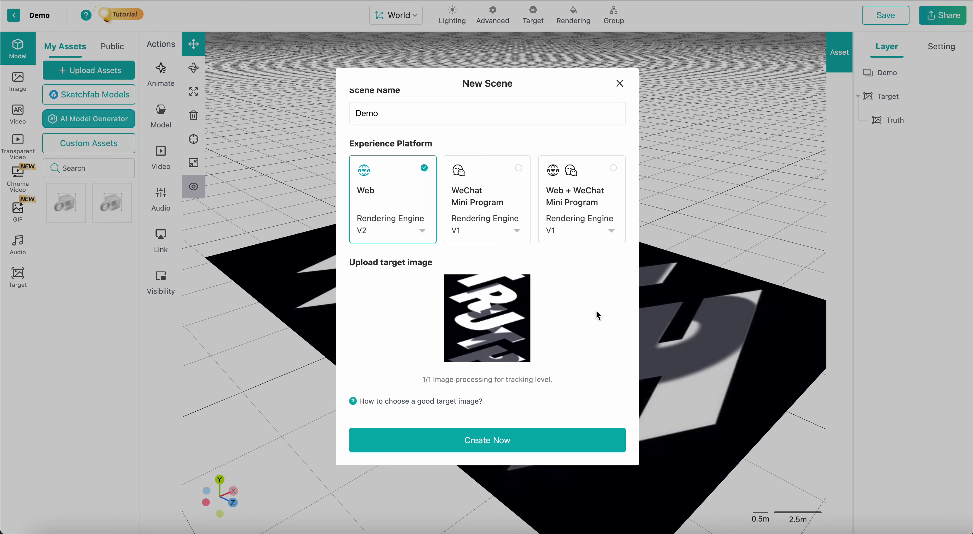
mouse_move(490, 306)
scroll(441, 198, "up", 1)
scroll(441, 197, "down", 1)
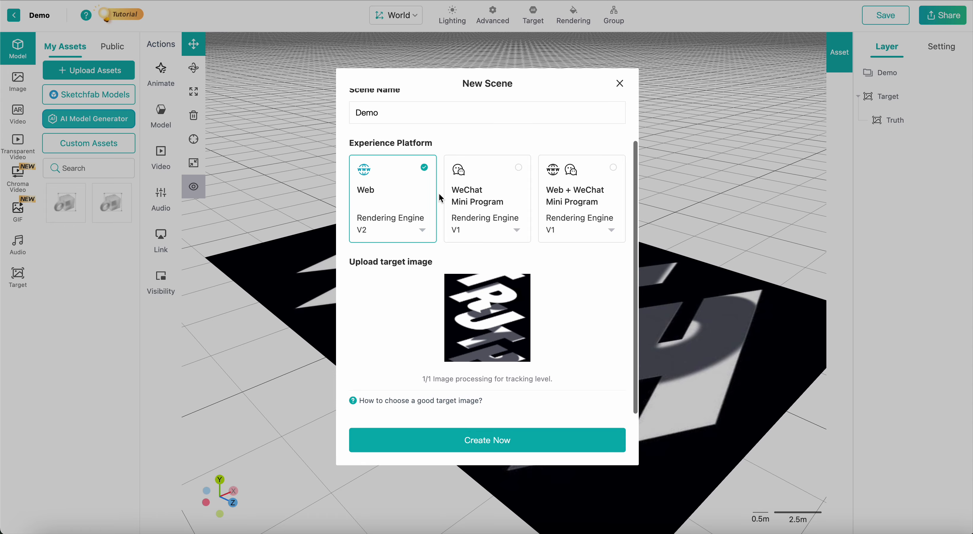
left_click(492, 439)
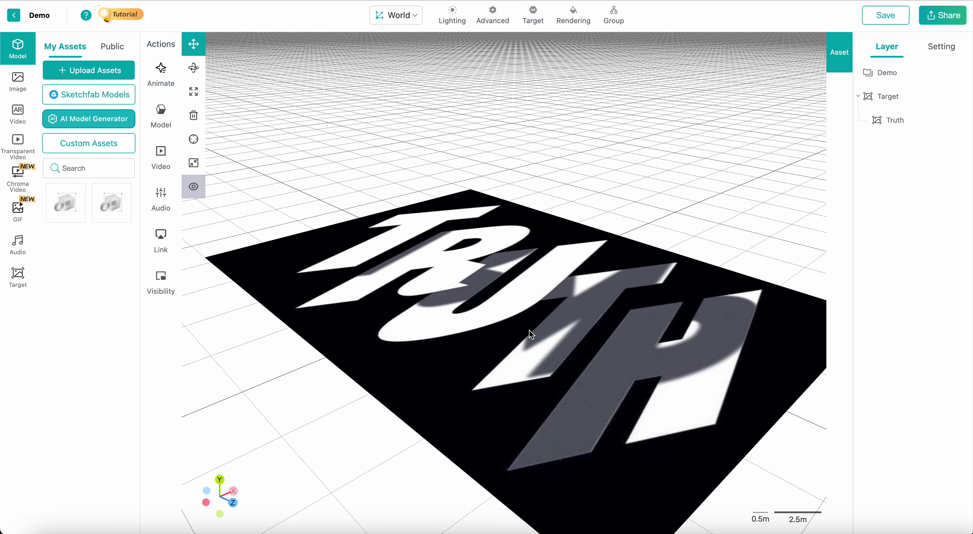
Look through the Image, Video, Transparent Video, Chroma Video and GIF asset categories
scroll(529, 330, "down", 5)
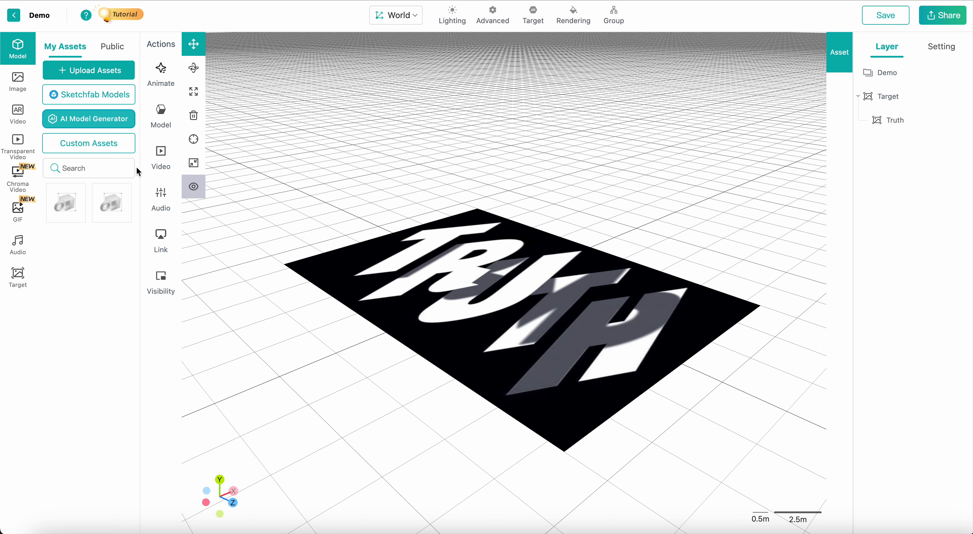
left_click(21, 89)
left_click(19, 114)
left_click(18, 142)
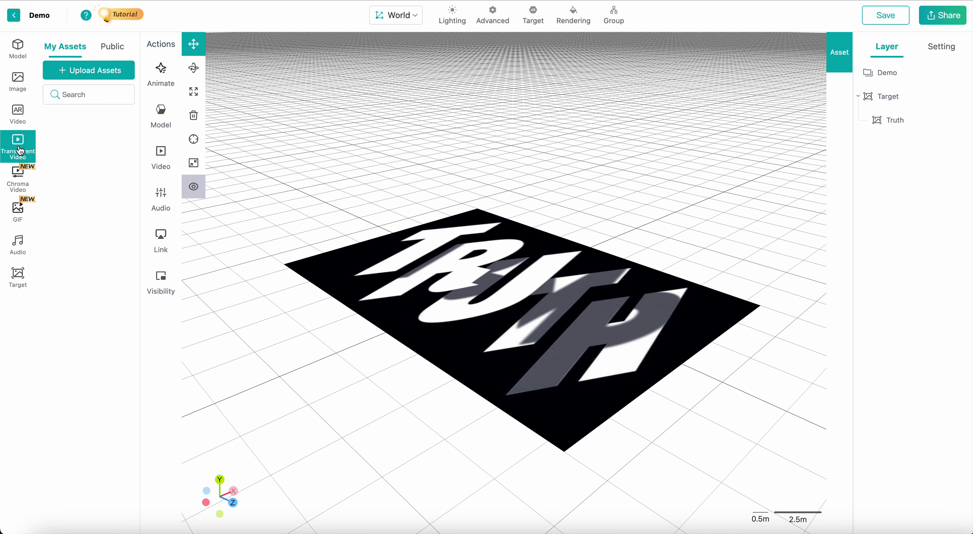
left_click(18, 187)
left_click(18, 213)
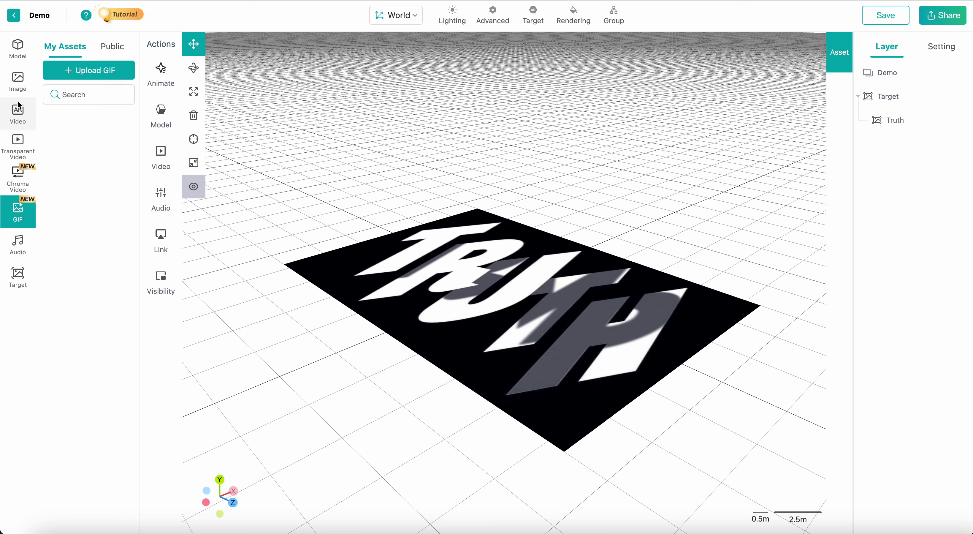
Upload the pink poster-wall JPEG whose name starts with 4062ee3d-1170 to the image assets
left_click(17, 89)
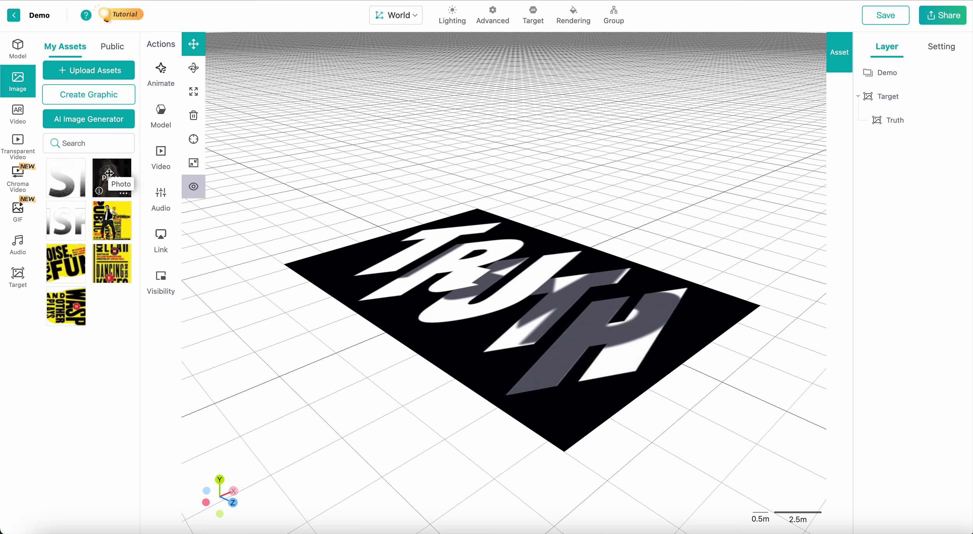
mouse_move(109, 172)
left_mouse_down()
mouse_move(355, 209)
mouse_move(434, 254)
mouse_move(131, 213)
mouse_move(108, 172)
left_mouse_up()
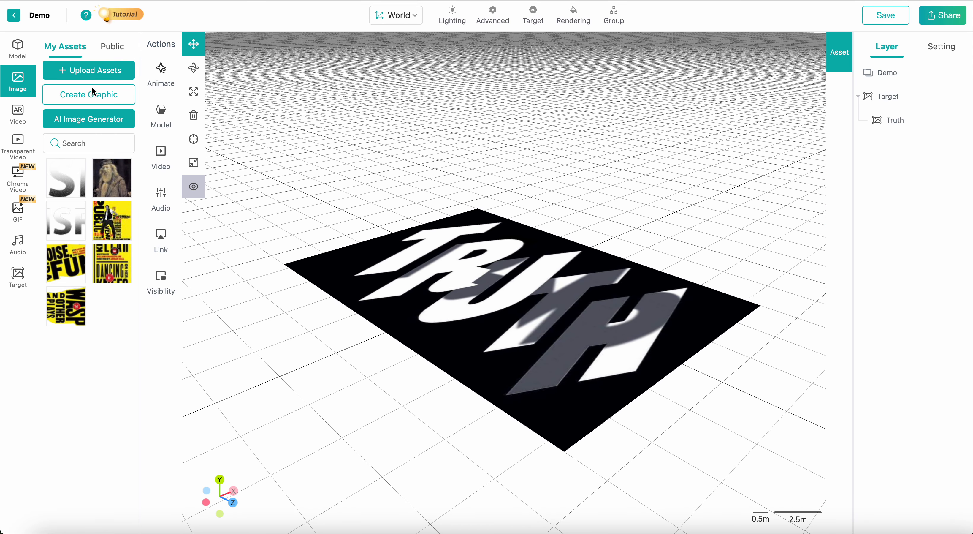
left_click(87, 74)
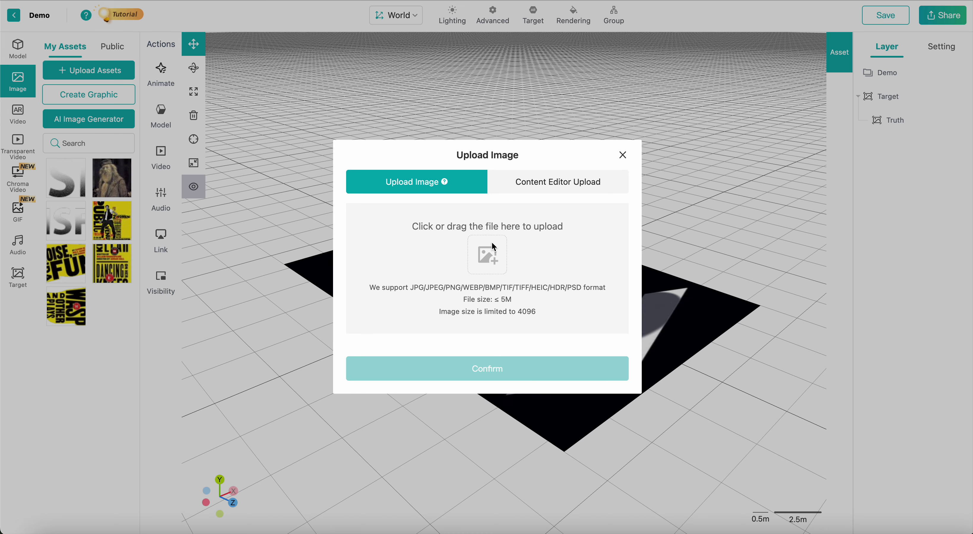
left_click(493, 256)
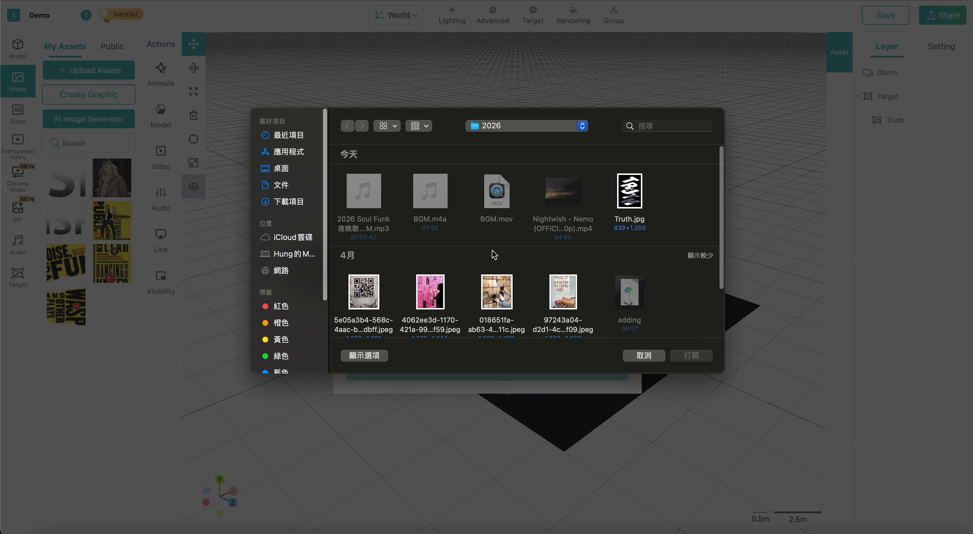
left_click(441, 296)
left_click(701, 354)
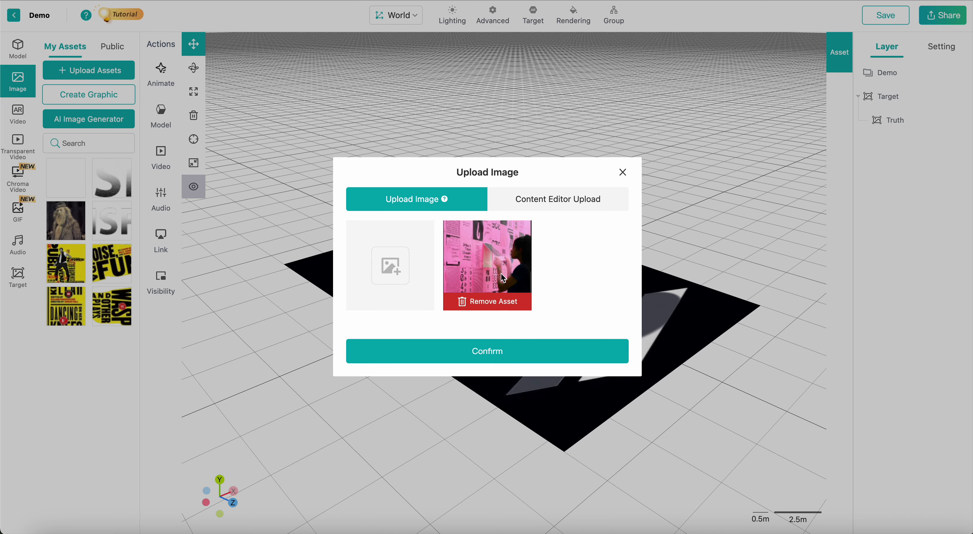
left_click(488, 352)
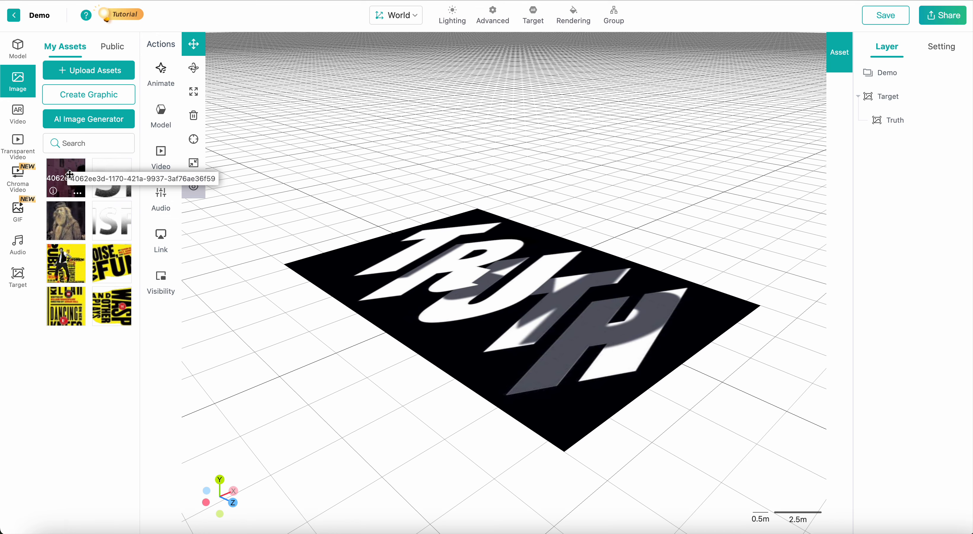
Place the pink poster-wall image over the Truth target and raise it to a Y position of about 0.352 m
left_click_drag(66, 180, 489, 277)
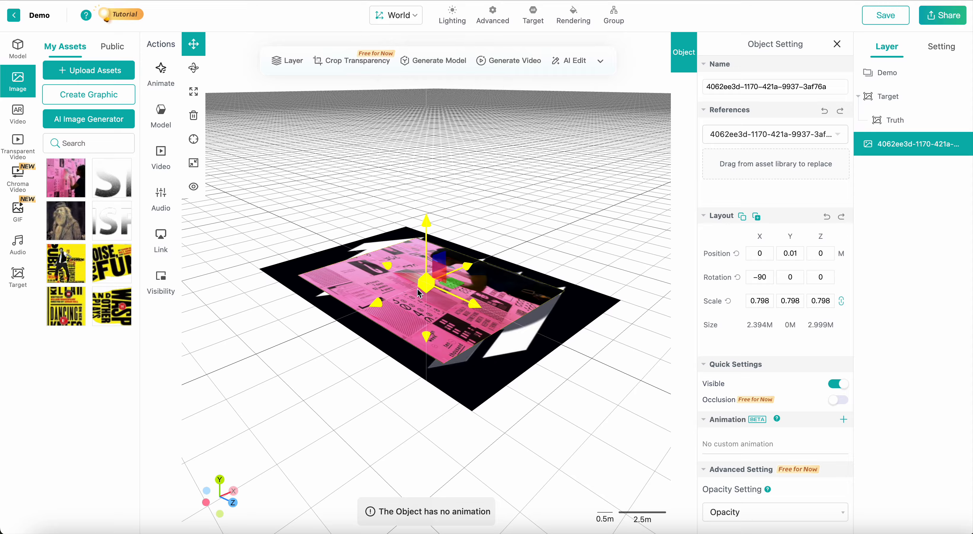
left_click_drag(567, 227, 519, 264)
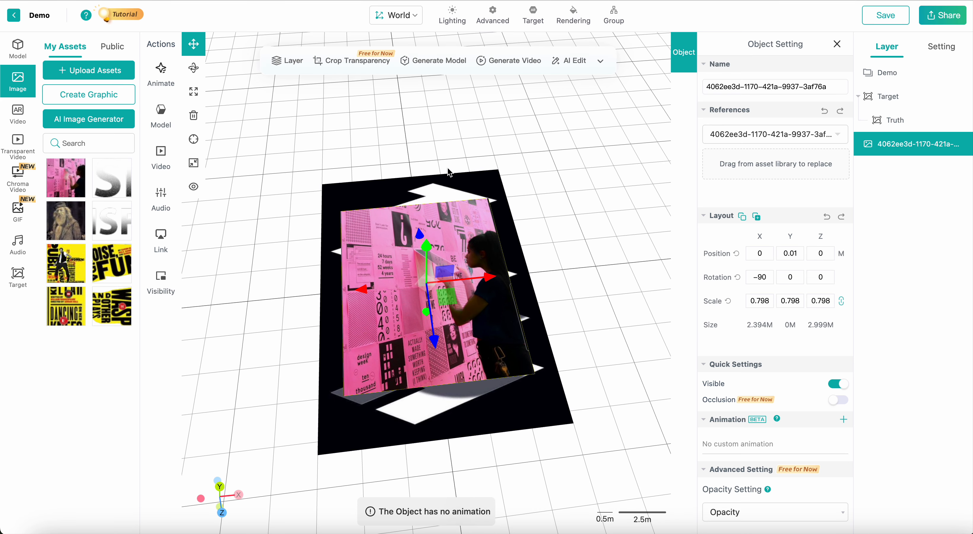
left_click_drag(432, 250, 435, 231)
left_click_drag(604, 289, 635, 253)
Rotate the pink image to about -88.5 degrees around X and scale it uniformly to about 1.121
key("e")
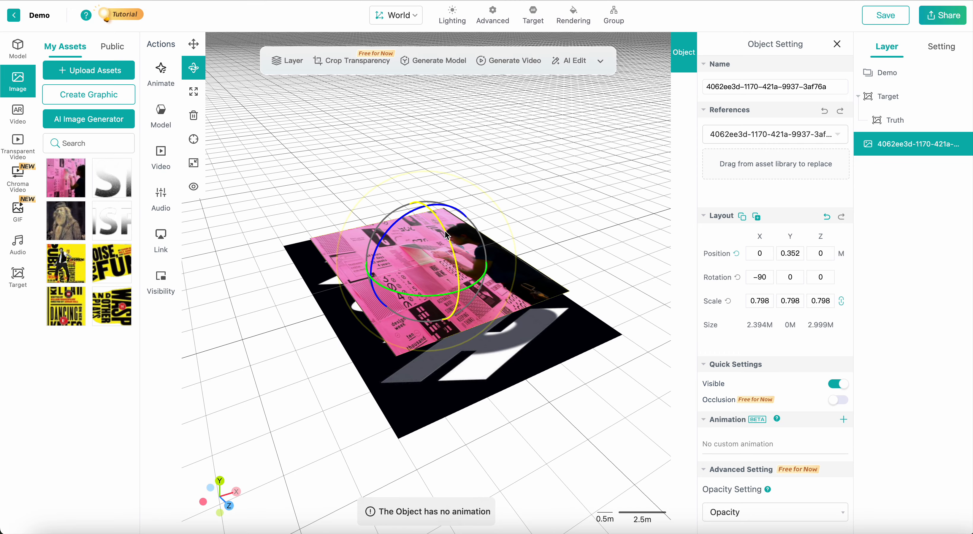
left_click_drag(444, 230, 752, 234)
key("r")
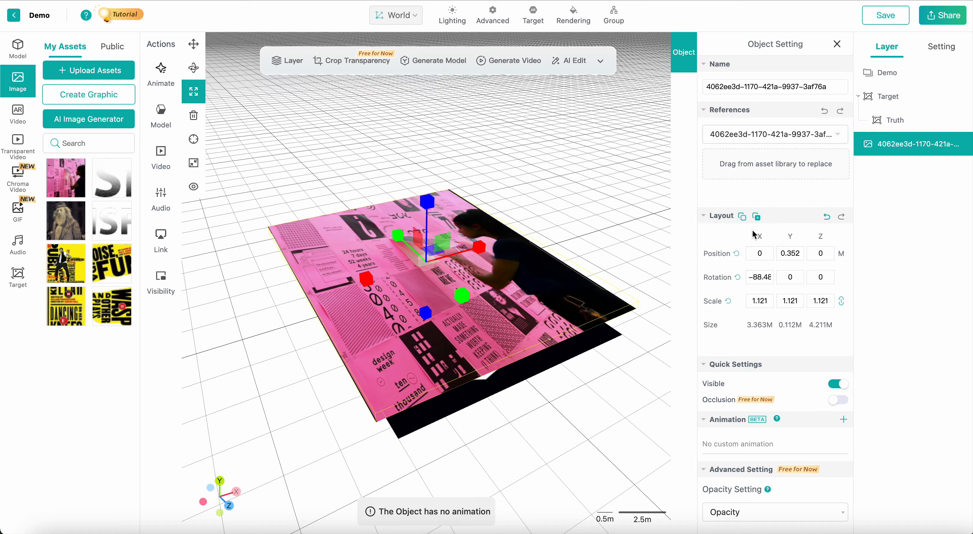
Move the pink image straight up above the target to a Y position of about 1.747 m
left_click_drag(613, 217, 564, 178)
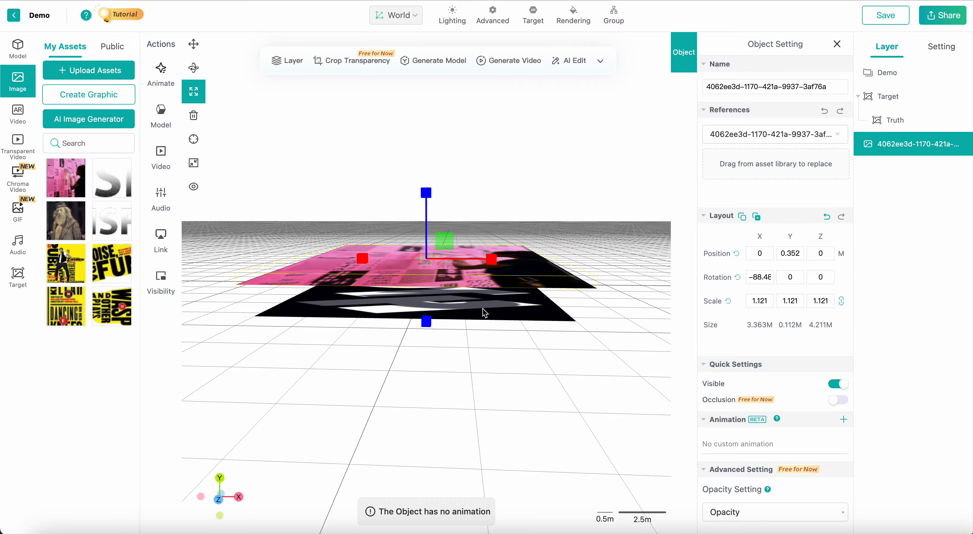
left_click_drag(582, 211, 569, 321)
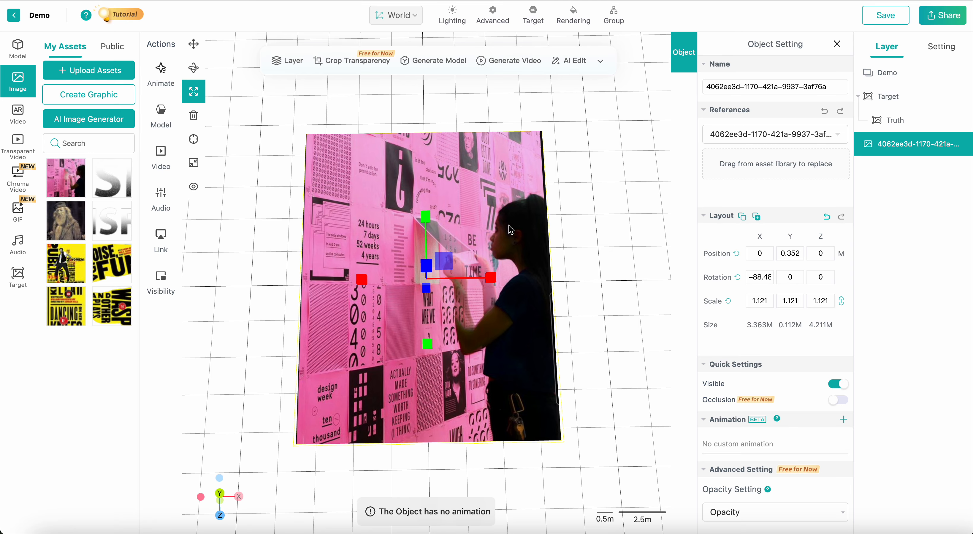
left_click_drag(566, 263, 340, 351)
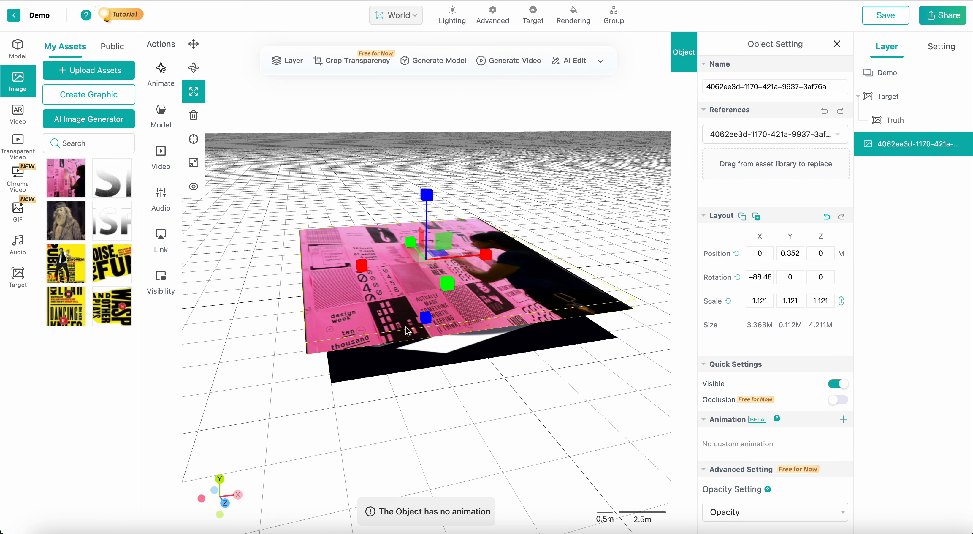
left_click_drag(580, 226, 575, 199)
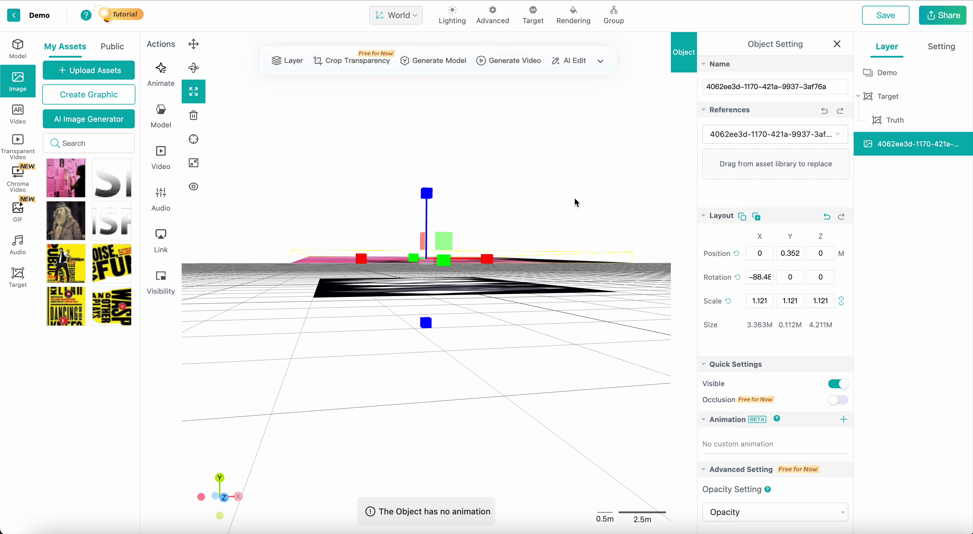
key("w")
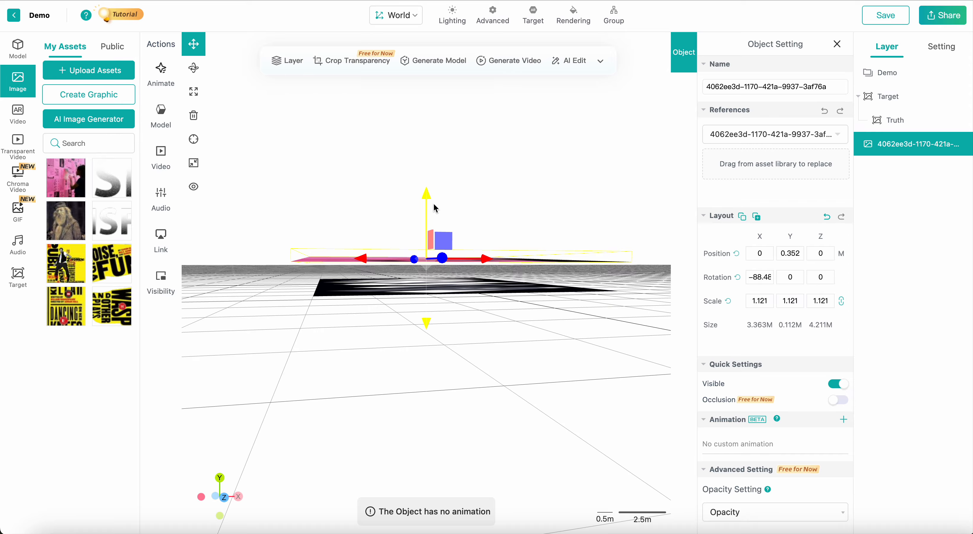
left_click_drag(426, 200, 428, 93)
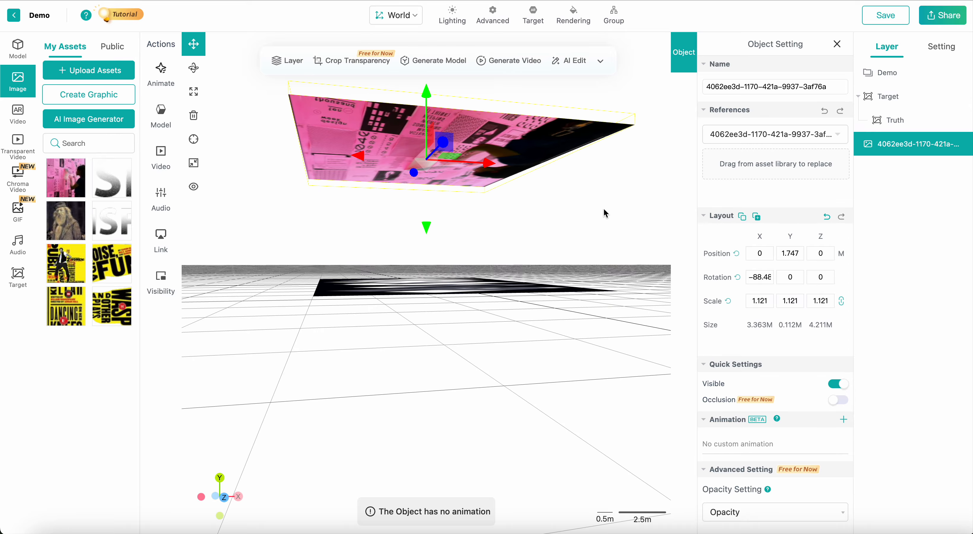
Lower the pink image to a Y position of about 0.07 m, just above the Truth target, and save the scene
left_click_drag(604, 214, 591, 306)
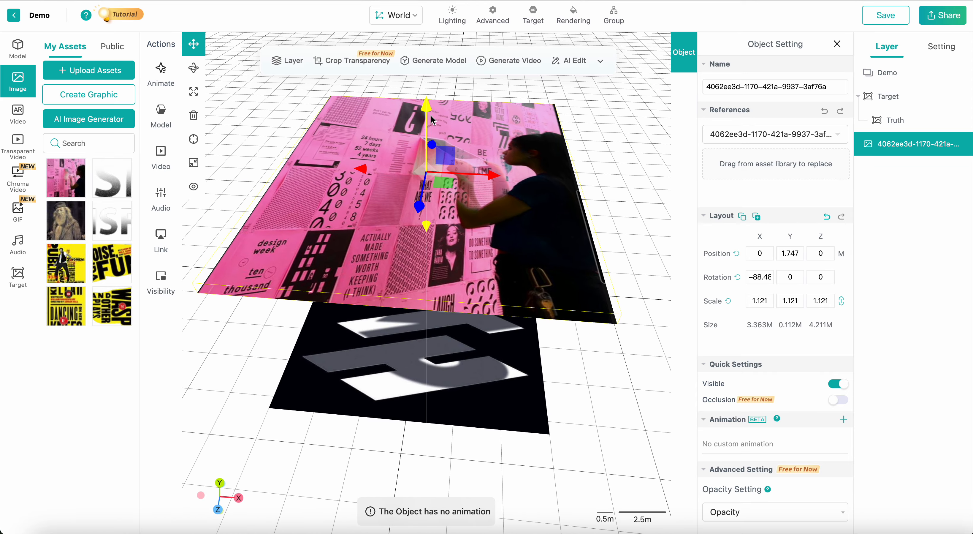
left_click_drag(431, 118, 461, 243)
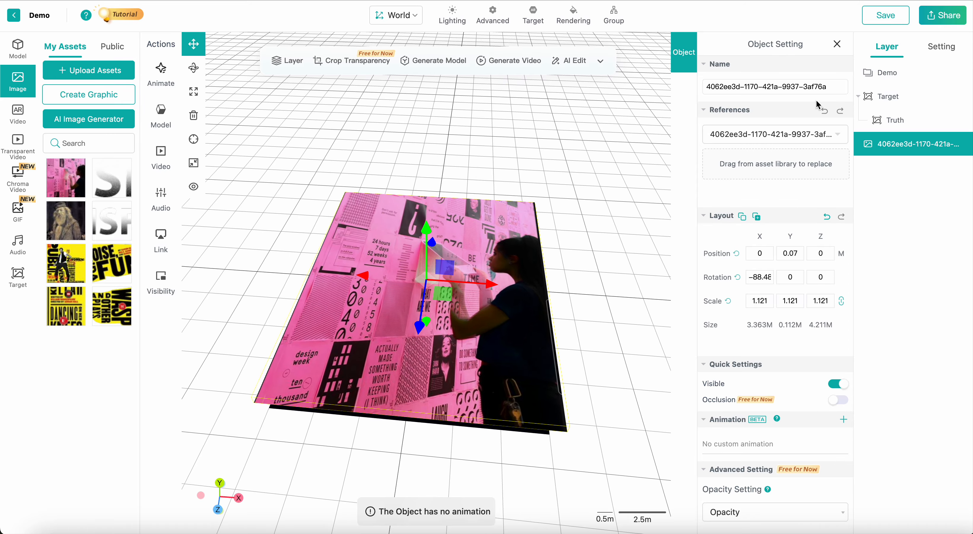
left_click(883, 24)
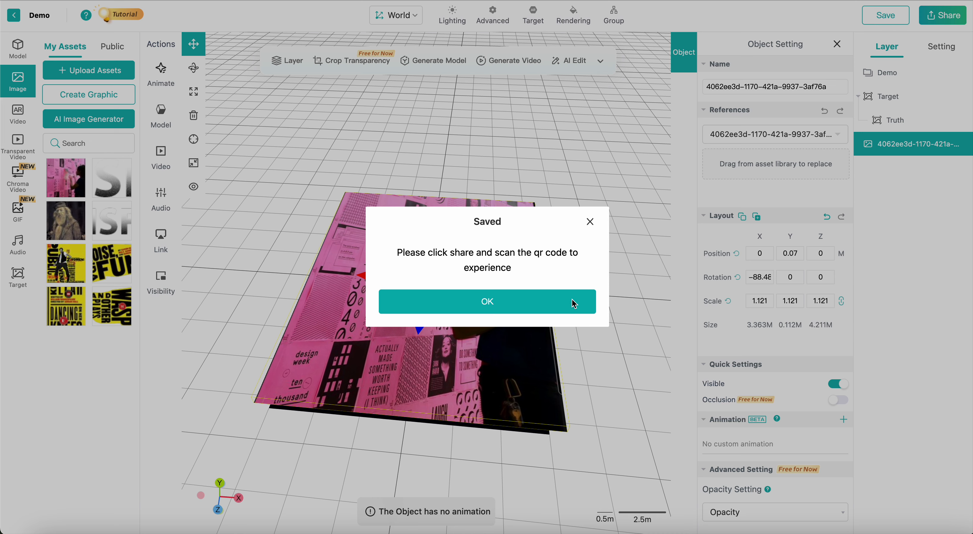
left_click(573, 304)
View the scene's publishing and sharing settings, enlarge the target image preview, and return to the editor without publishing
left_click(946, 20)
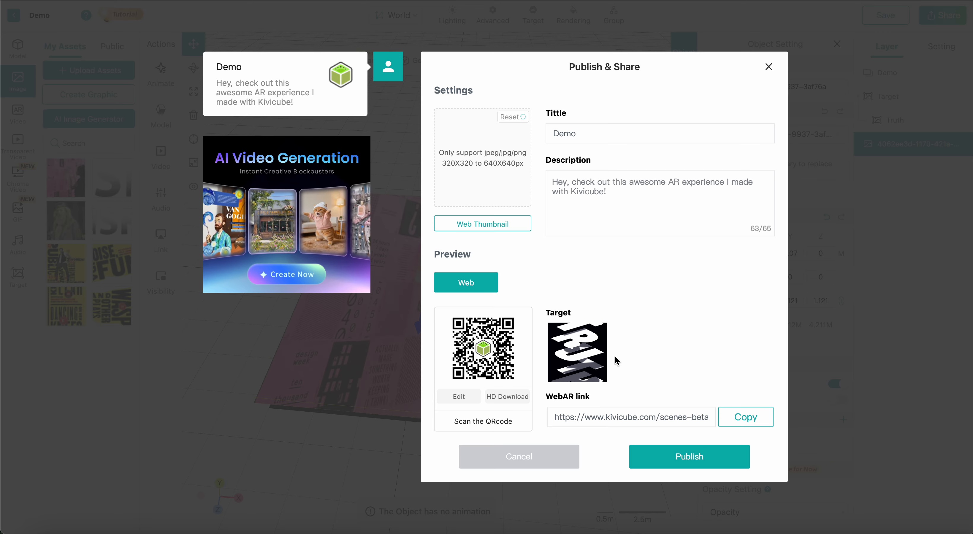
left_click(581, 361)
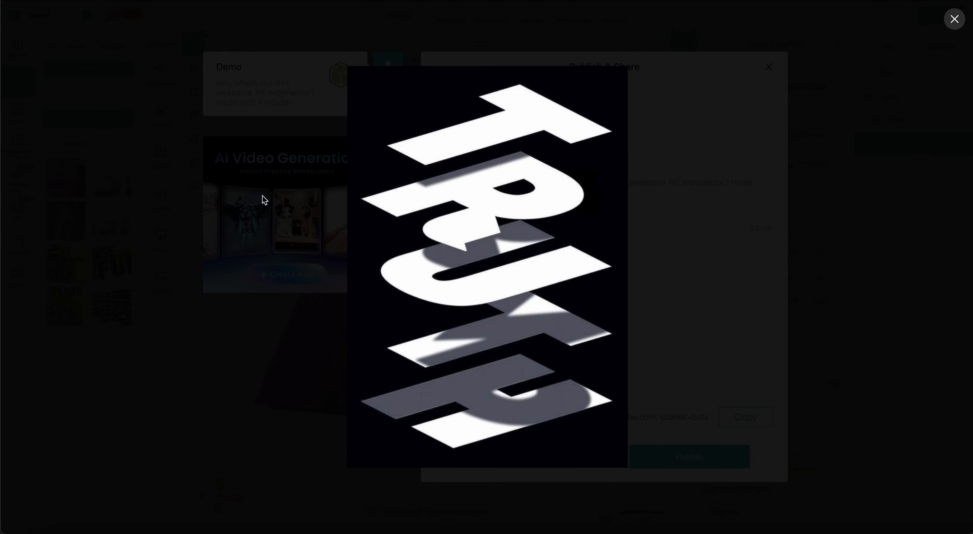
left_click(705, 368)
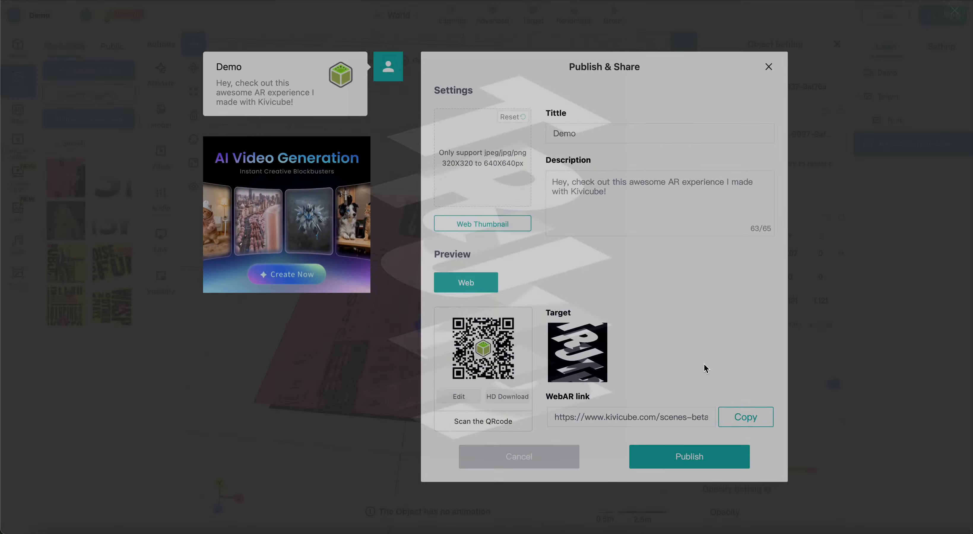
mouse_move(476, 394)
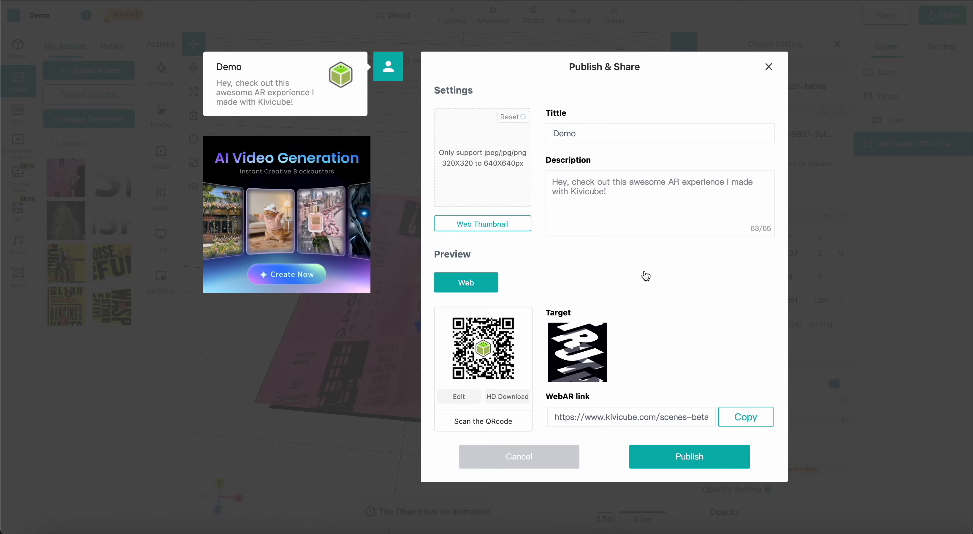
left_click(769, 67)
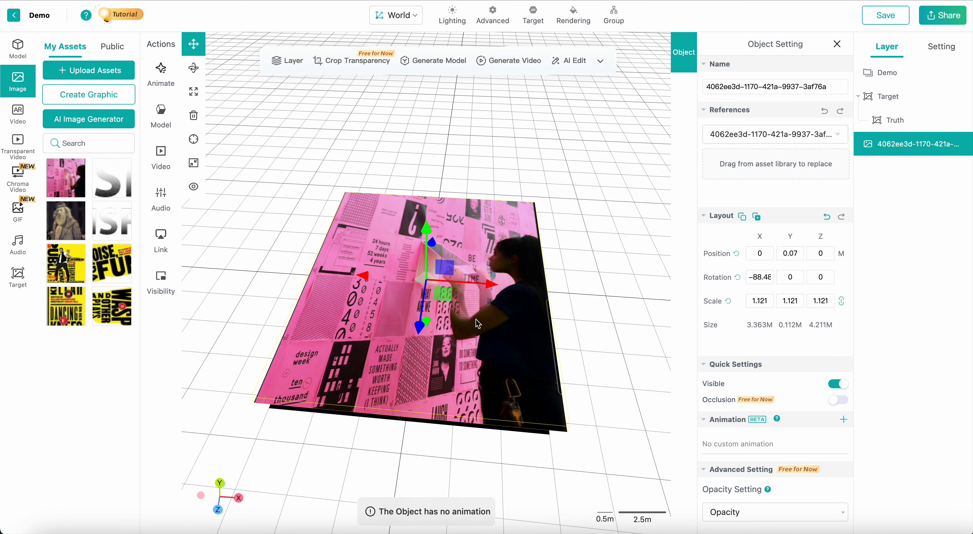
Delete the pink poster-wall image from the scene, leaving the Truth target in place
key("Delete")
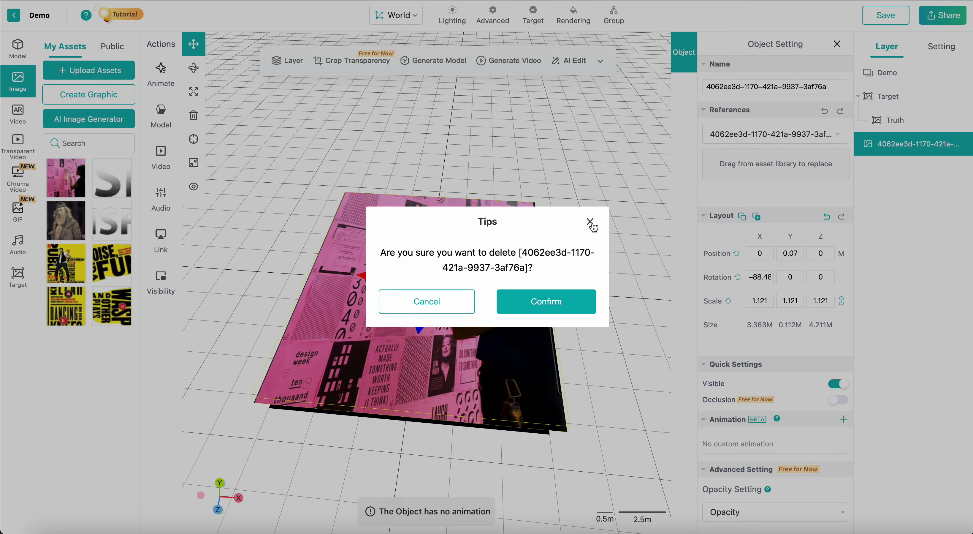
left_click(590, 221)
right_click(464, 317)
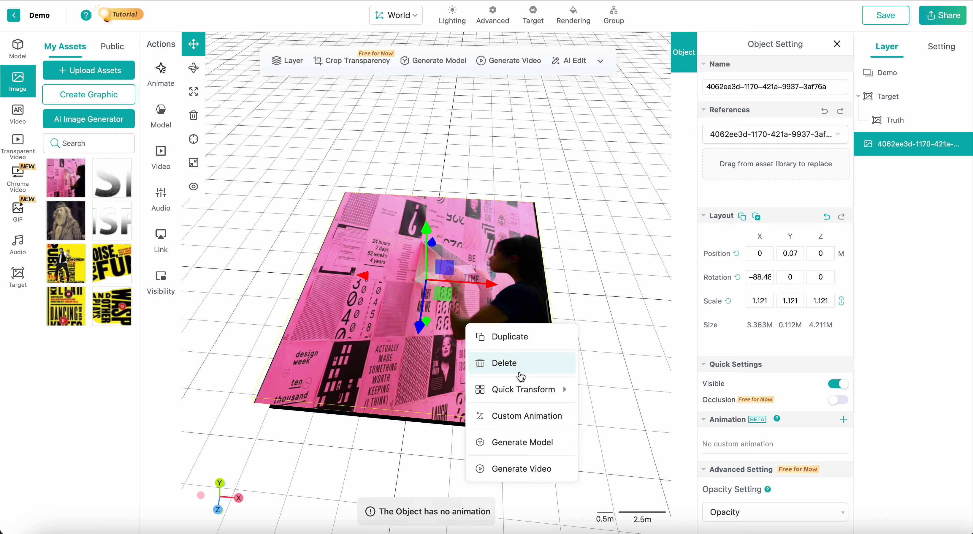
left_click(521, 363)
left_click(550, 302)
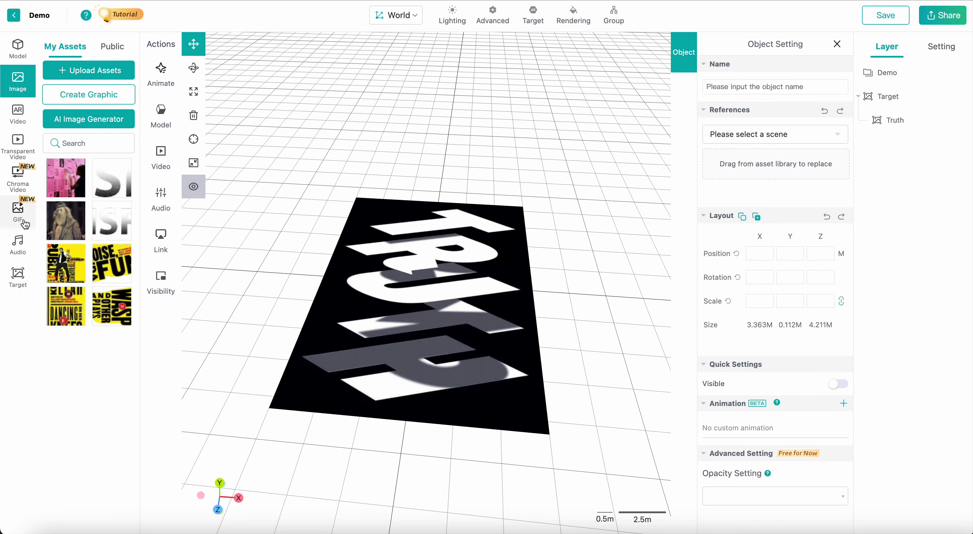
Delete the existing BGM file from the audio assets
left_click(18, 243)
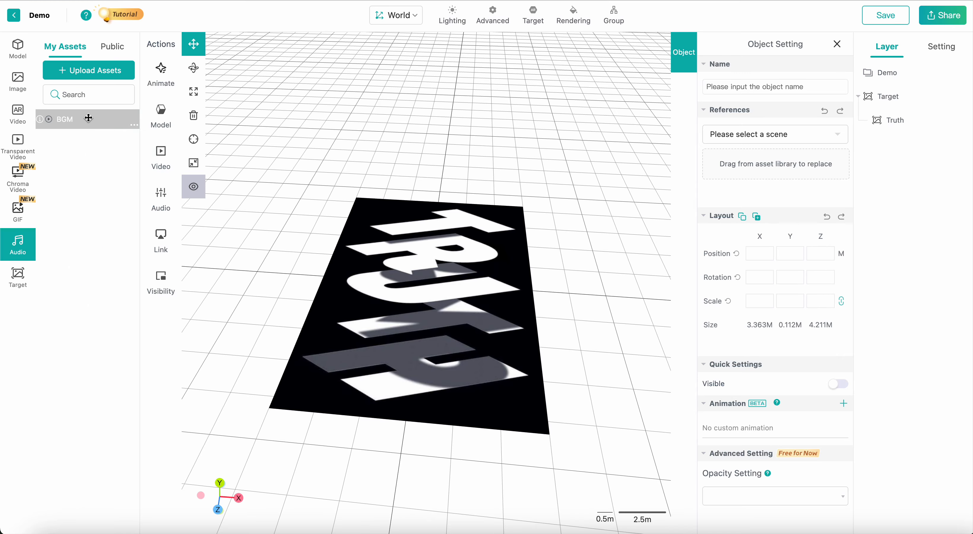
left_click(133, 125)
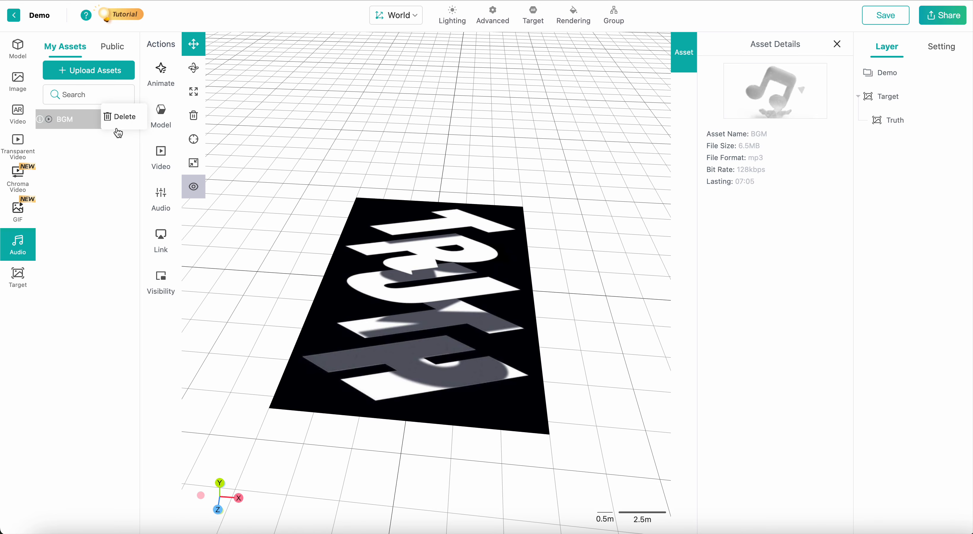
left_click(122, 119)
left_click(569, 299)
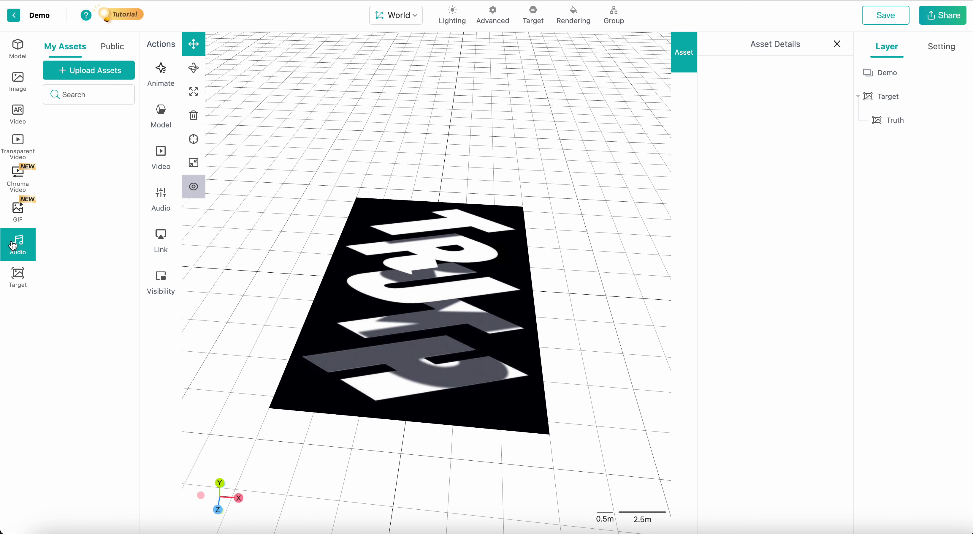
Upload BGM.m4a from the 2026 folder to the audio assets
left_click(93, 74)
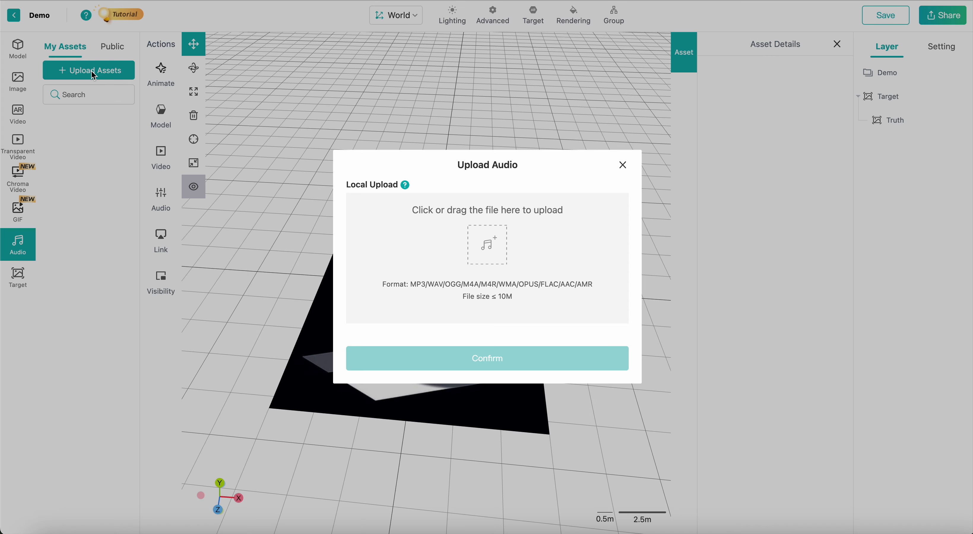
left_click(486, 247)
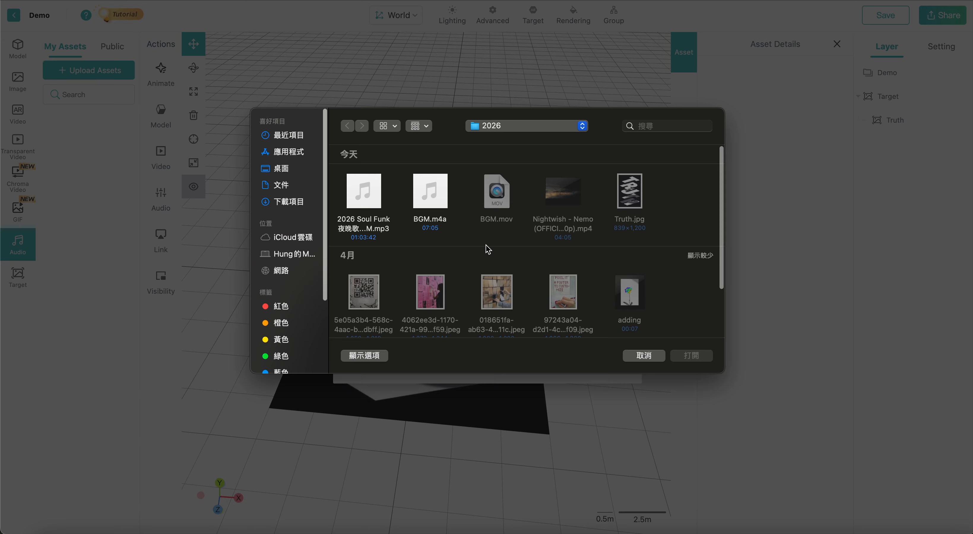
left_click(436, 205)
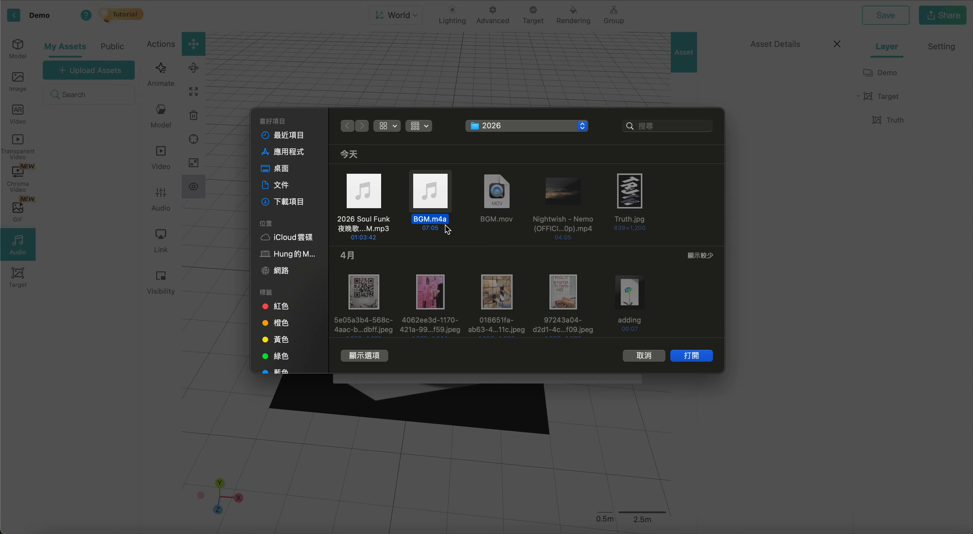
left_click(697, 358)
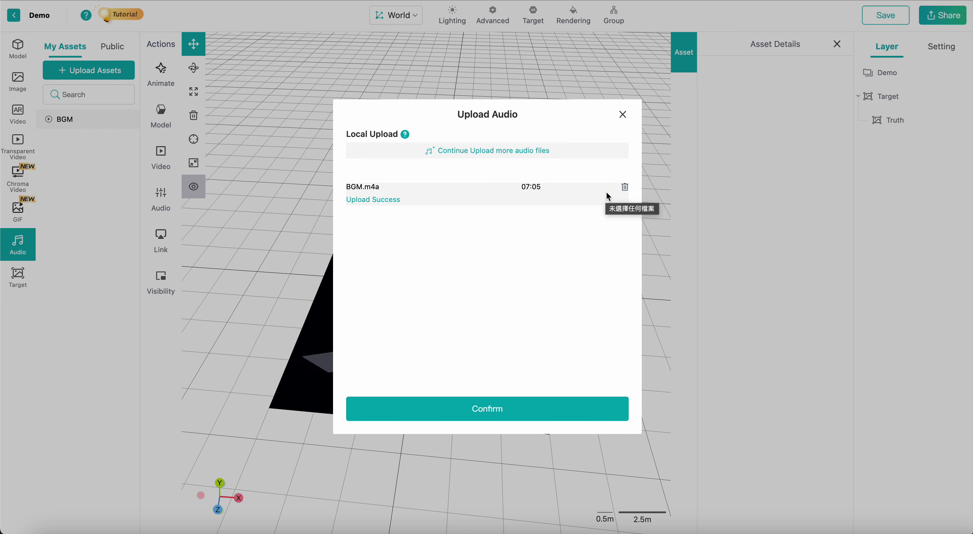
left_click(479, 404)
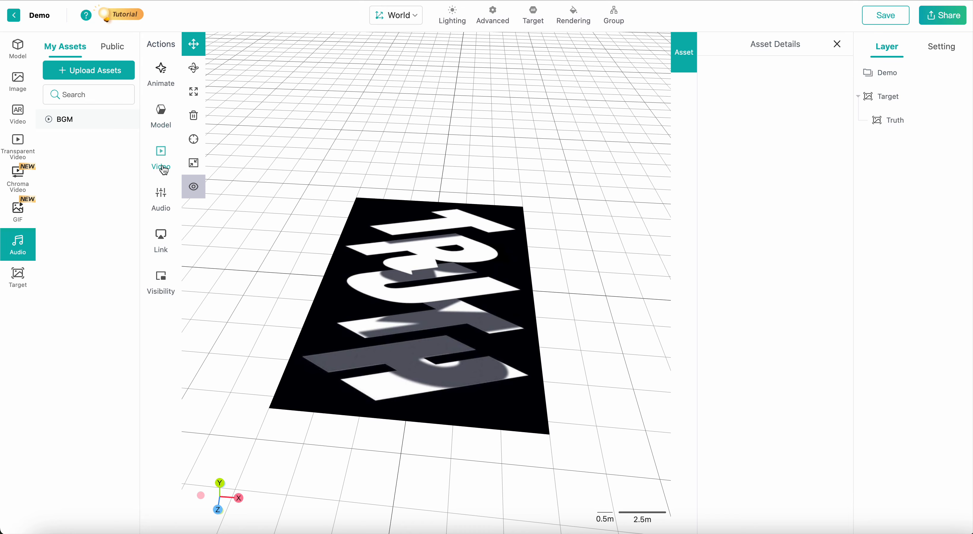
Add the BGM audio asset to the scene and show its object settings
left_click(163, 203)
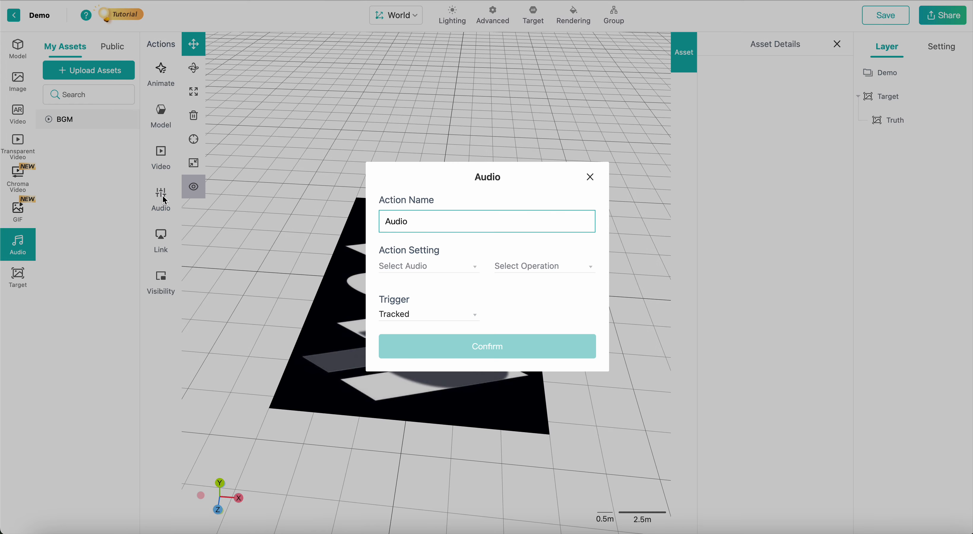
left_click(590, 177)
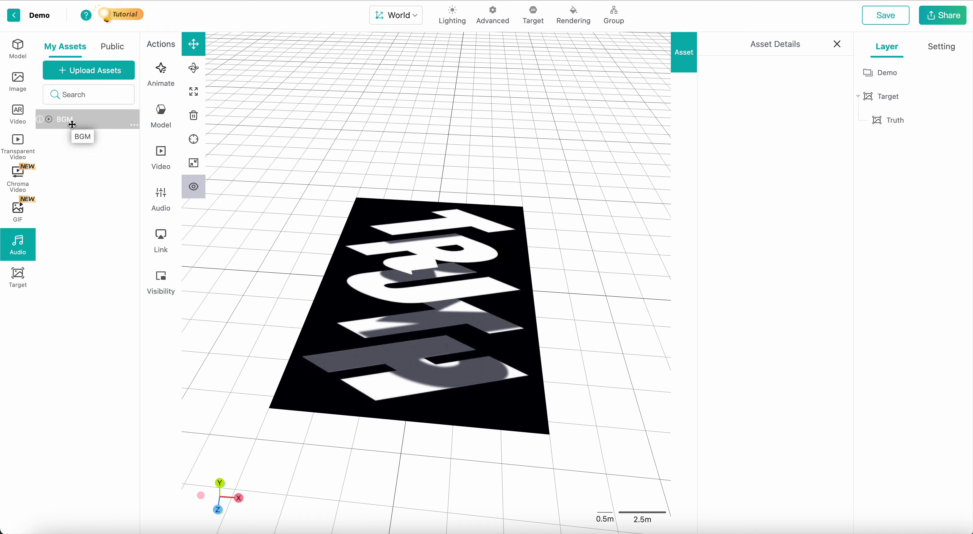
left_click_drag(72, 124, 427, 163)
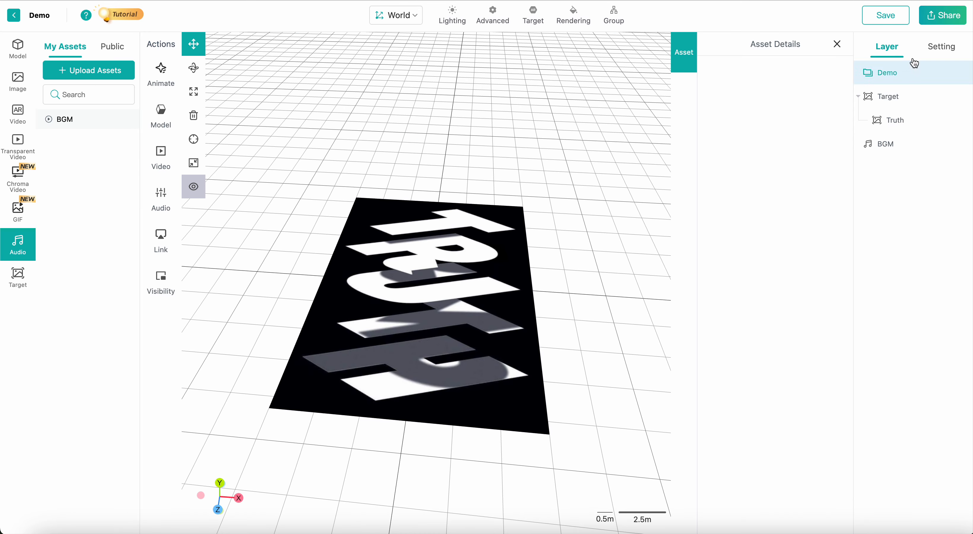
left_click(897, 151)
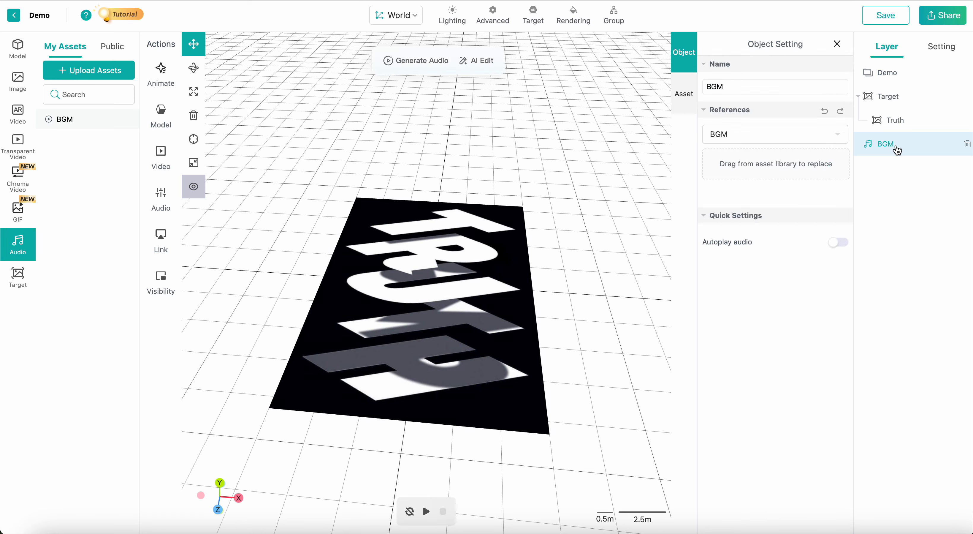
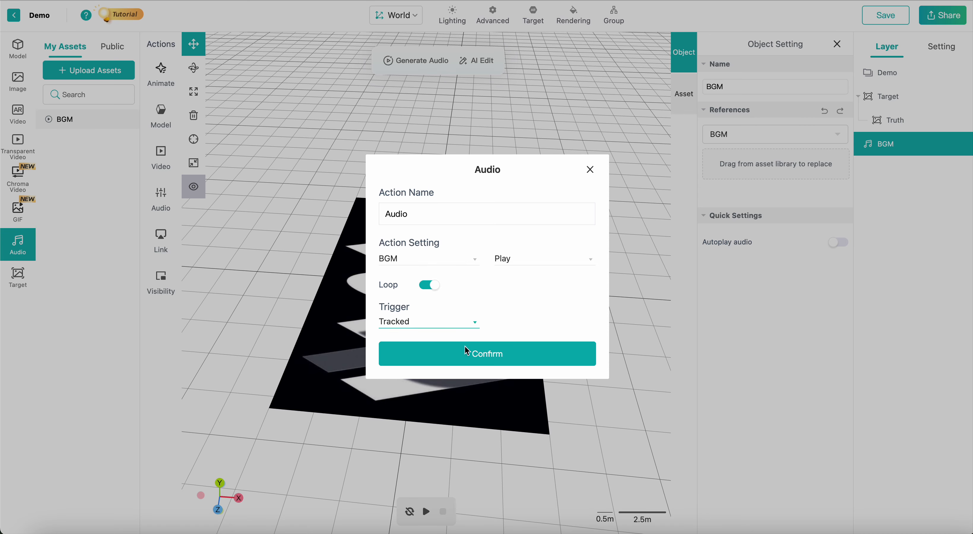
Create the Audio action that plays BGM on loop with the Tracked trigger, and save the scene
left_click(483, 356)
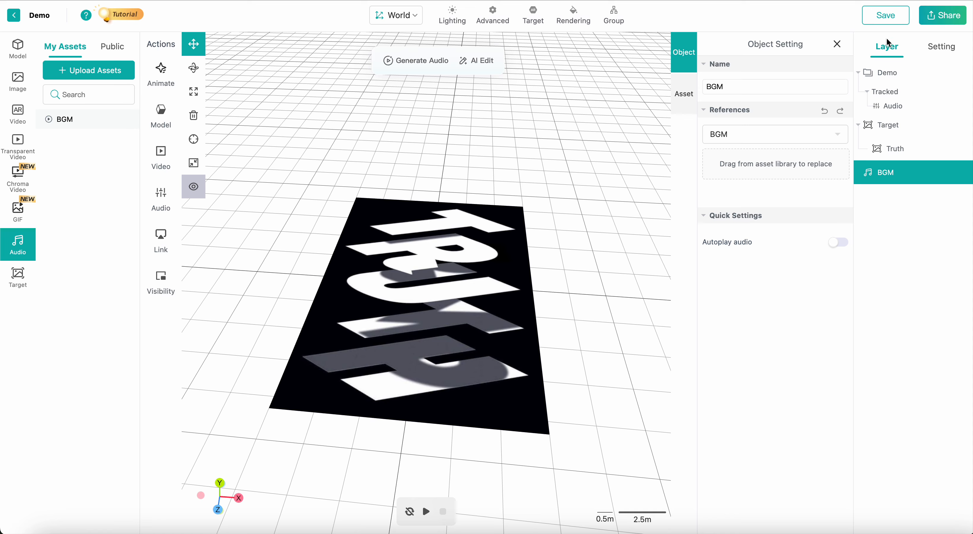
left_click(887, 19)
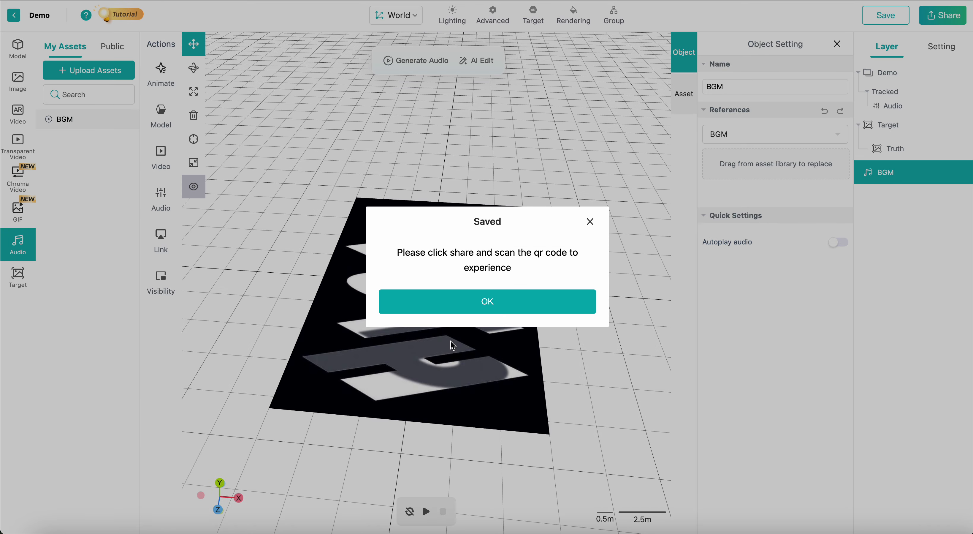
left_click(501, 299)
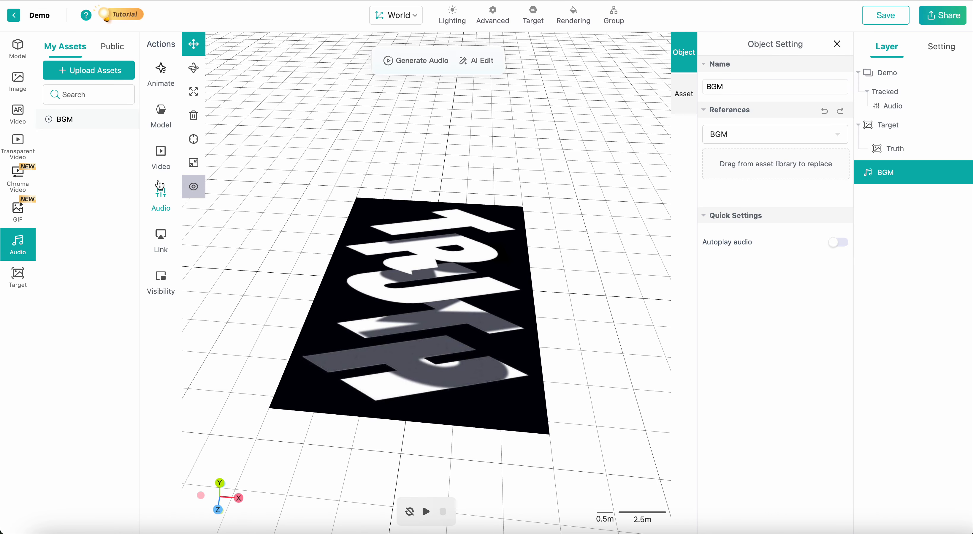
Create an Audio action named Audiostop that stops BGM with the Lost Track trigger
left_click(165, 199)
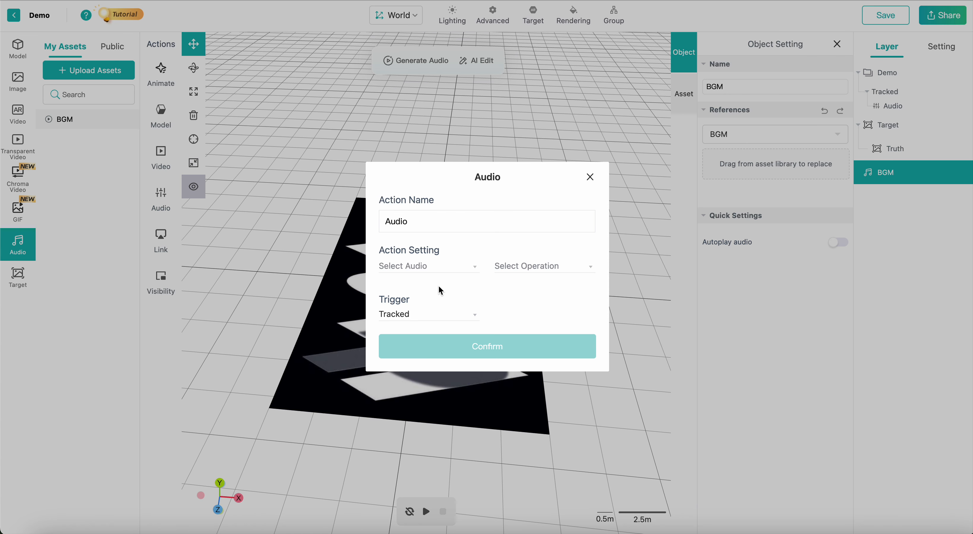
left_click(429, 220)
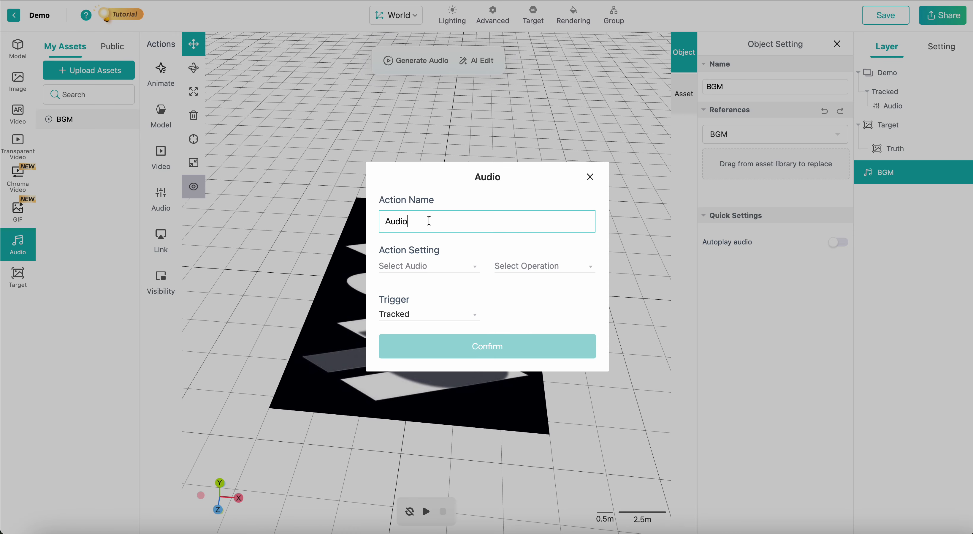
type("stop")
left_click(426, 266)
left_click(416, 287)
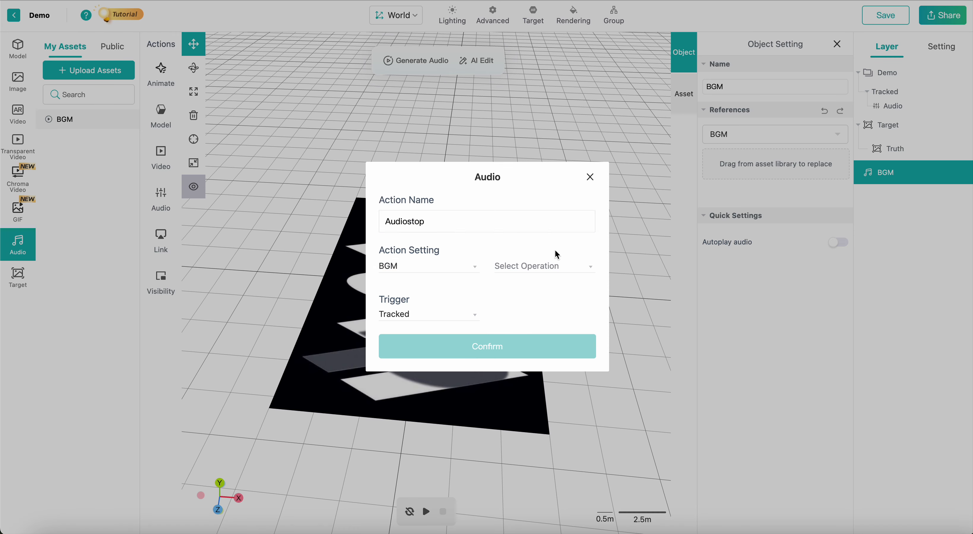
left_click(556, 268)
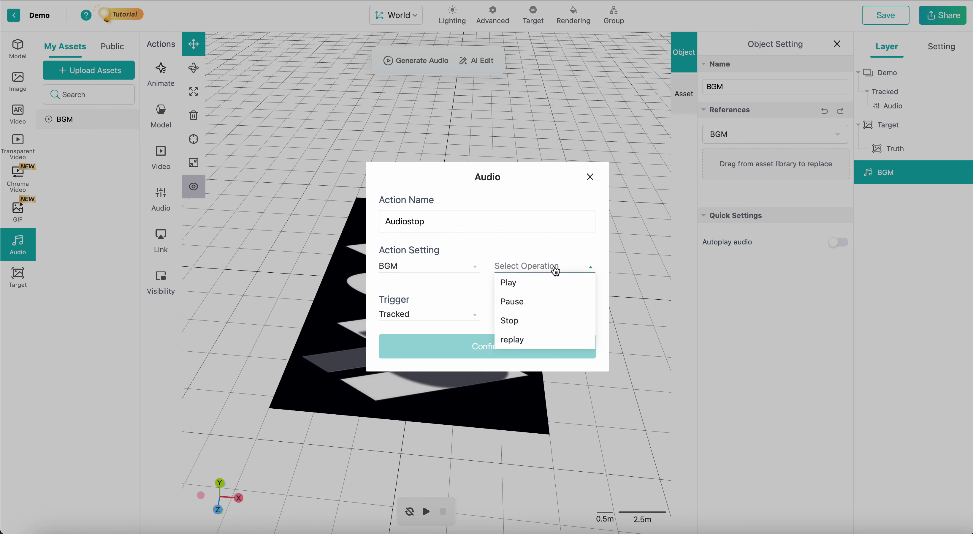
left_click(518, 324)
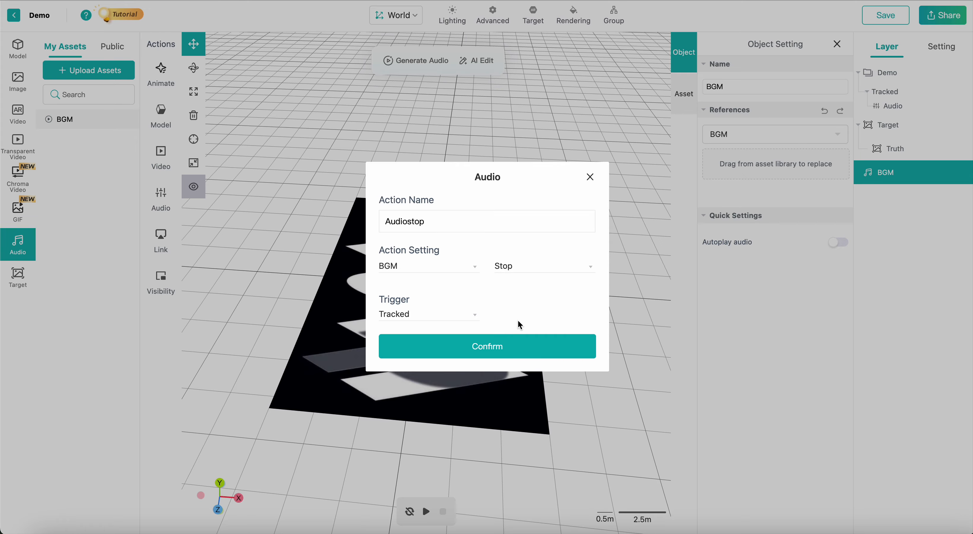
left_click(433, 315)
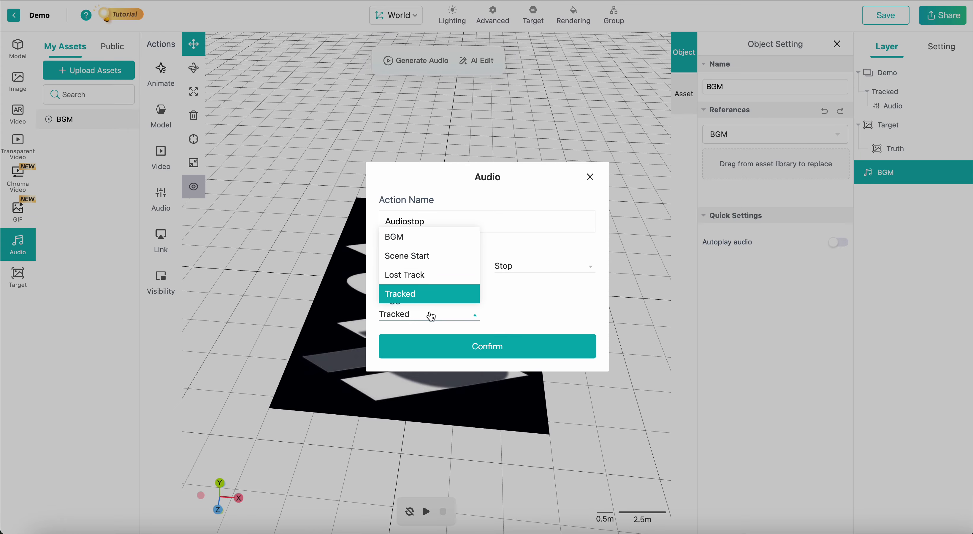
left_click(419, 279)
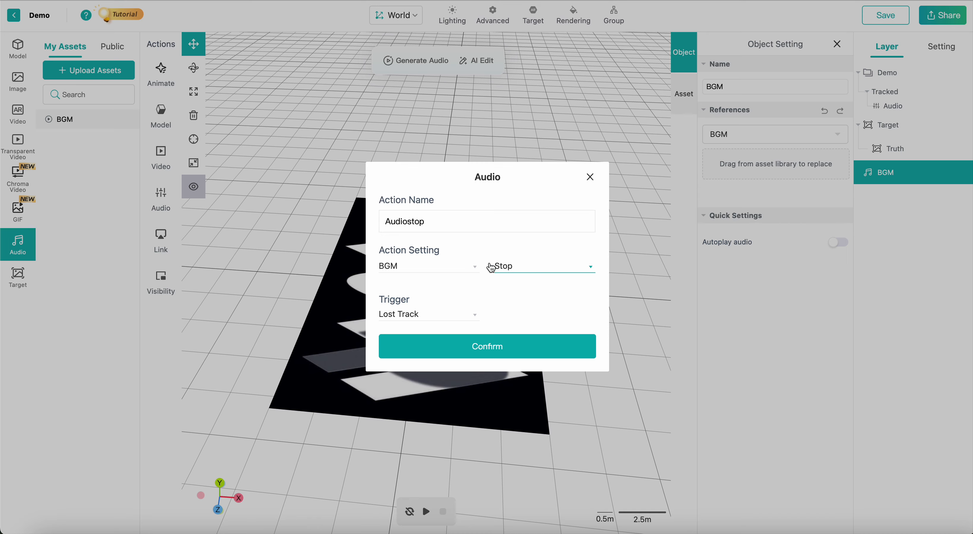
left_click(513, 270)
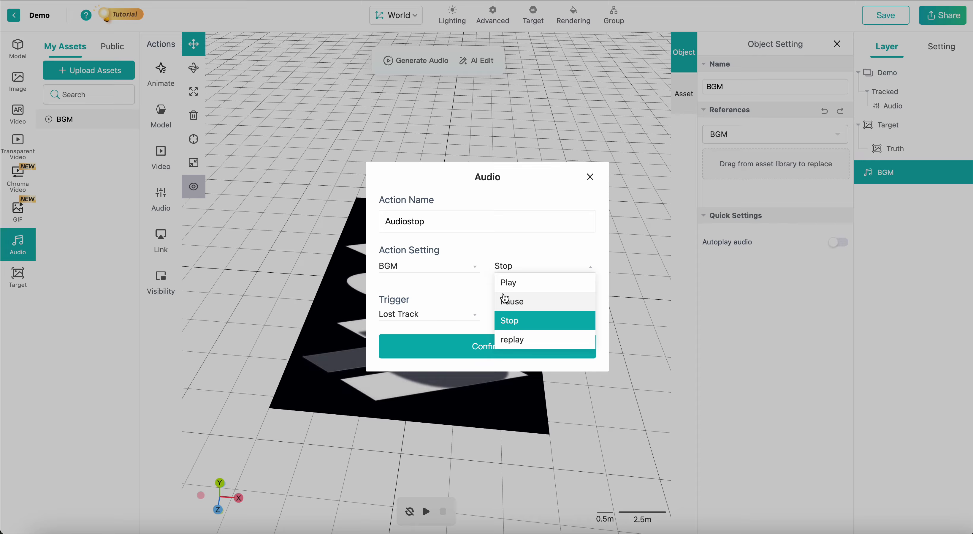
left_click(467, 294)
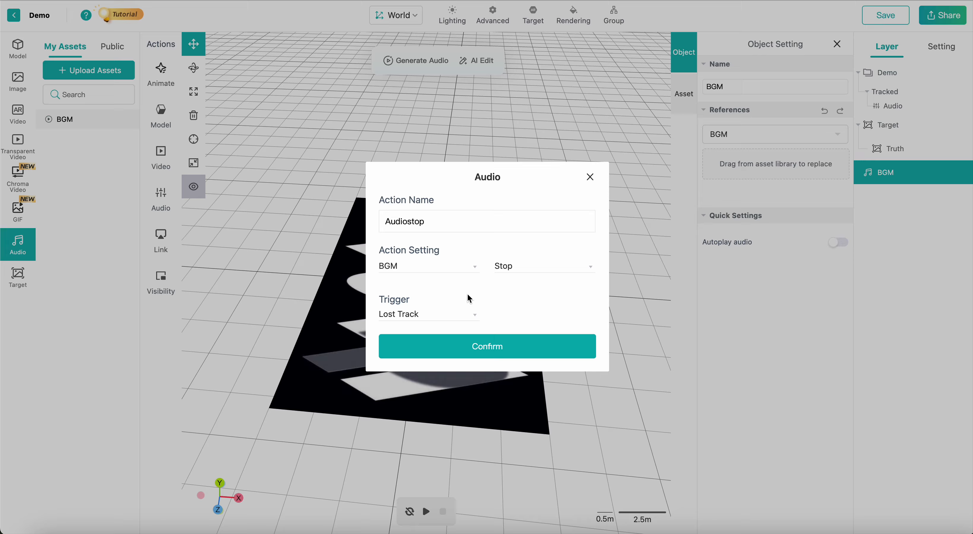
left_click(501, 353)
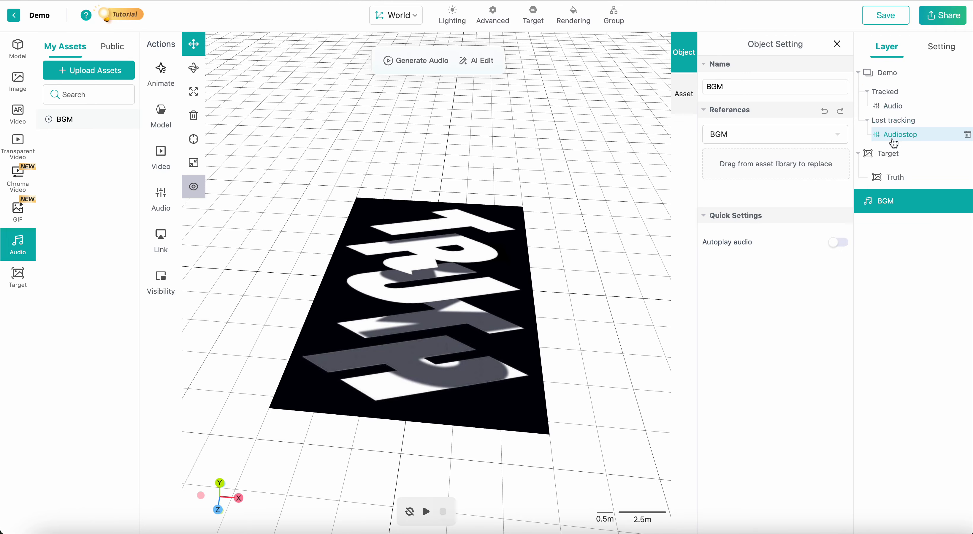
Rename the Audio action under Tracked to AudioStart, and save the scene
left_click(898, 176)
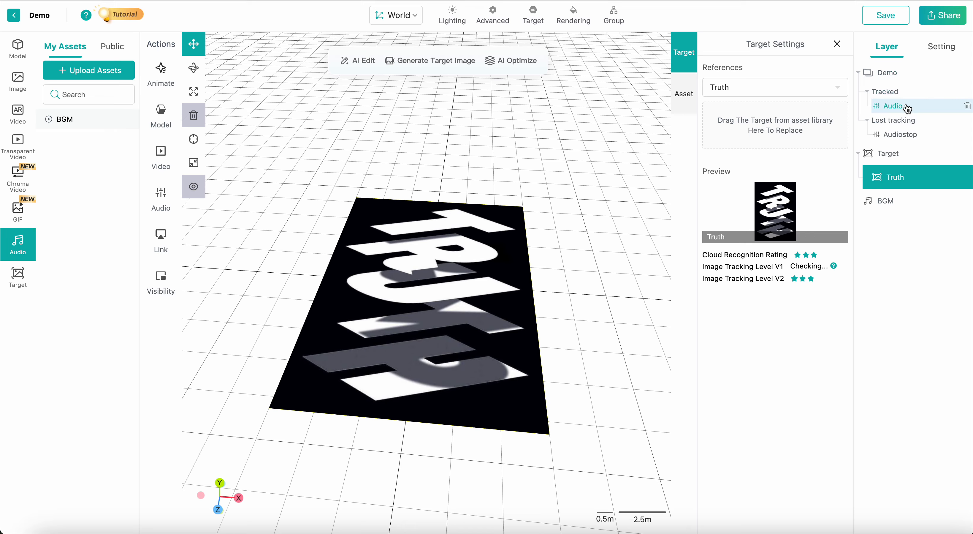
left_click(896, 203)
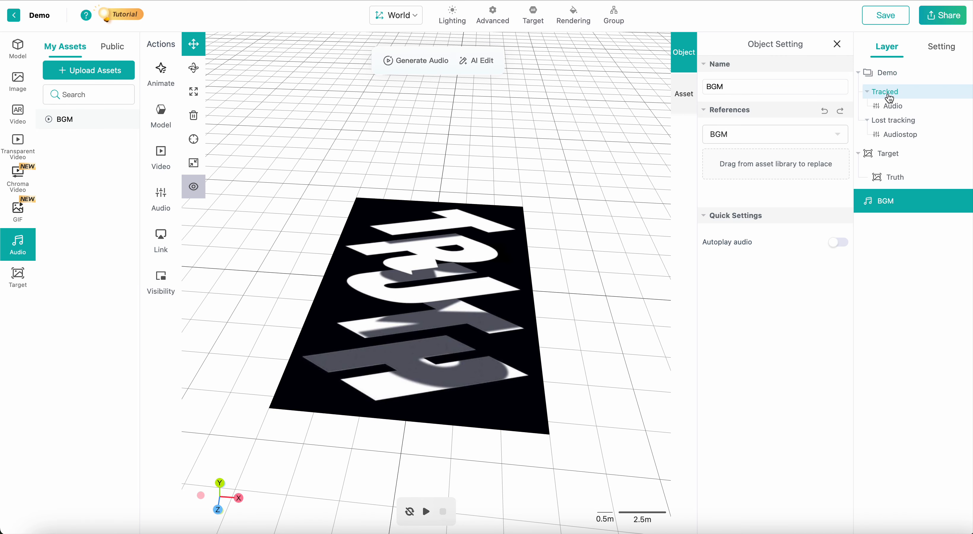
left_click(895, 106)
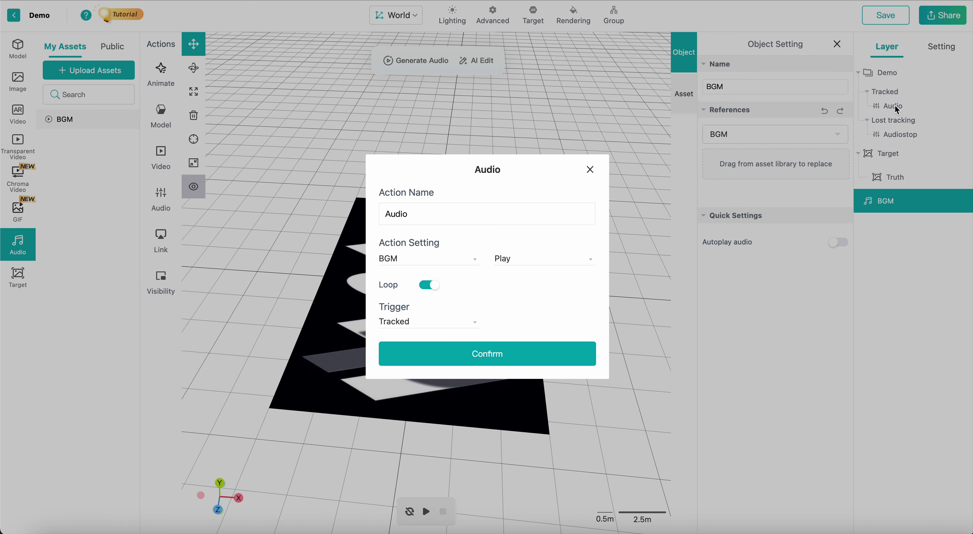
left_click(500, 208)
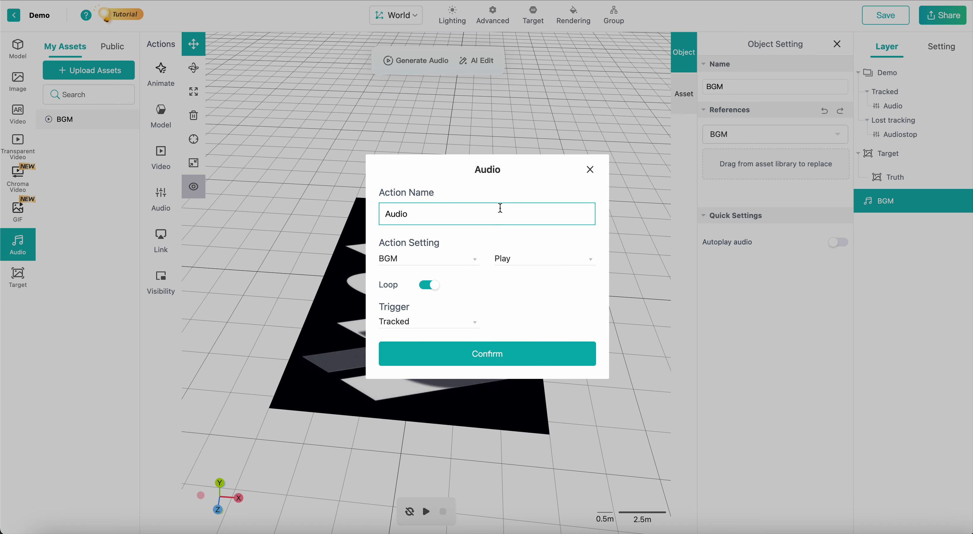
type("start")
key("BackSpace")
key("BackSpace")
key("BackSpace")
key("BackSpace")
key("BackSpace")
type("Start")
left_click(508, 359)
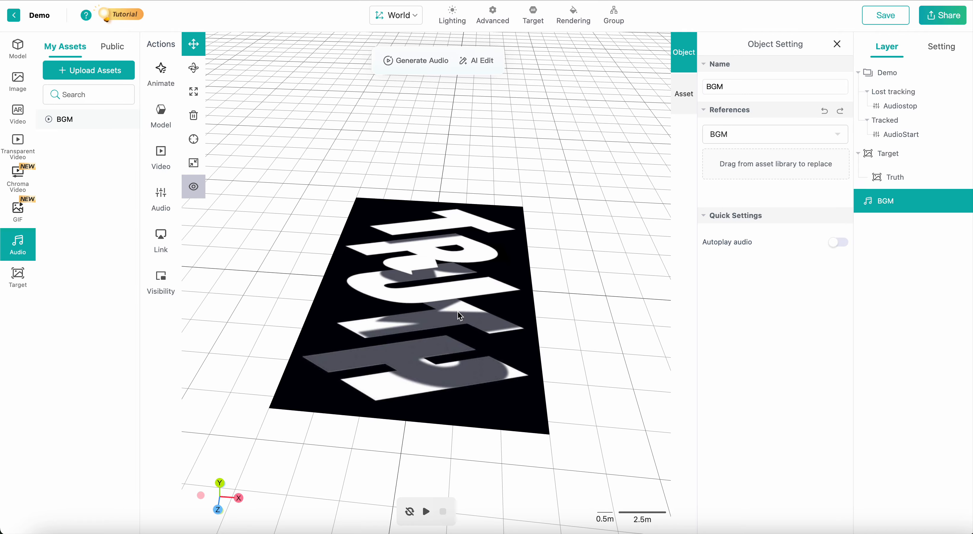
left_click(884, 17)
left_click(498, 305)
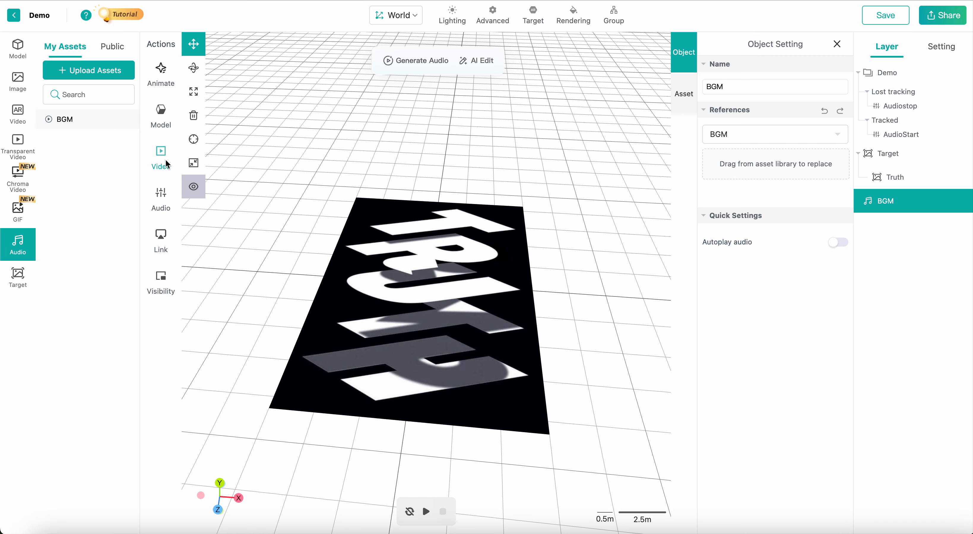
Upload Nightwish - Nemo (OFFICIAL VIDEO) - Nightwish (480p).mp4 from the 2026 folder to the video assets without conversion
left_click(17, 113)
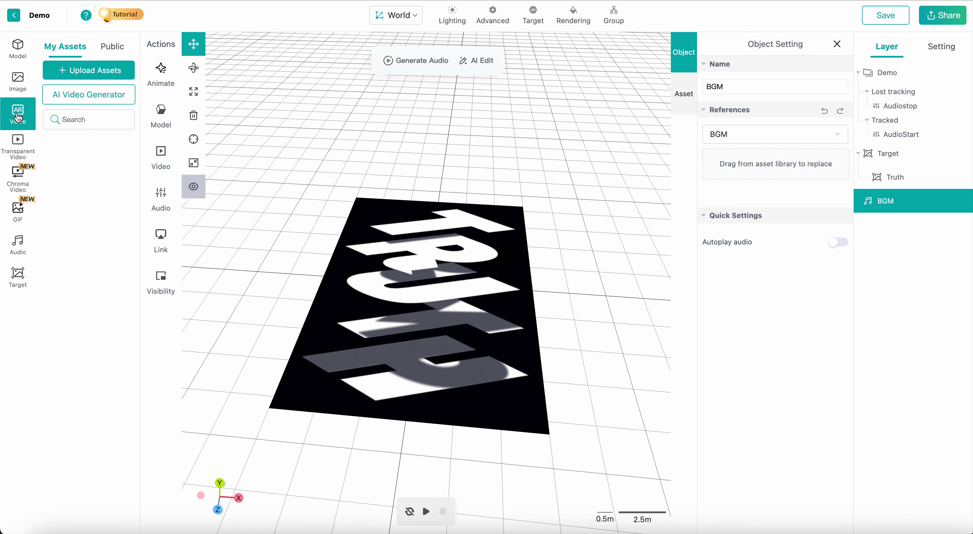
left_click(75, 73)
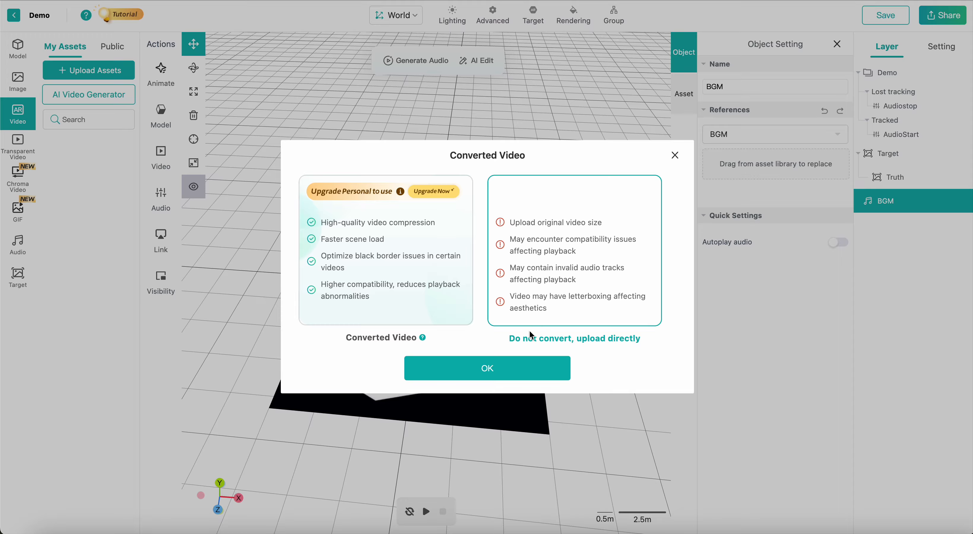
left_click(491, 367)
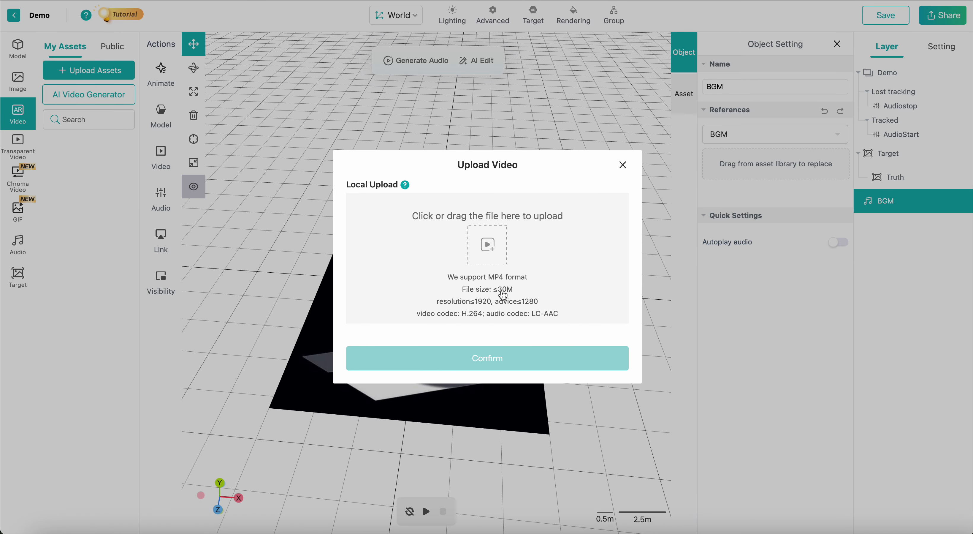
left_click(489, 247)
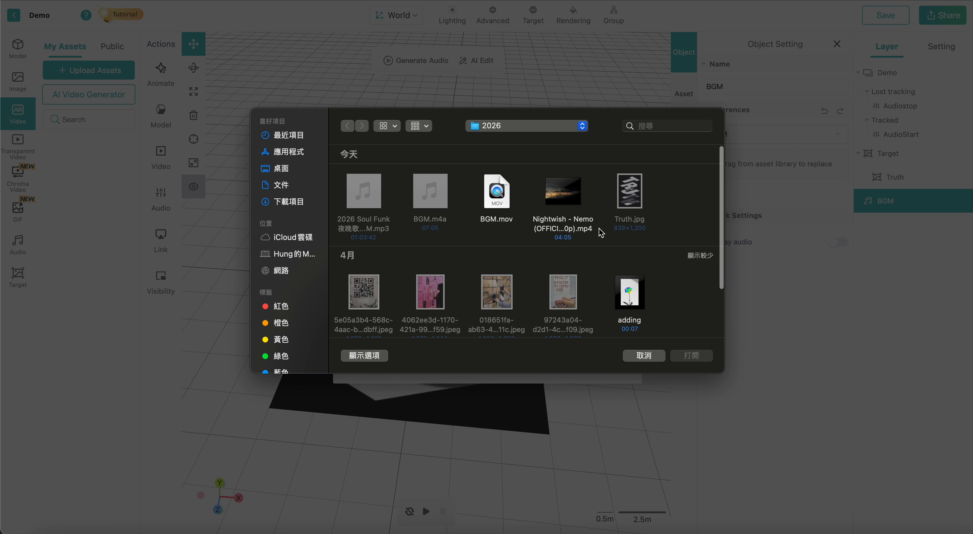
left_click(574, 204)
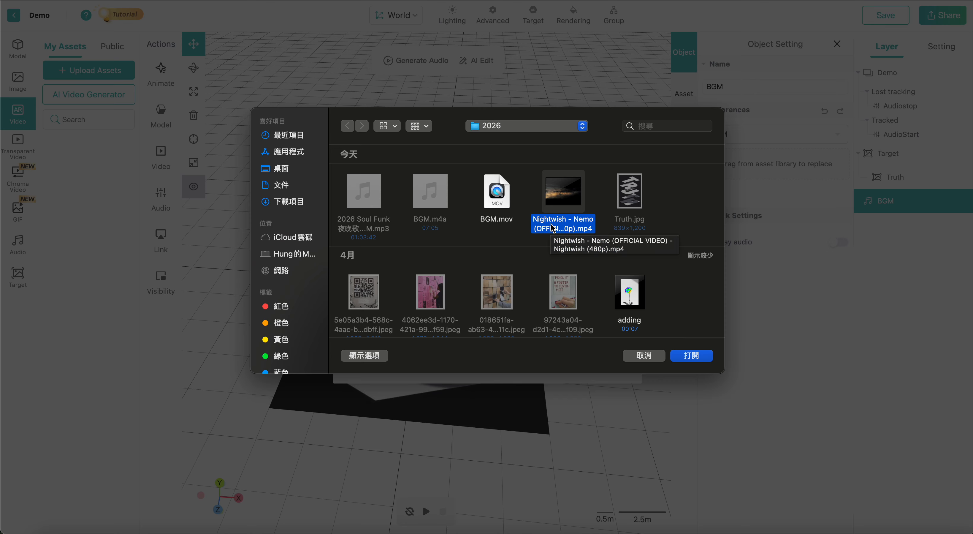
left_click(693, 357)
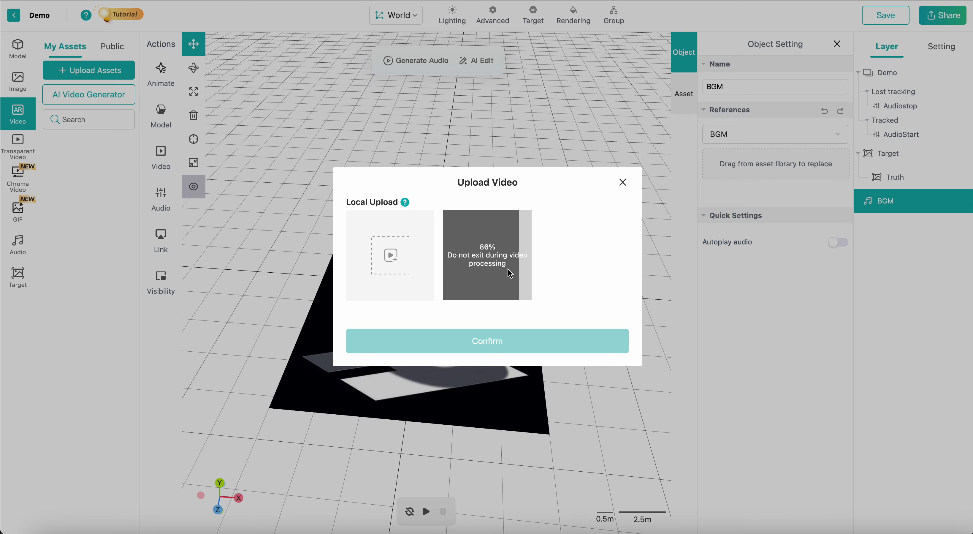
left_click(492, 340)
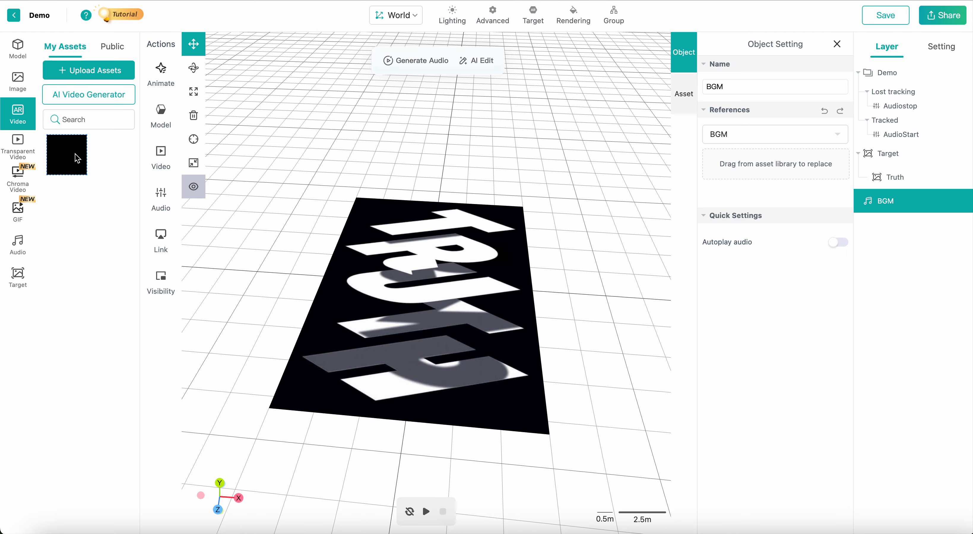
Add the Nightwish - Nemo video asset to the scene and show its object settings
left_click_drag(75, 154, 417, 279)
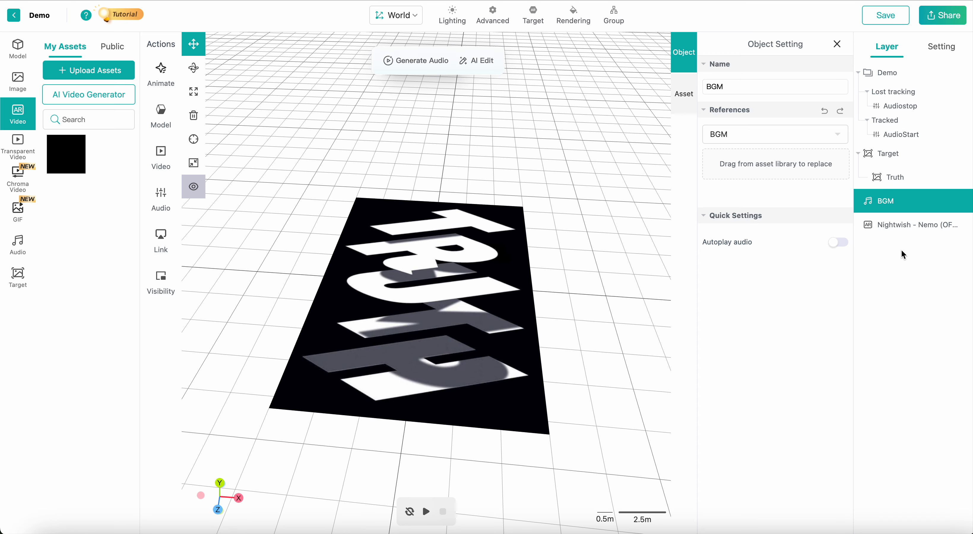
left_click(908, 227)
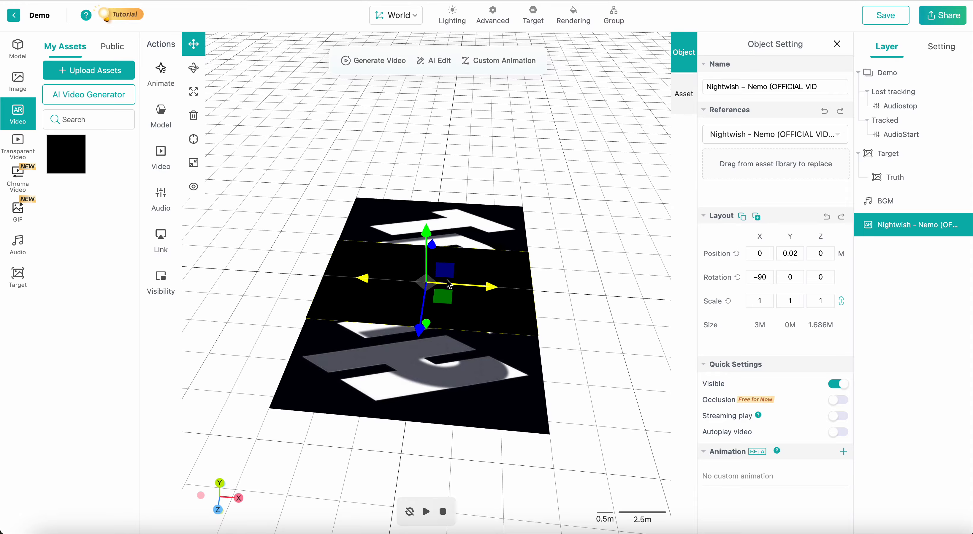
left_click(454, 307)
Try moving the video away from the centre of the Truth target, and undo the move
left_click_drag(562, 301, 601, 326)
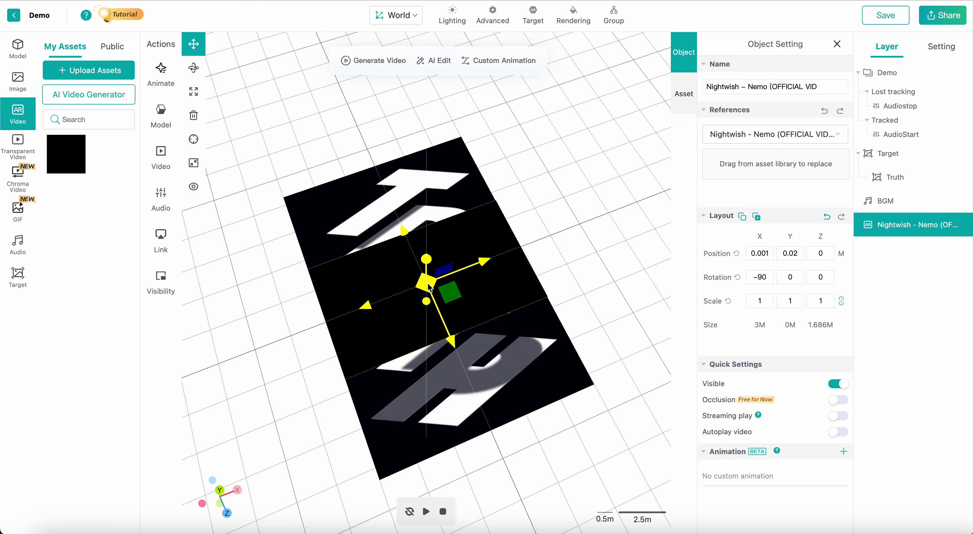
left_click_drag(430, 288, 511, 280)
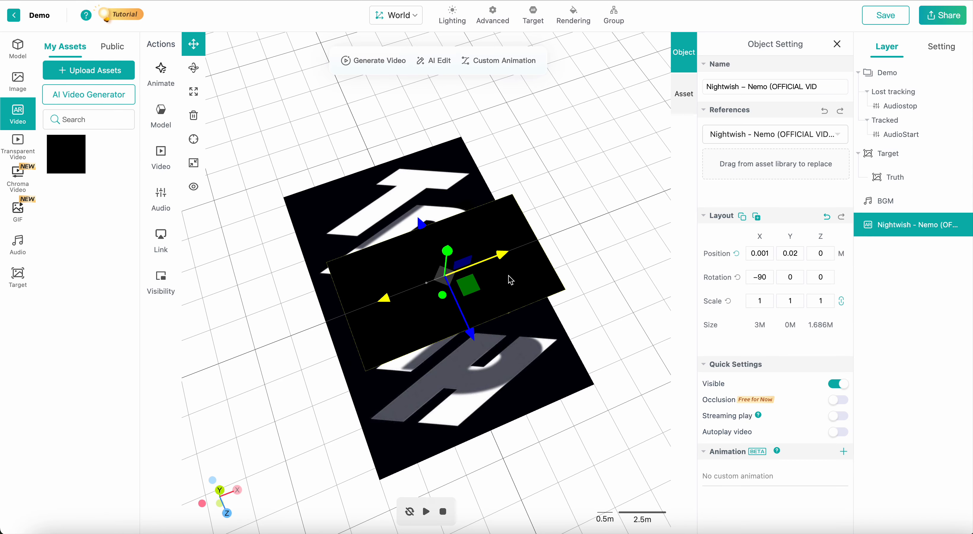
left_click(827, 218)
Enlarge the video uniformly over the target to a scale of about 1.31, and return to the move tool
key("e")
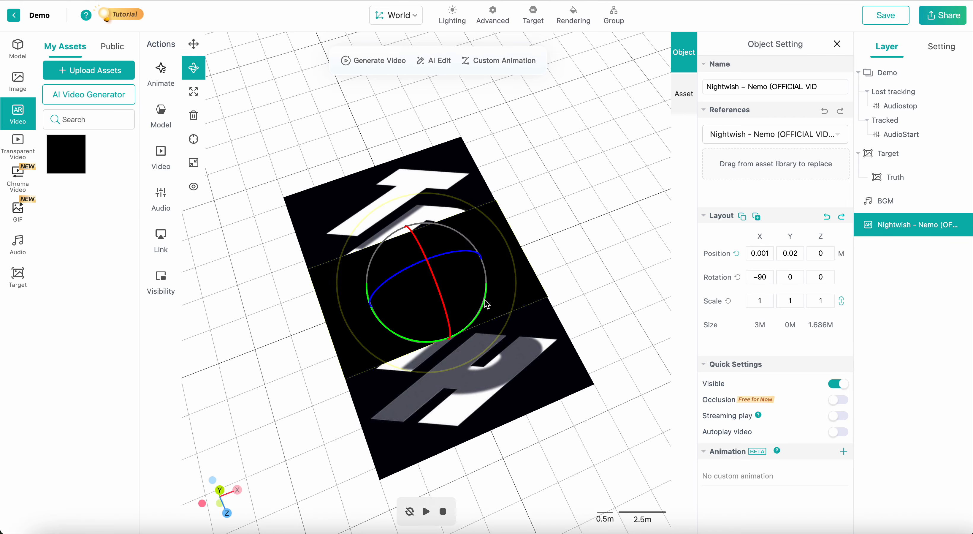
key("r")
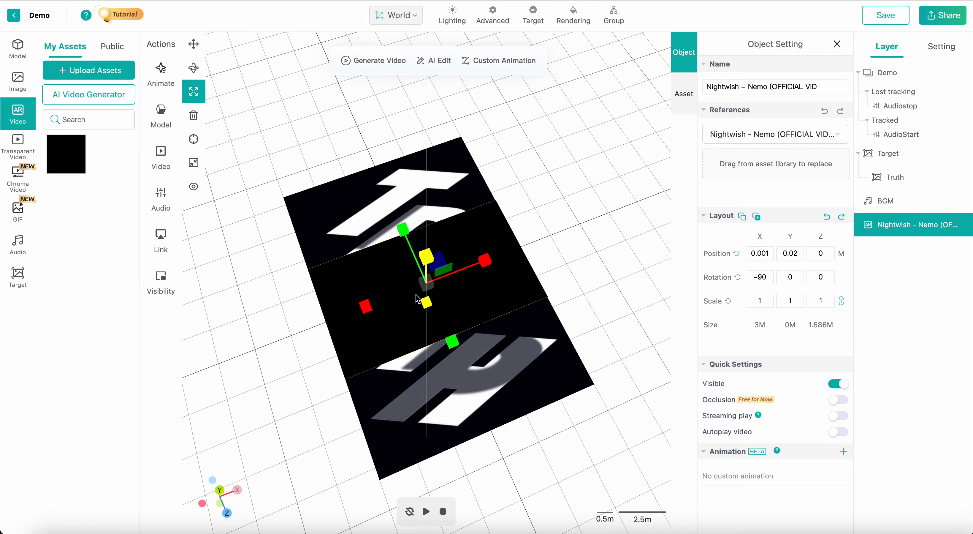
left_click_drag(426, 283, 633, 247)
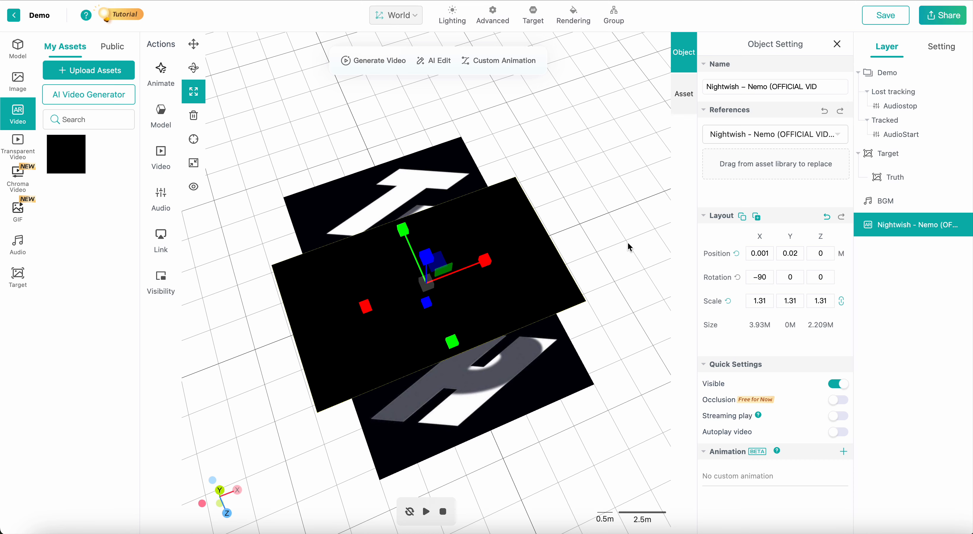
key("w")
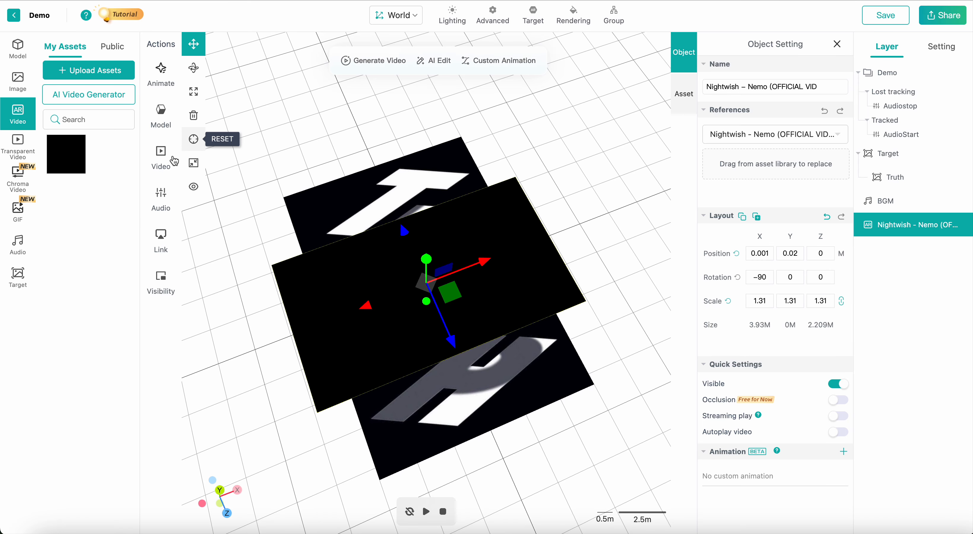
Add a Video action named VideoStart that plays the Nightwish - Nemo video in a loop with the Tracked trigger
left_click(161, 157)
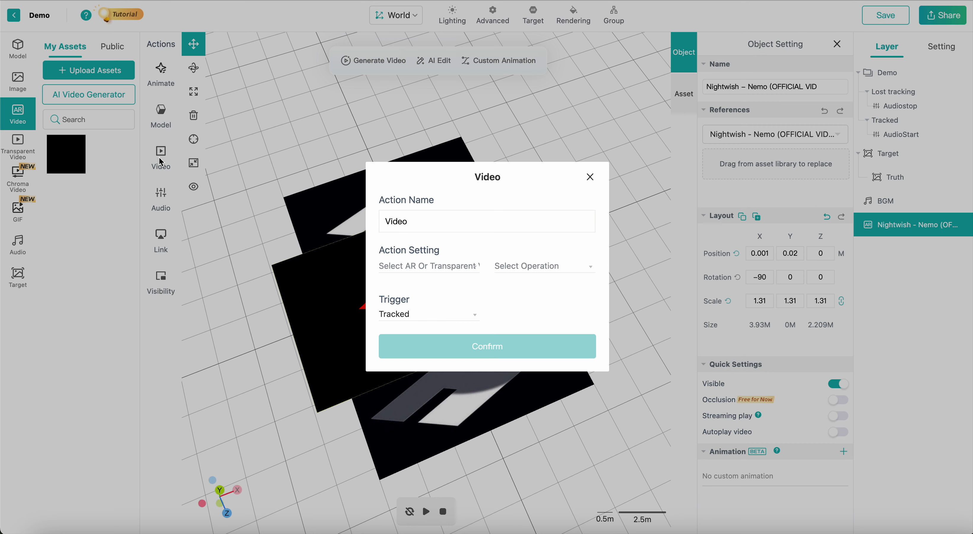
left_click(419, 223)
type("Start")
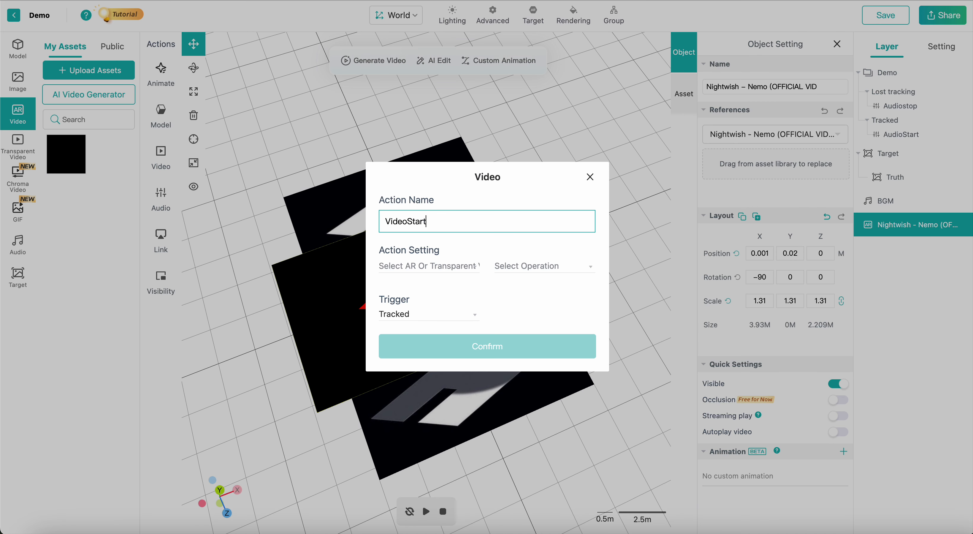
left_click(423, 268)
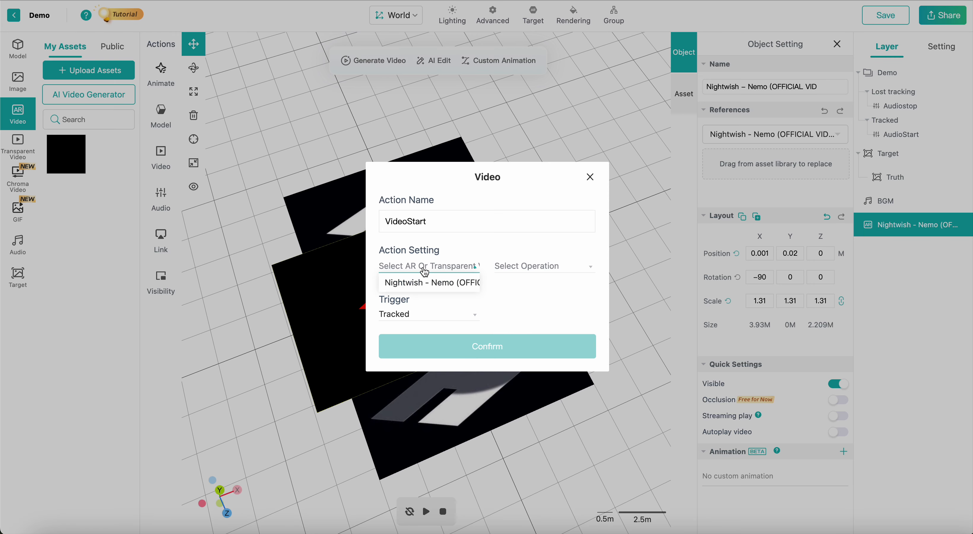
left_click(421, 284)
left_click(529, 266)
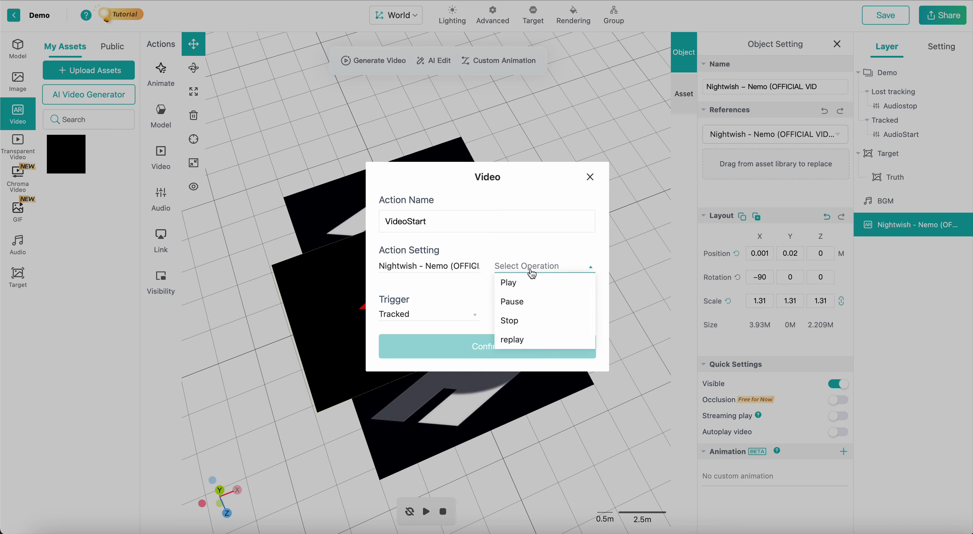
left_click(520, 289)
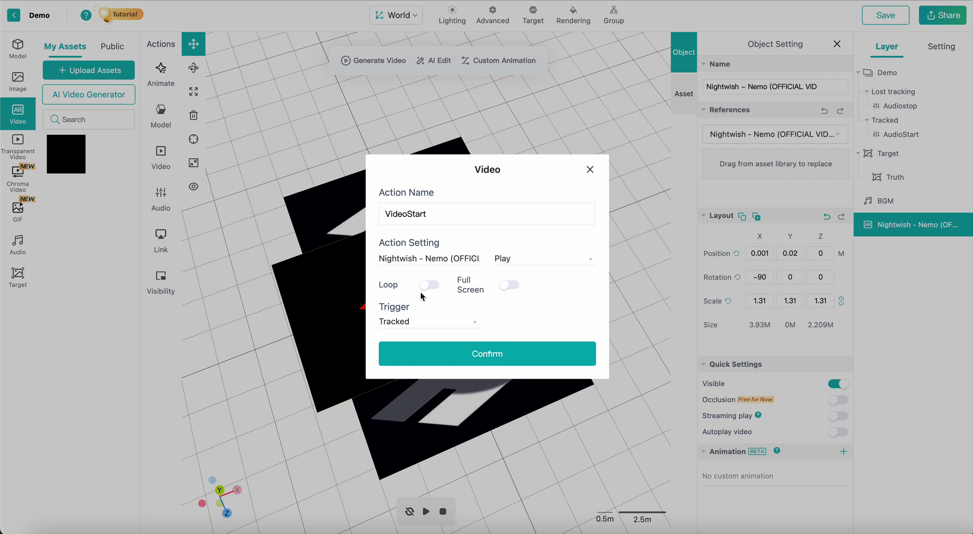
left_click(430, 290)
left_click(476, 355)
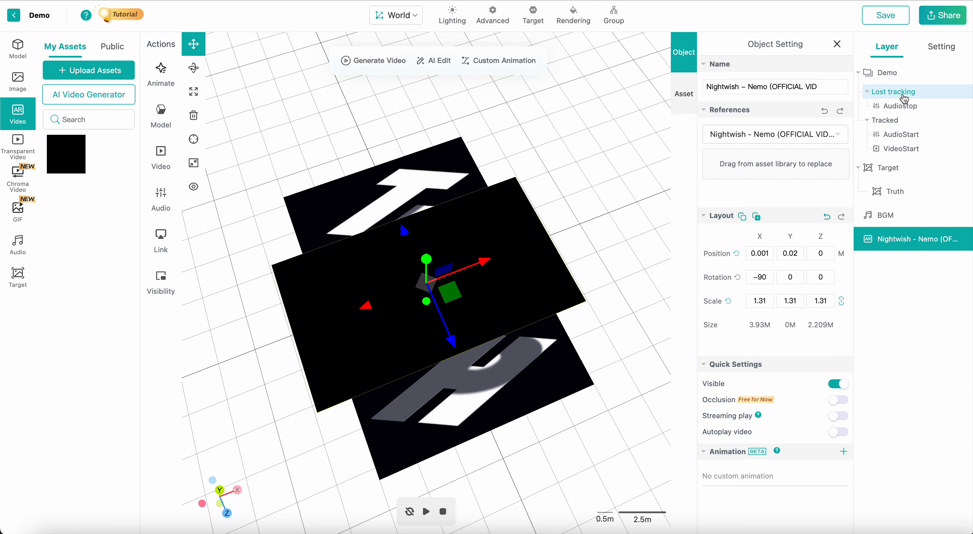
Add a Video action named VideoPause that pauses the Nightwish - Nemo video with the Lost Track trigger
left_click(166, 152)
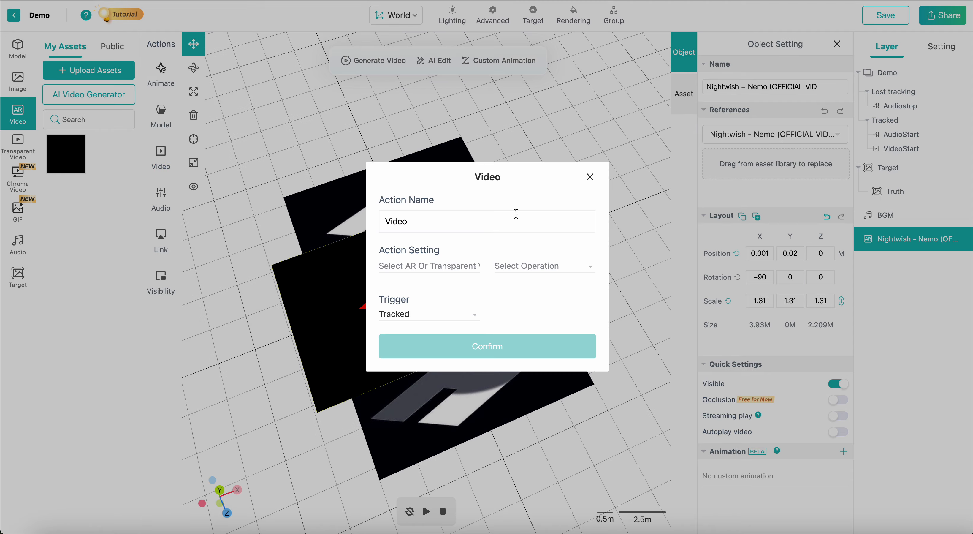
left_click(474, 224)
type("St")
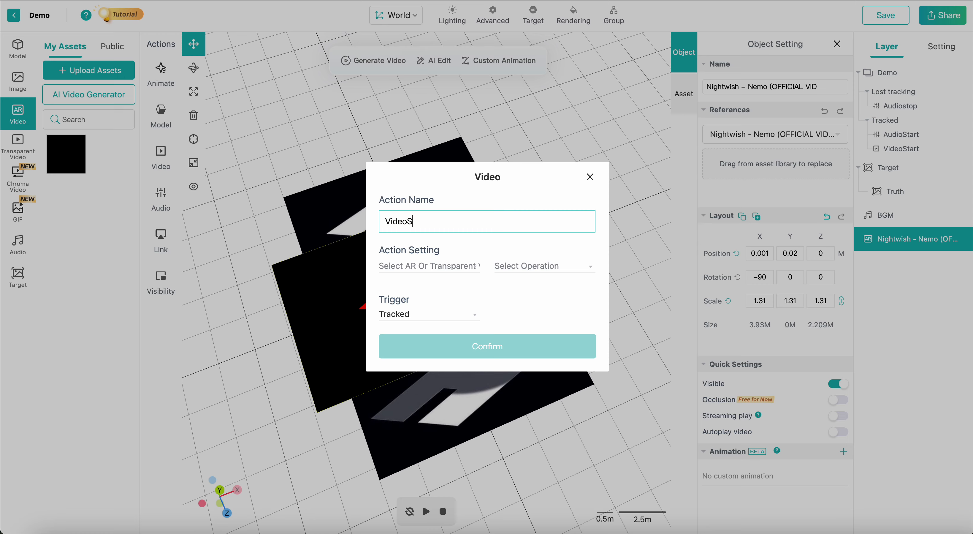
key("BackSpace")
key("BackSpace")
type("Pause")
left_click(423, 270)
left_click(426, 281)
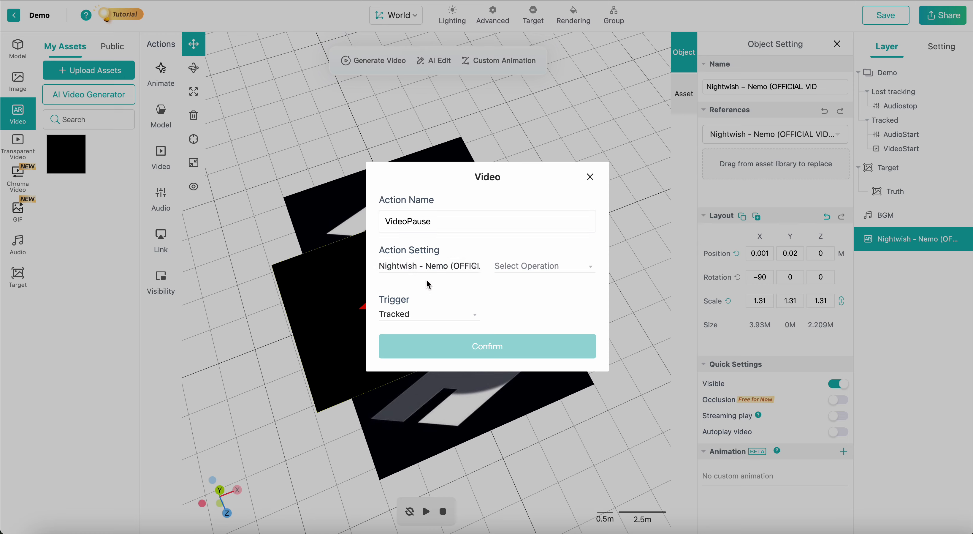
left_click(526, 261)
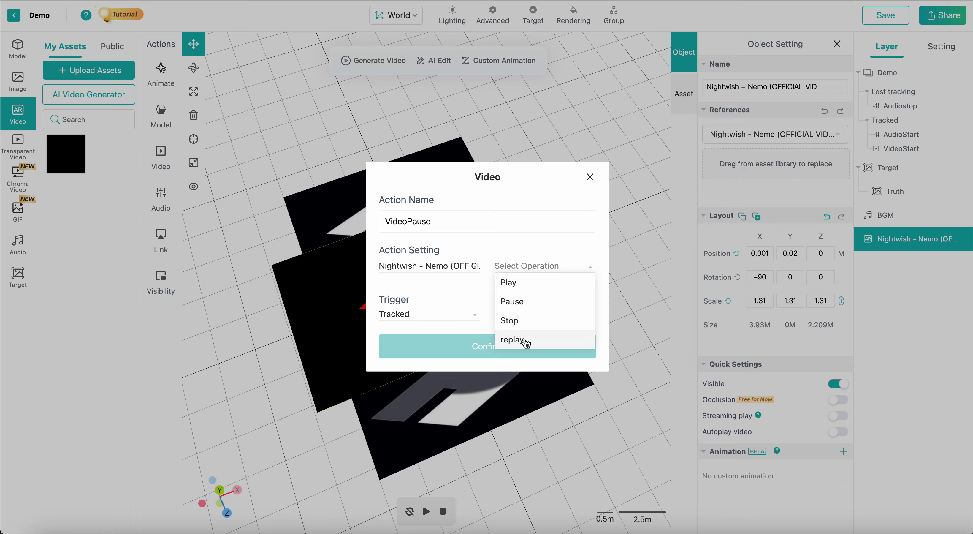
left_click(502, 302)
left_click(421, 316)
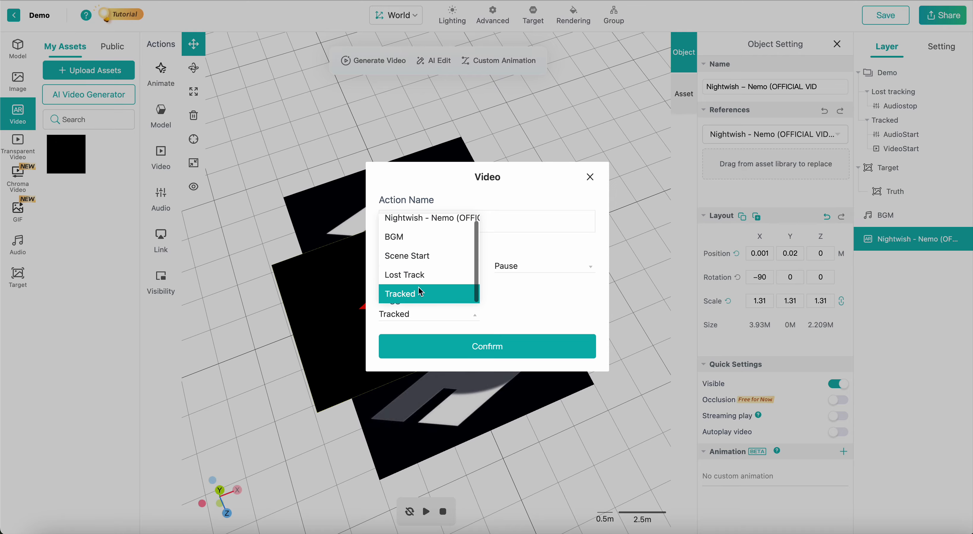
left_click(425, 279)
left_click(502, 346)
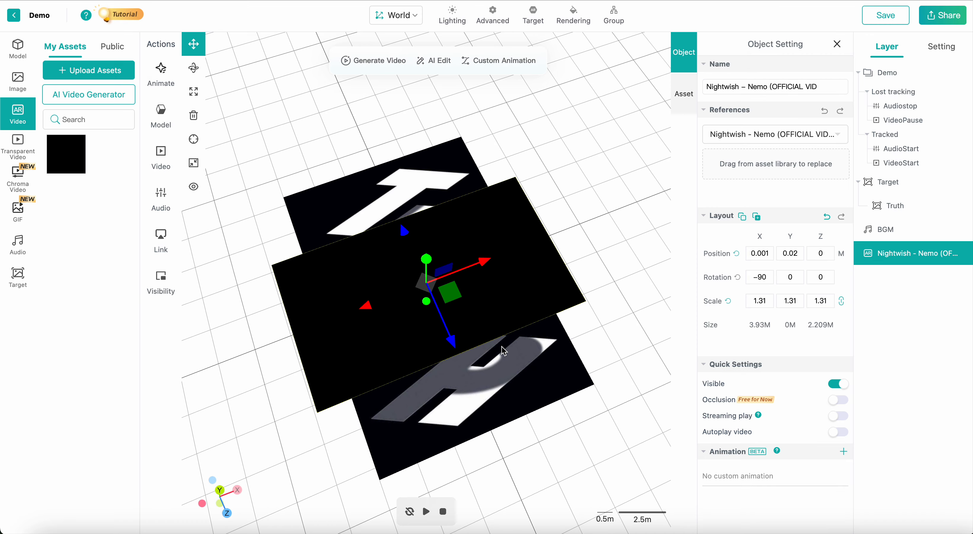
Check the VideoPause action's settings without changing them, and save the scene
left_click(913, 121)
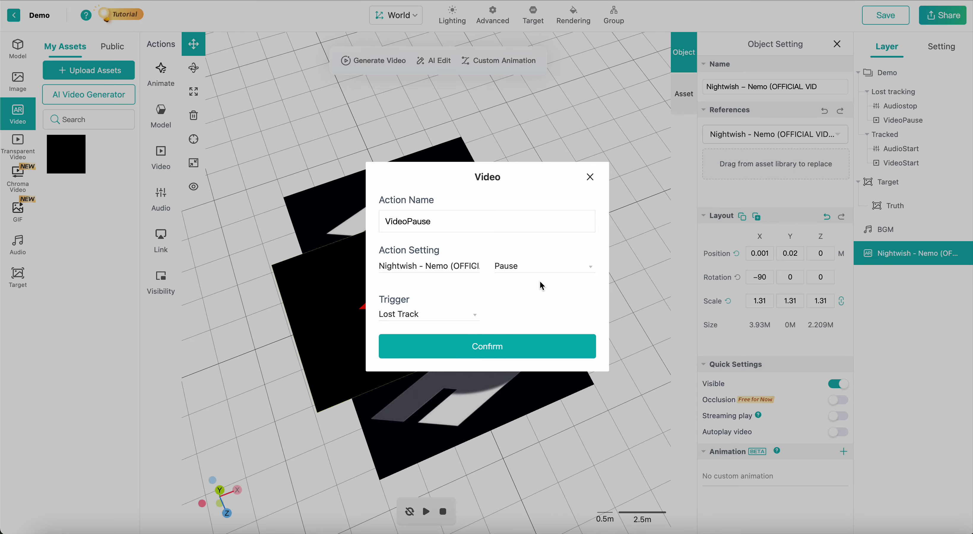
left_click(590, 177)
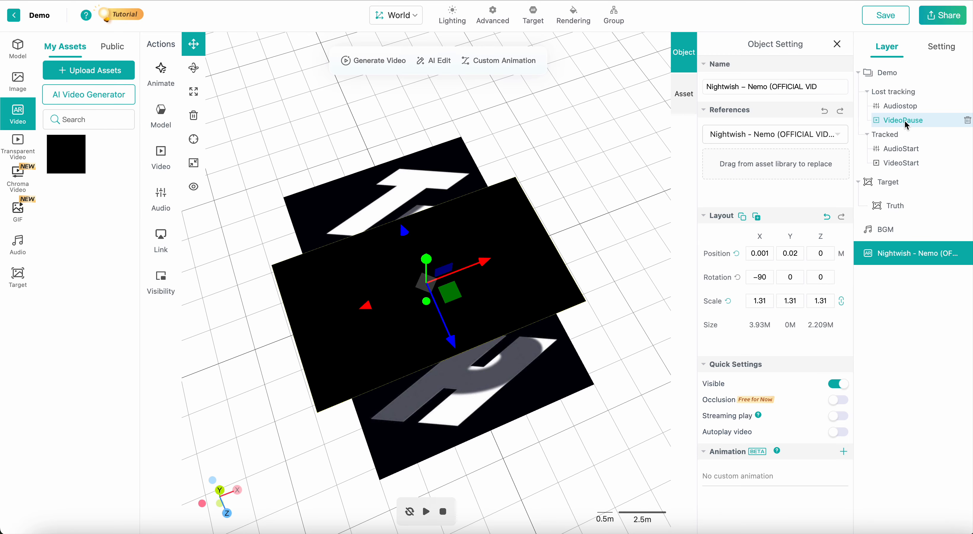
left_click(889, 21)
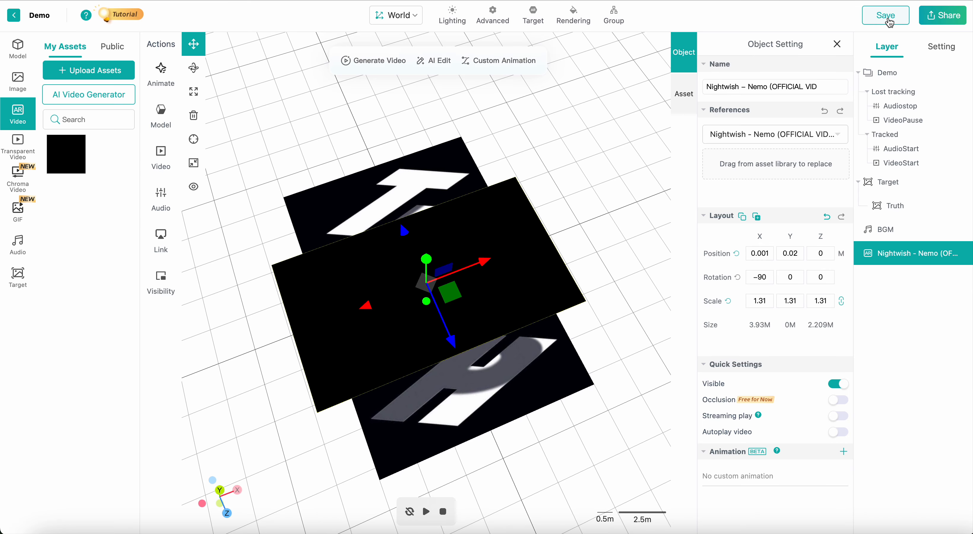
left_click(504, 301)
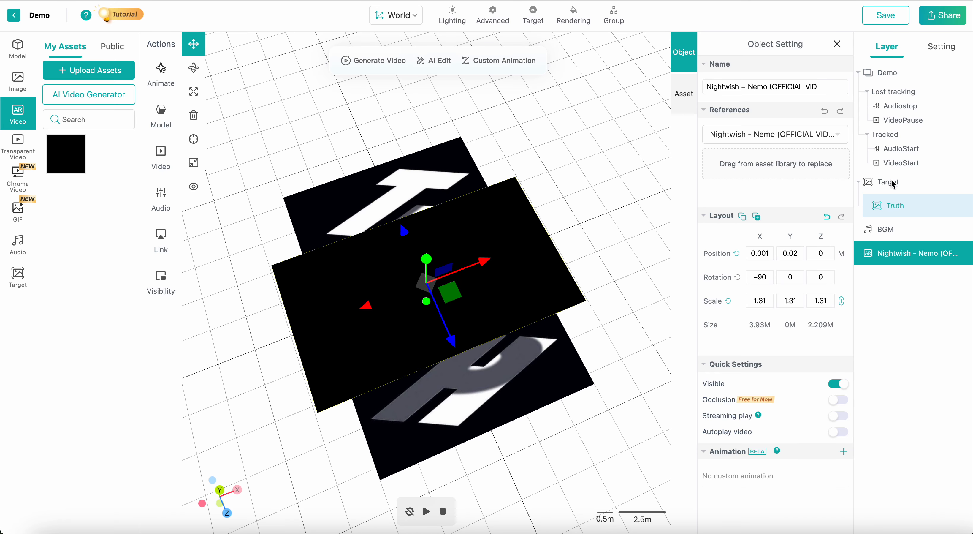
Review the settings of the VideoStart and VideoPause actions, and save the scene again
left_click(917, 163)
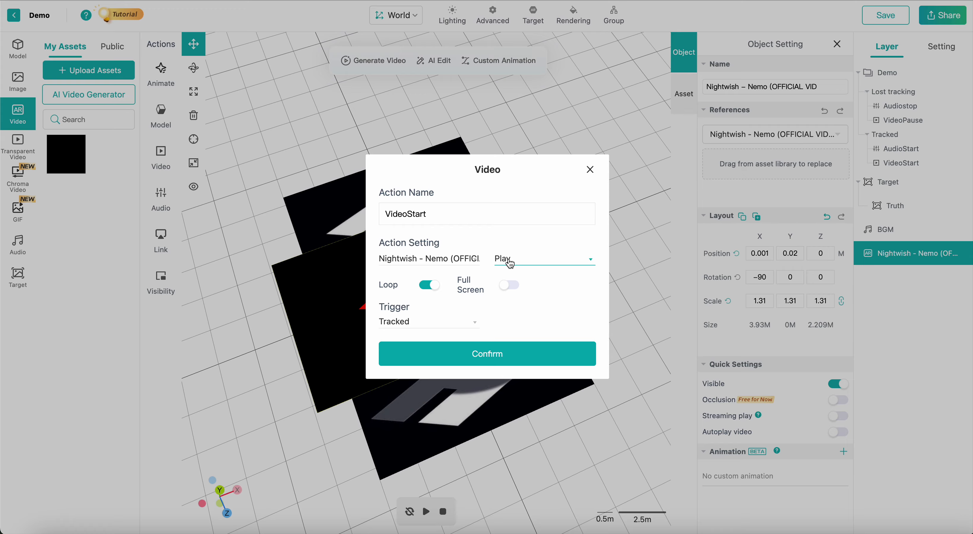
left_click(590, 169)
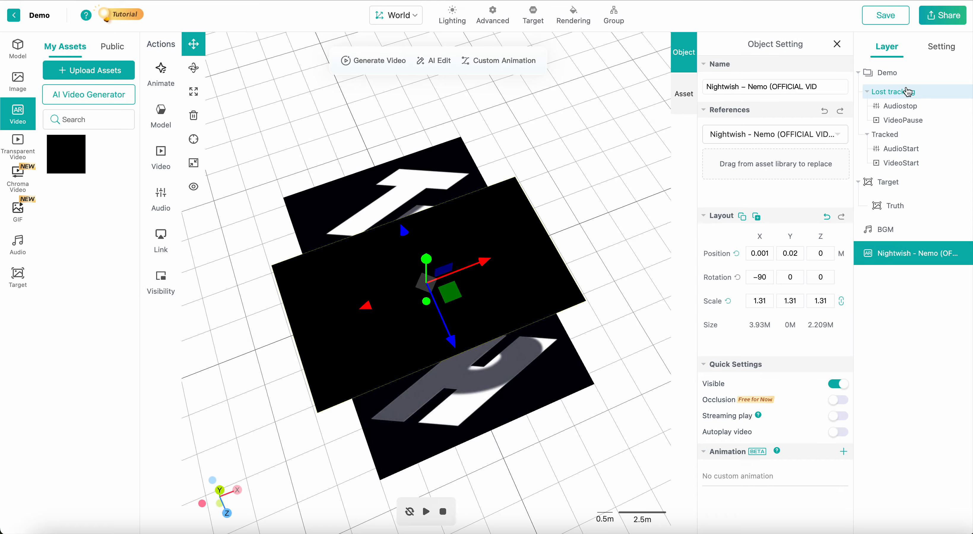
left_click(908, 122)
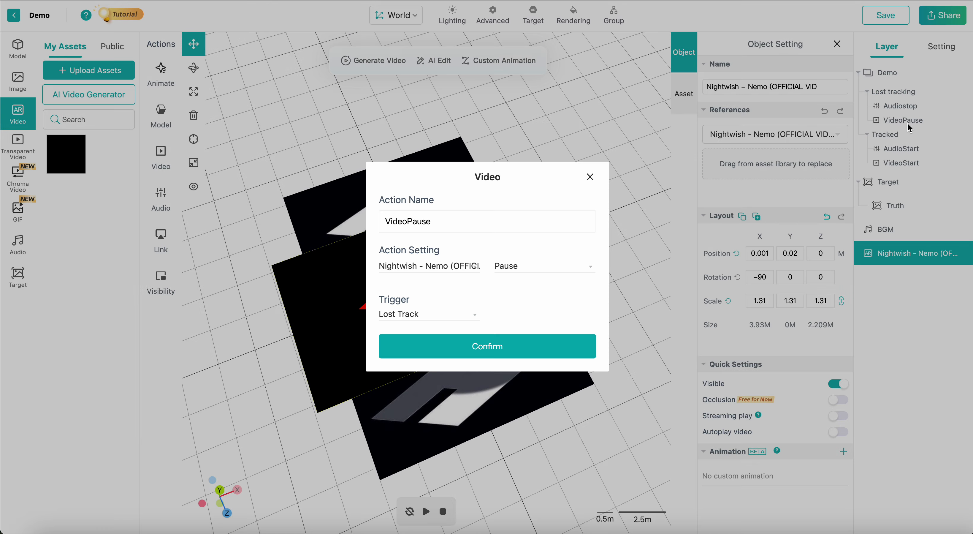
left_click(590, 177)
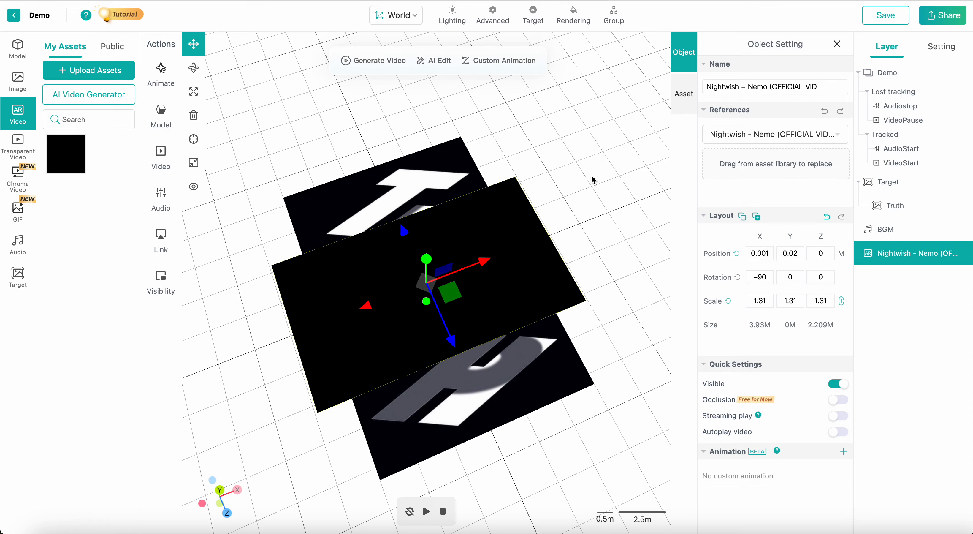
left_click(890, 17)
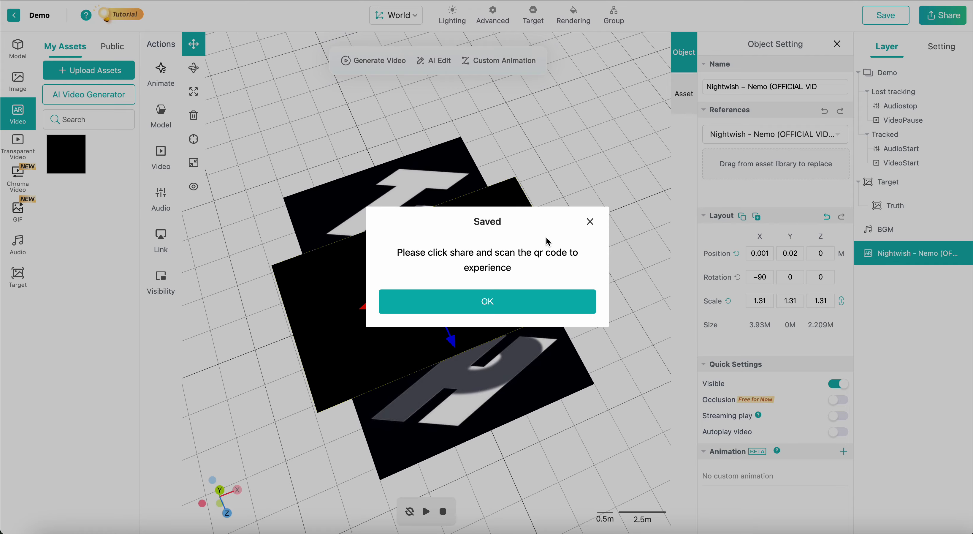
left_click(590, 221)
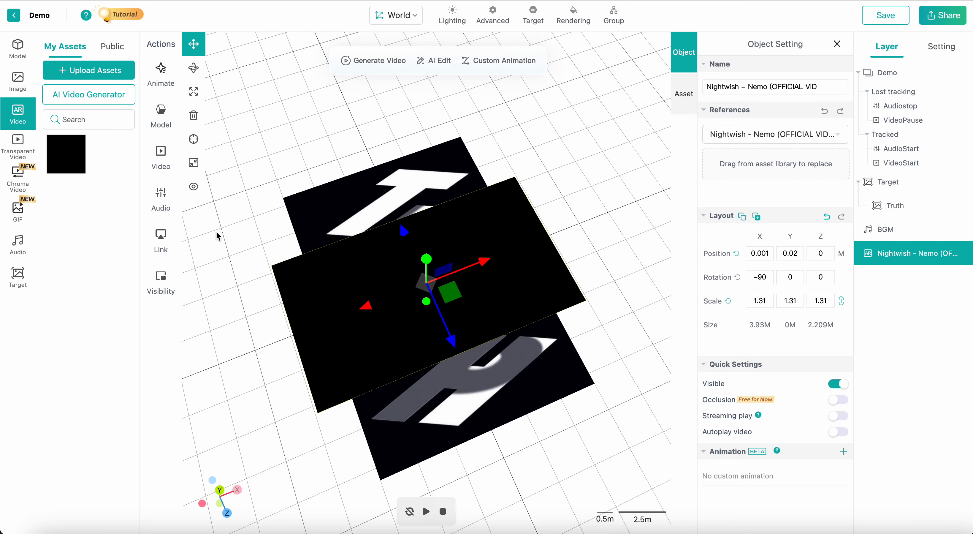
Create a Link action and enter a web link beginning with lowercase http
left_click(161, 232)
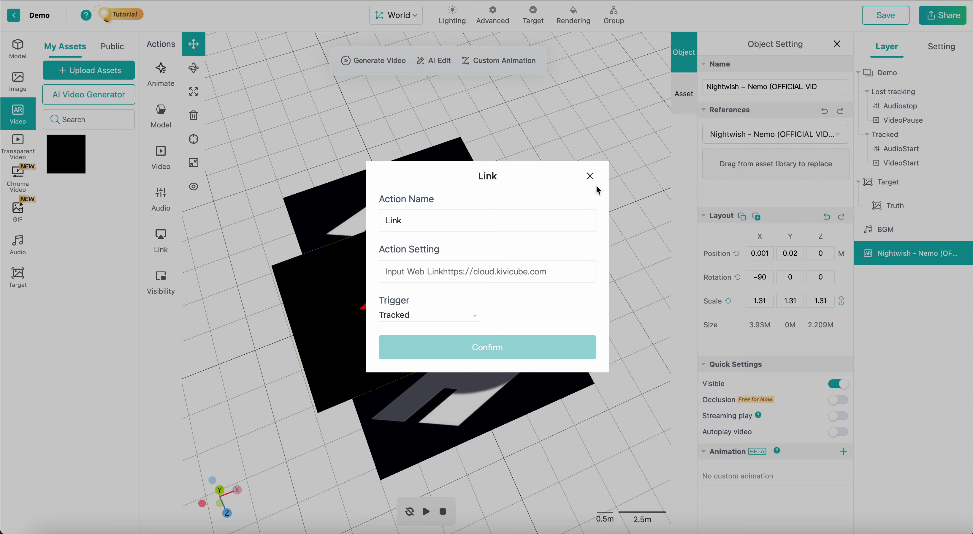
left_click(590, 177)
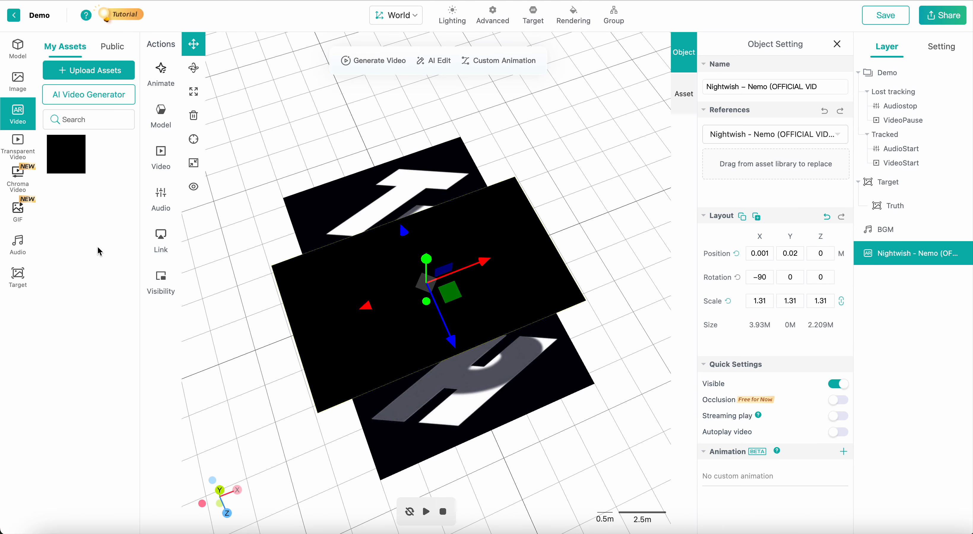
left_click(165, 239)
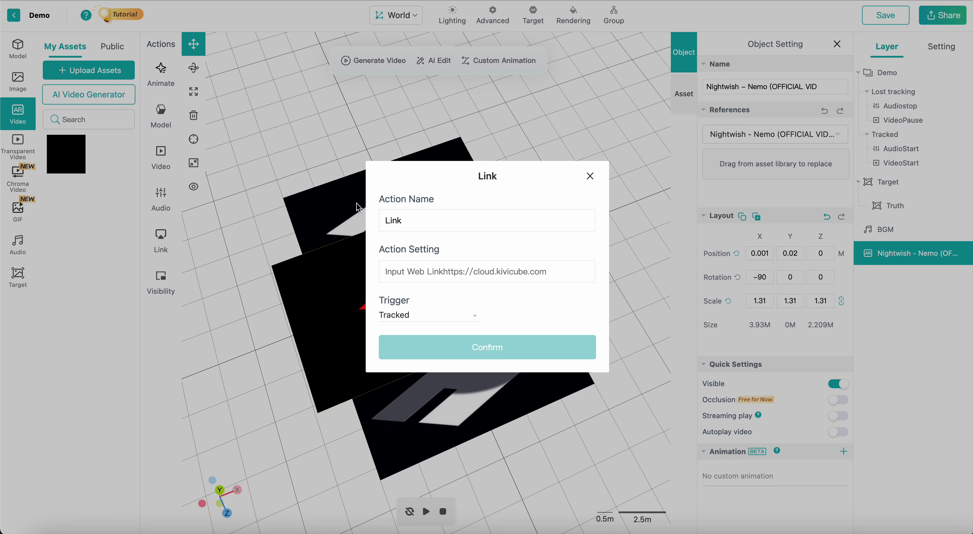
left_click(450, 271)
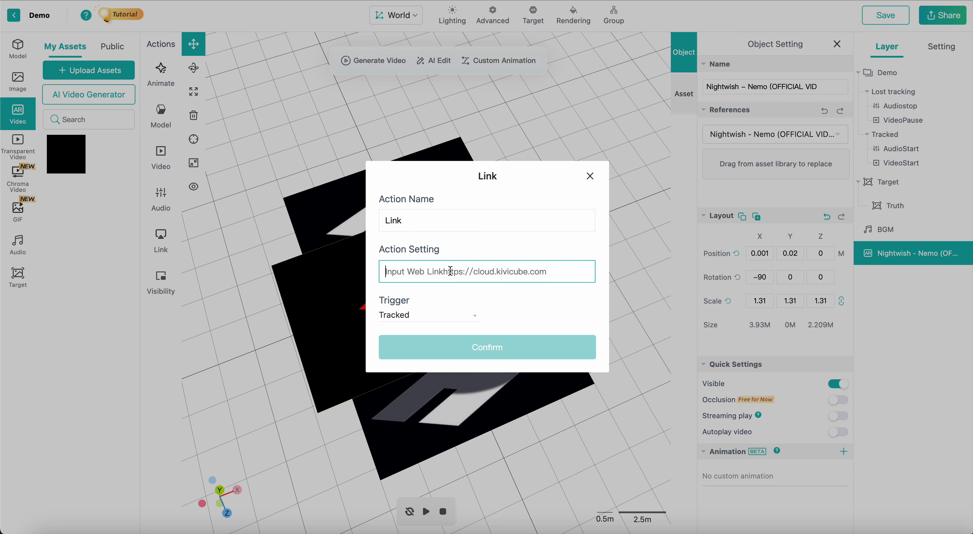
type("H")
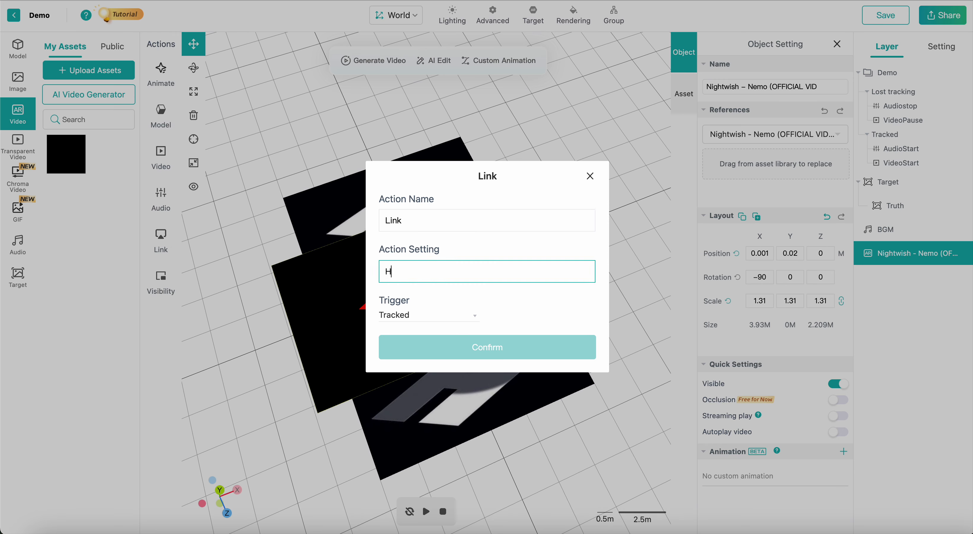
type("ttpsL://")
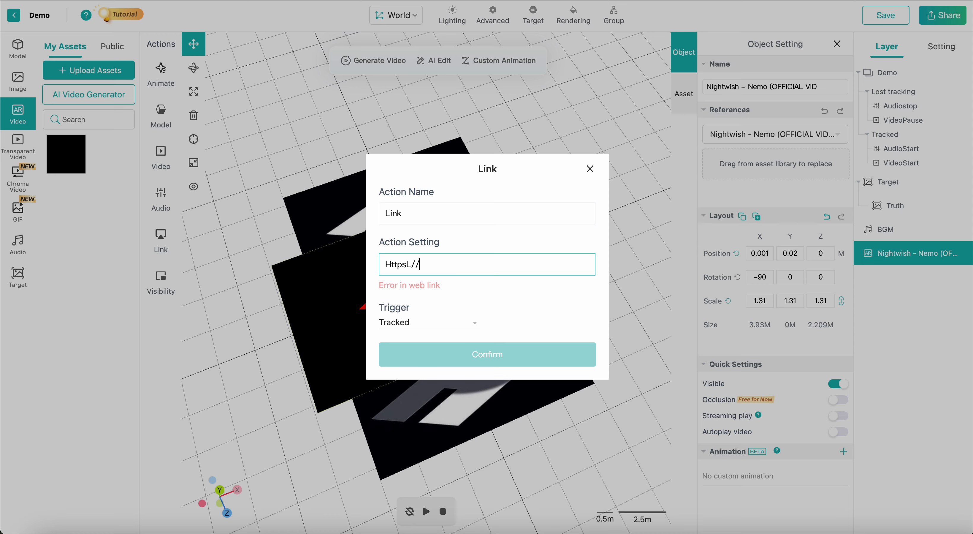
key("BackSpace")
key("BackSpace")
key("BackSpace")
key("BackSpace")
key("BackSpace")
key("BackSpace")
key("BackSpace")
key("BackSpace")
key("BackSpace")
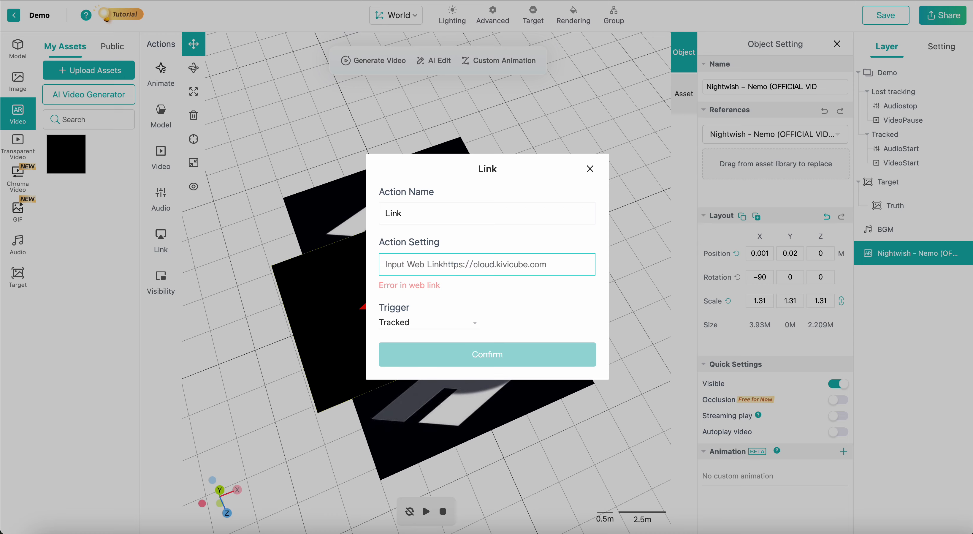
type("http")
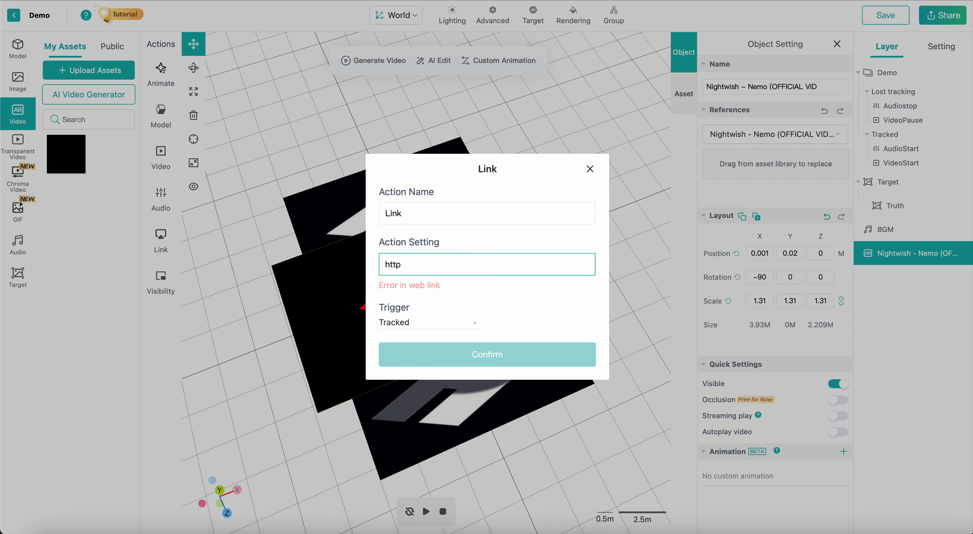
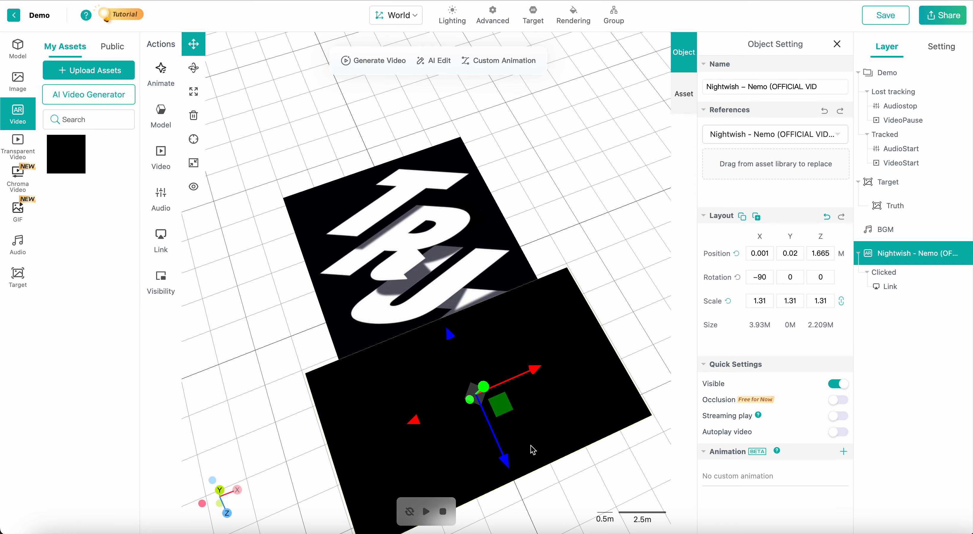
Add the TRANSFORM lettering image over the Truth target and move it to about Y 0.638, Z -0.575
left_click(429, 282)
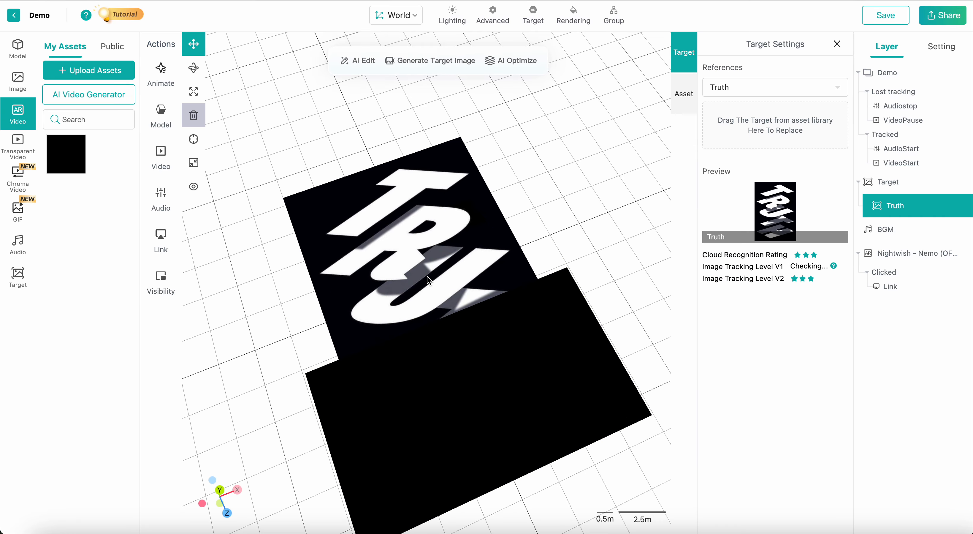
left_click(17, 80)
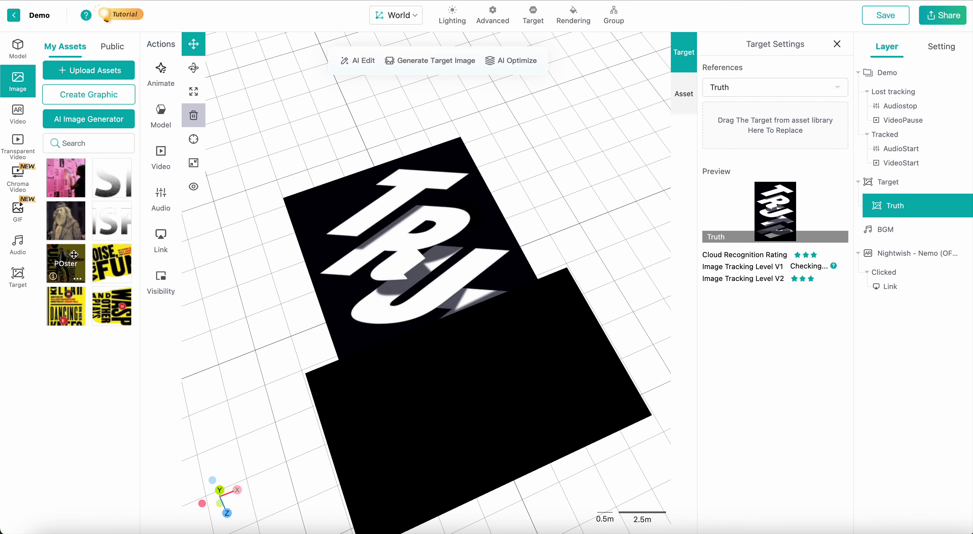
left_click_drag(112, 177, 415, 195)
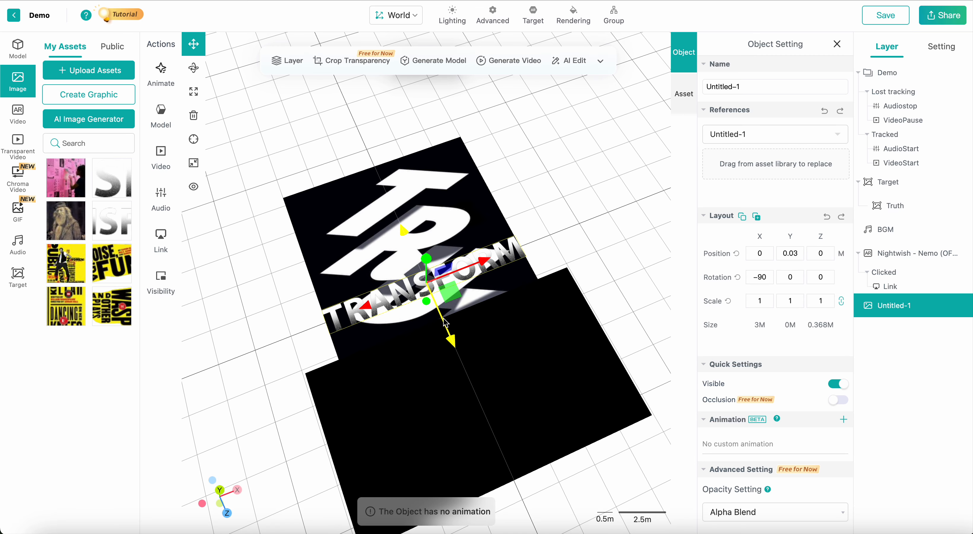
left_click_drag(444, 318, 407, 199)
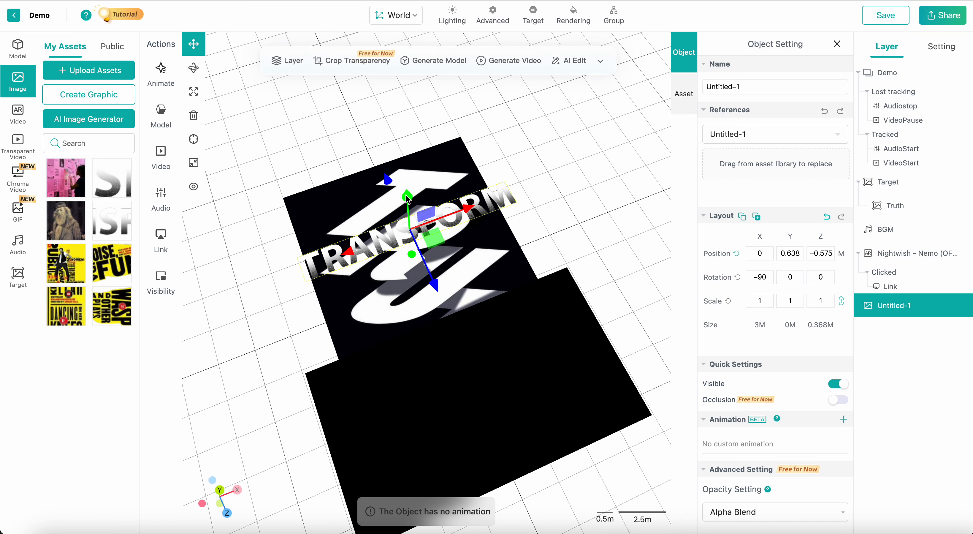
Scale the TRANSFORM image to about 1.385, and add a second TRANSFORM image below it scaled to about 1.09
key("r")
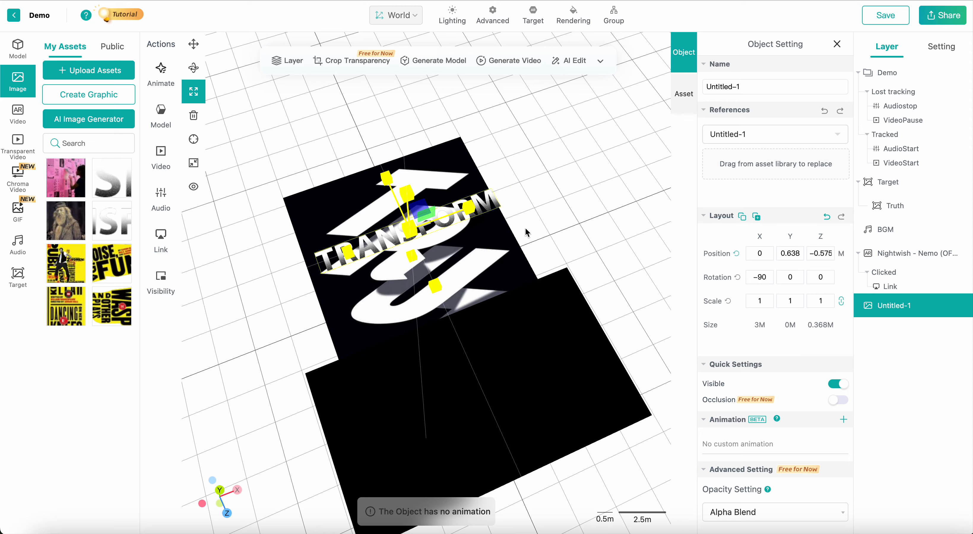
left_click_drag(525, 228, 144, 331)
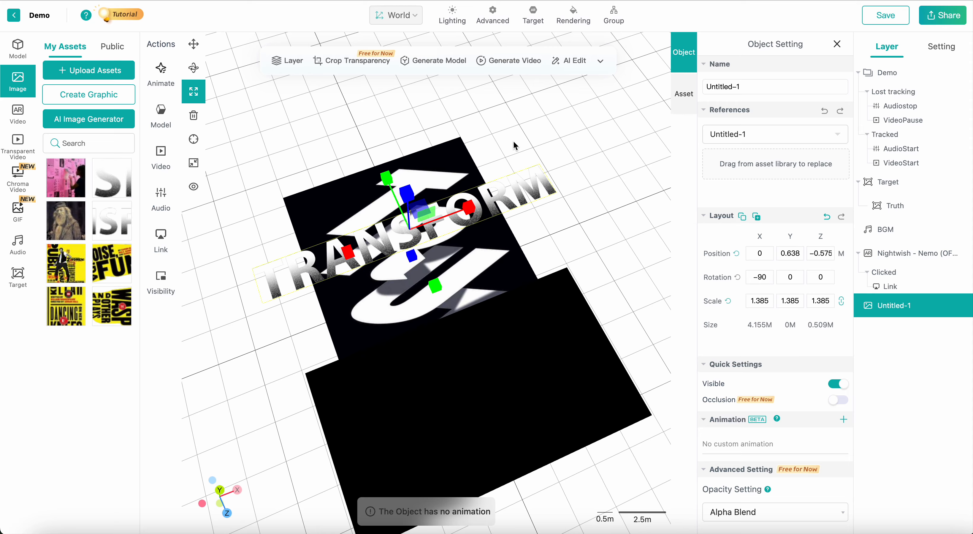
left_click_drag(112, 177, 439, 250)
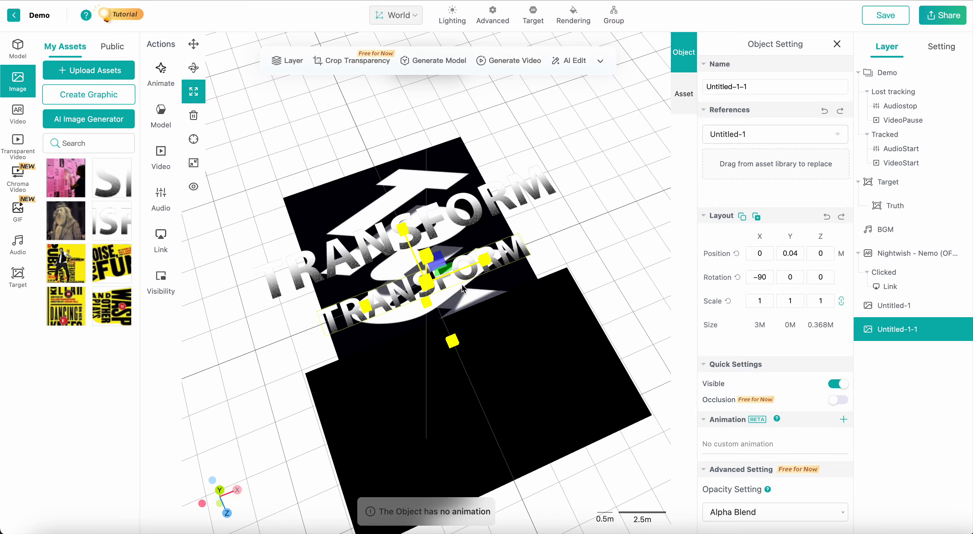
left_click_drag(461, 285, 485, 276)
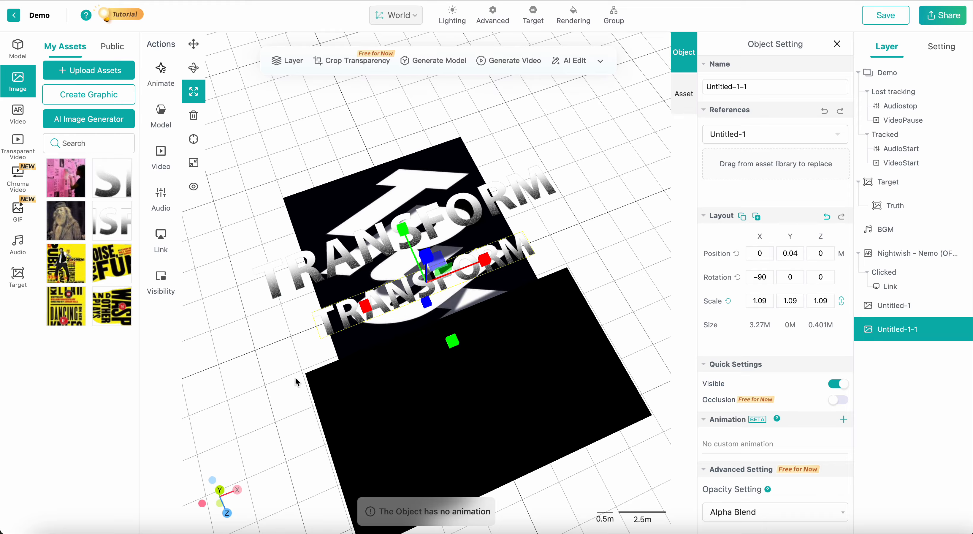
Tilt the larger TRANSFORM image up from the target to an X rotation of about -27
left_click_drag(295, 377, 340, 345)
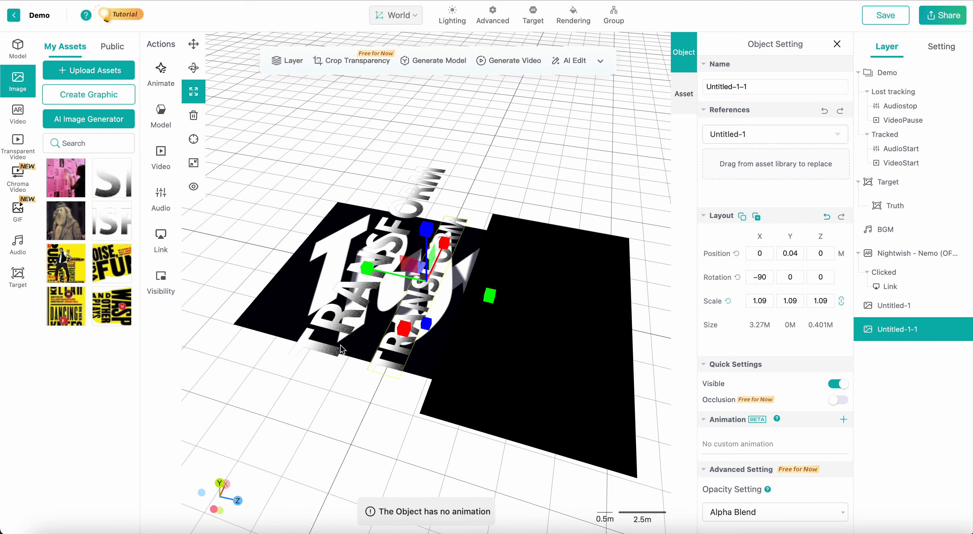
left_click(418, 192)
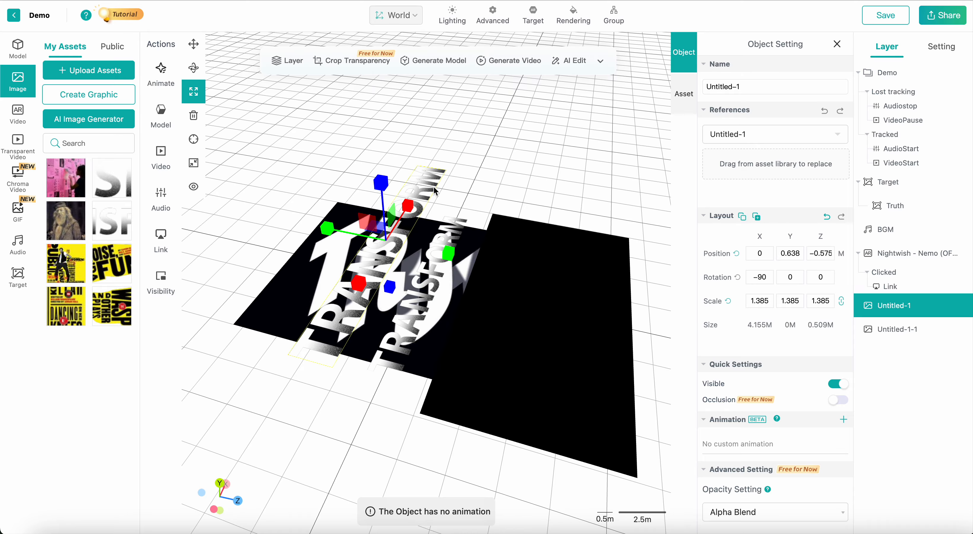
key("e")
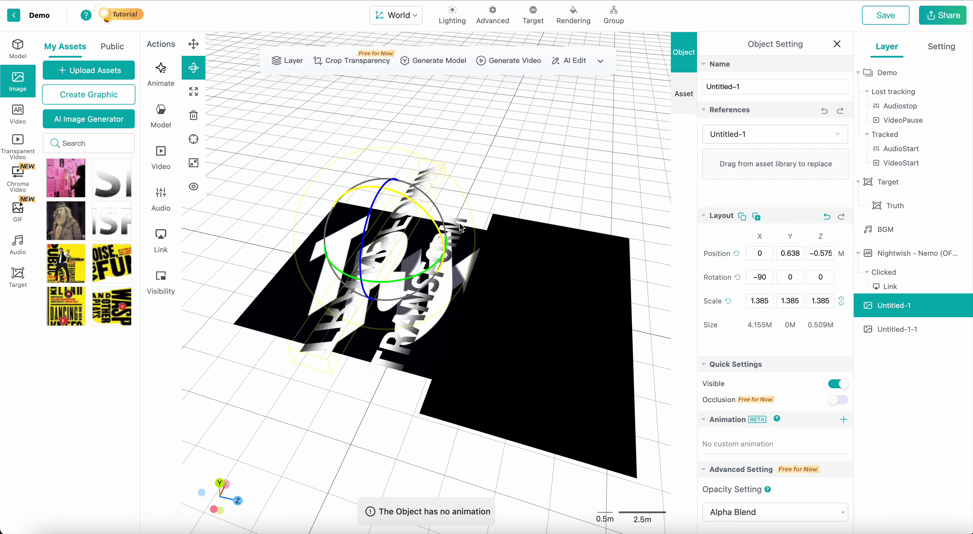
left_click_drag(461, 227, 458, 236)
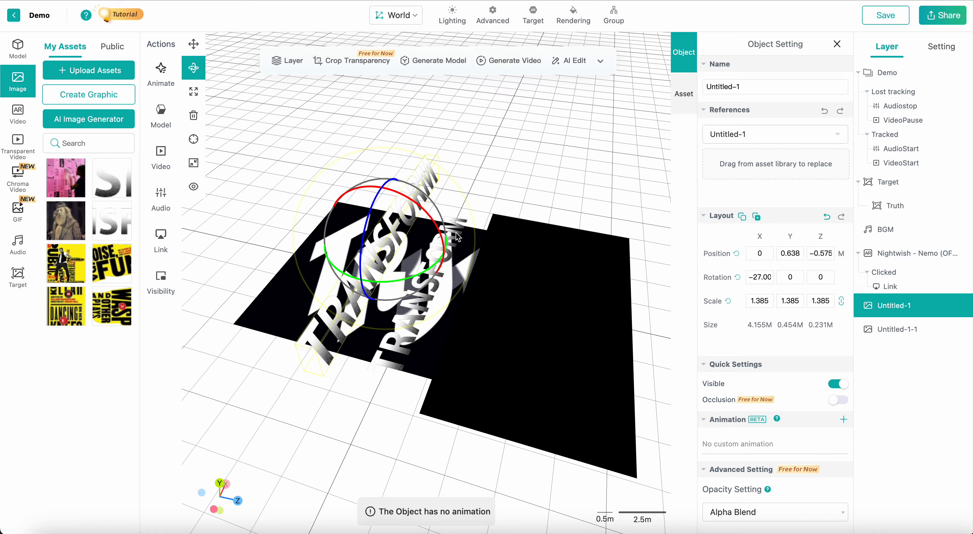
key("w")
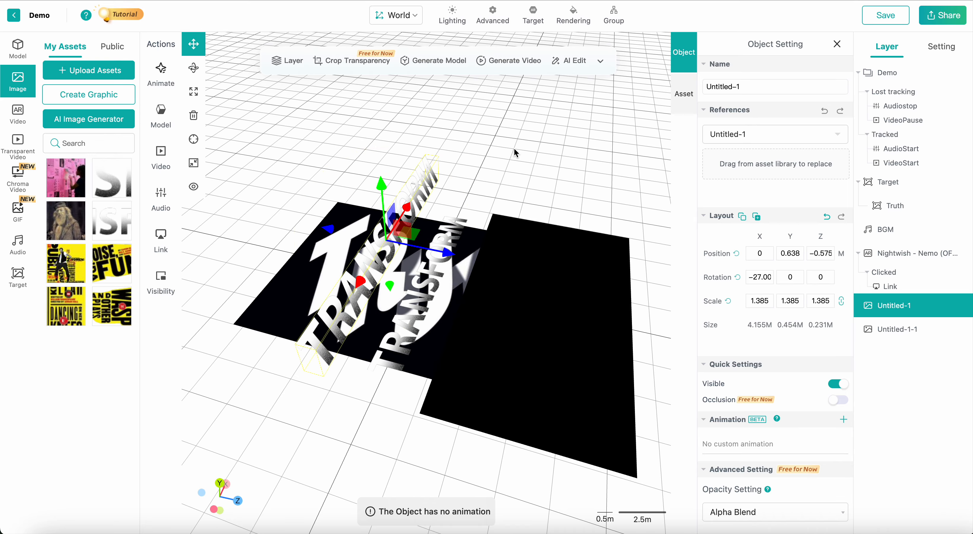
Tilt the smaller TRANSFORM image up from the target to an X rotation of about -39.47
left_click(397, 347)
key("e")
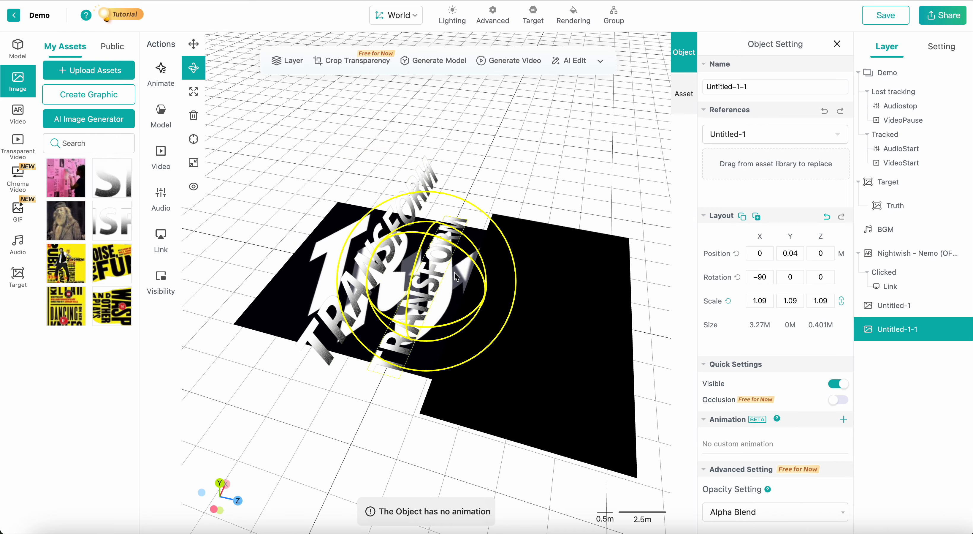
left_click_drag(478, 261, 491, 263)
left_click_drag(533, 170, 367, 277)
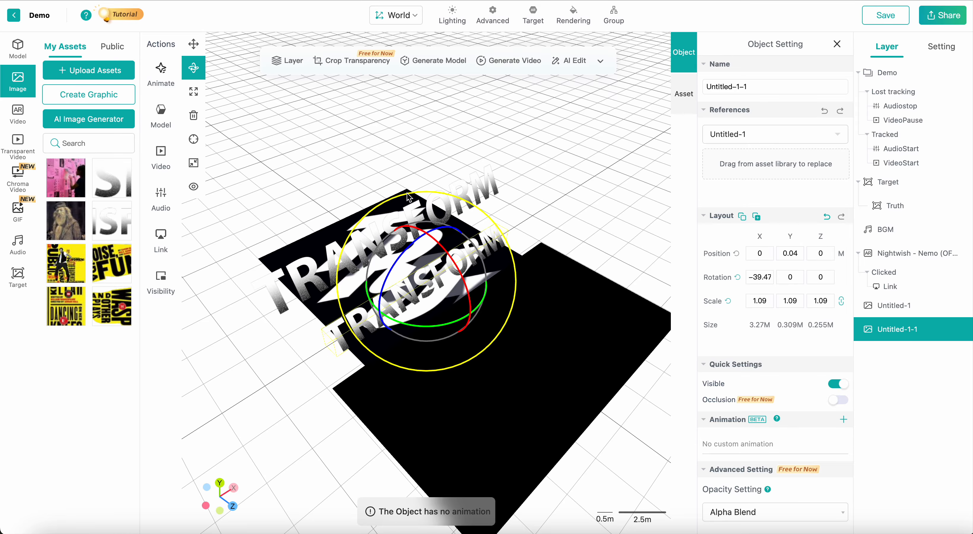
left_click(162, 75)
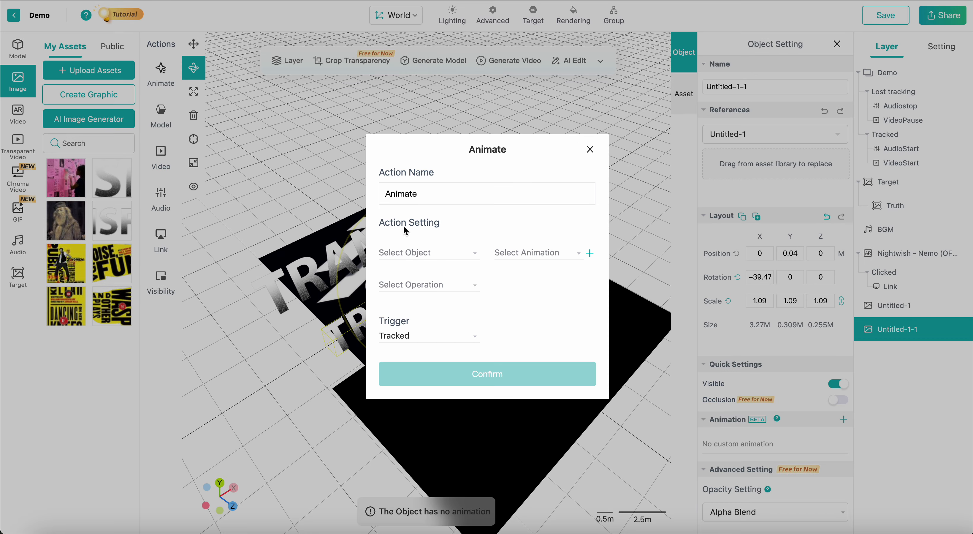
left_click(427, 195)
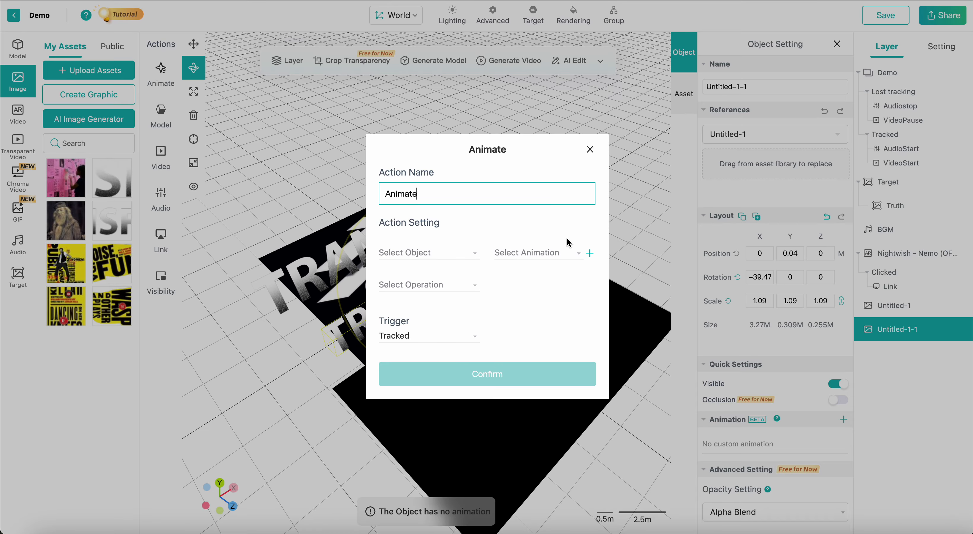
left_click(591, 151)
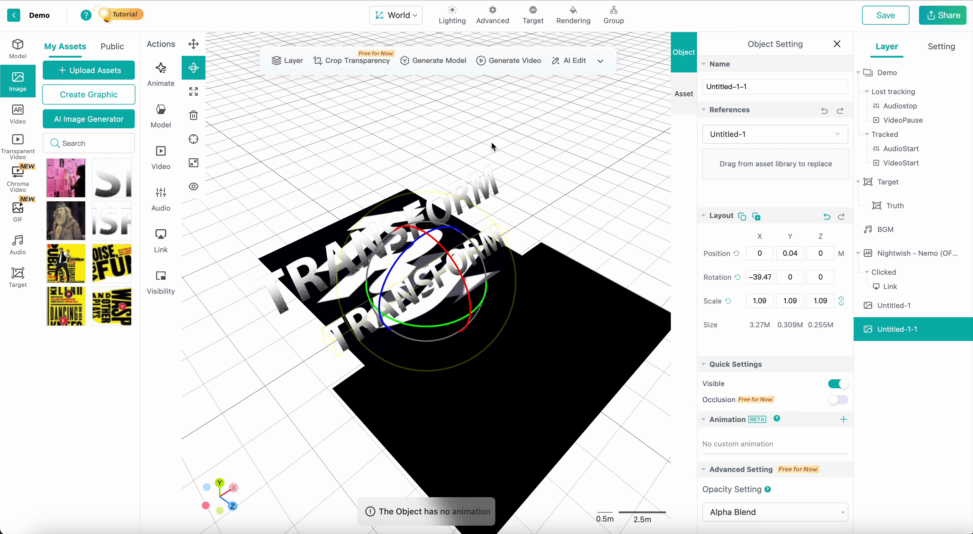
Start a new Enter animation with Zoom In for the larger TRANSFORM image, and set its duration to 5 seconds
key("w")
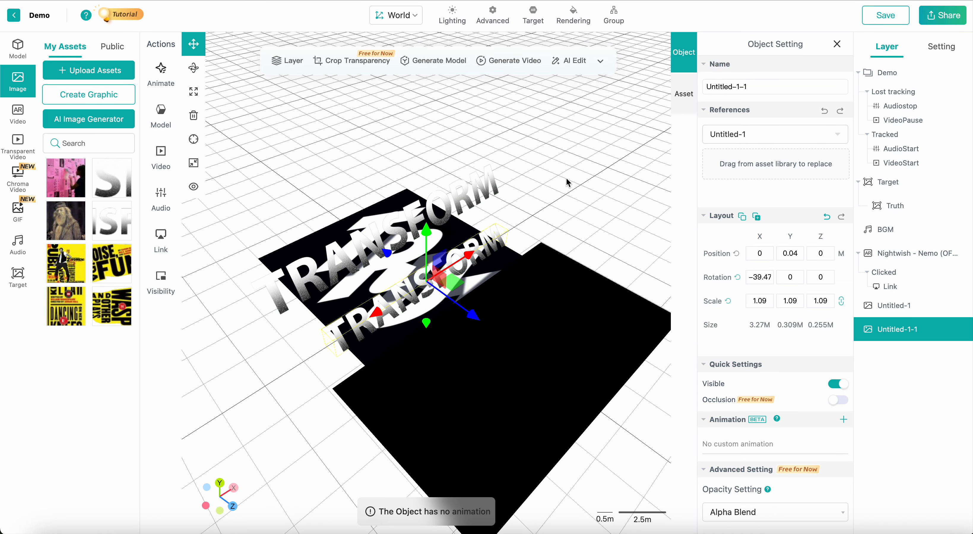
left_click(487, 195)
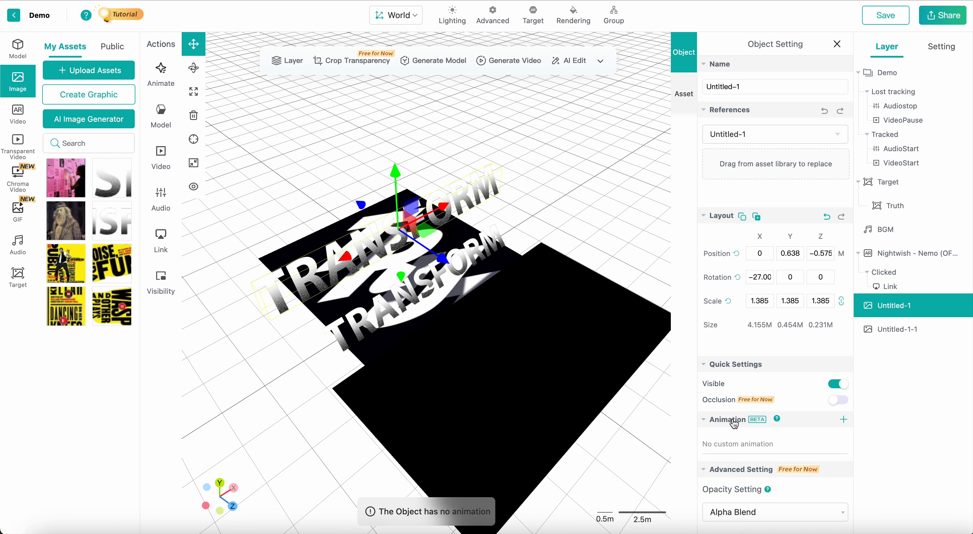
left_click(844, 419)
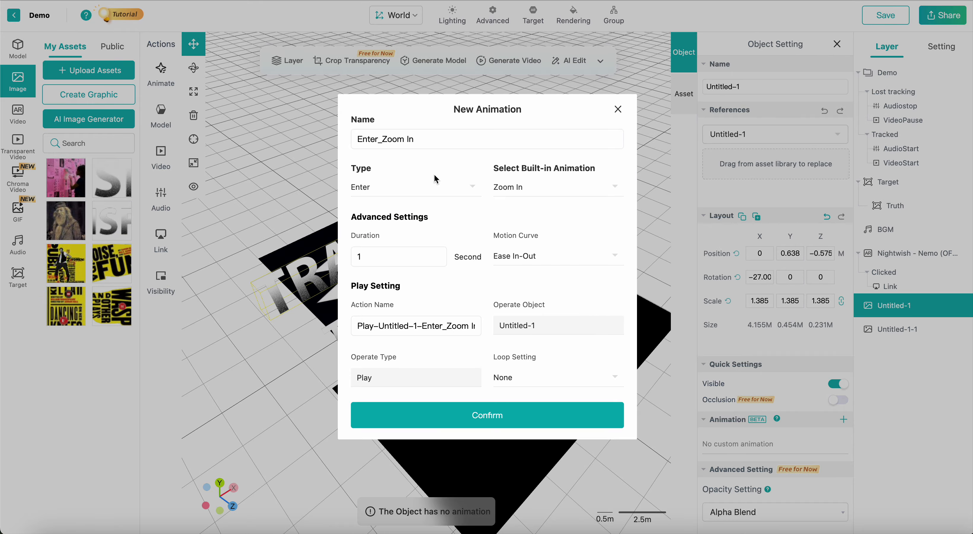
left_click_drag(420, 138, 343, 145)
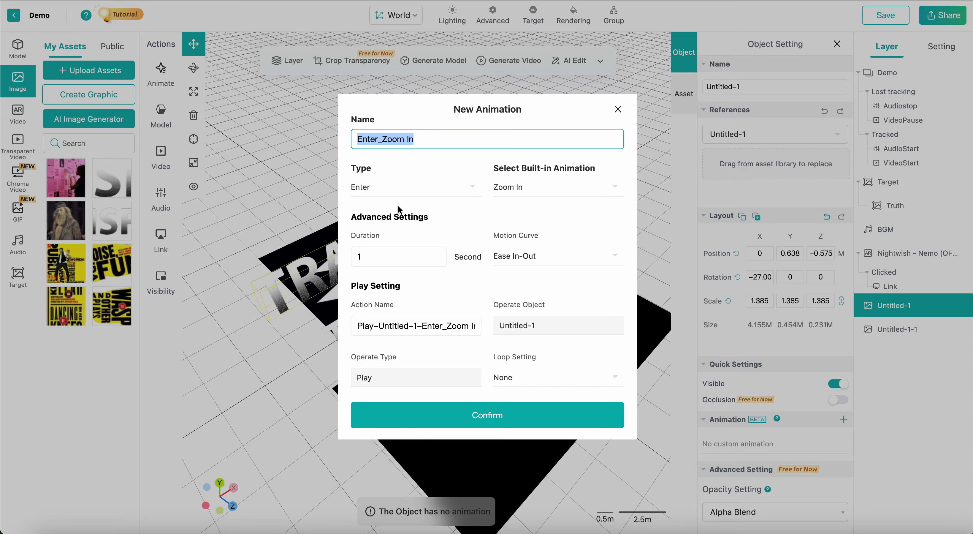
left_click_drag(397, 264, 328, 262)
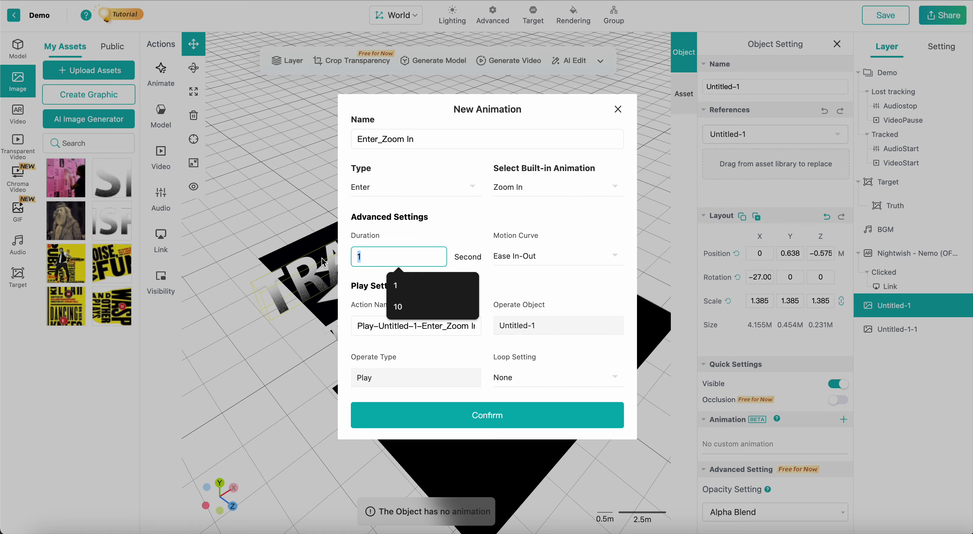
type("5")
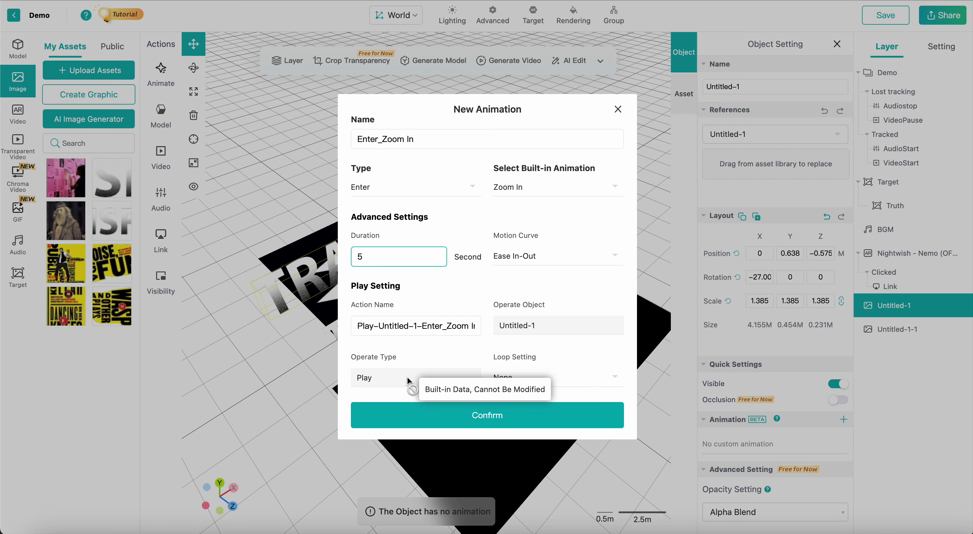
Set the Zoom In animation's loop setting to Count, check its Tracked trigger, and create the animation
left_click(570, 382)
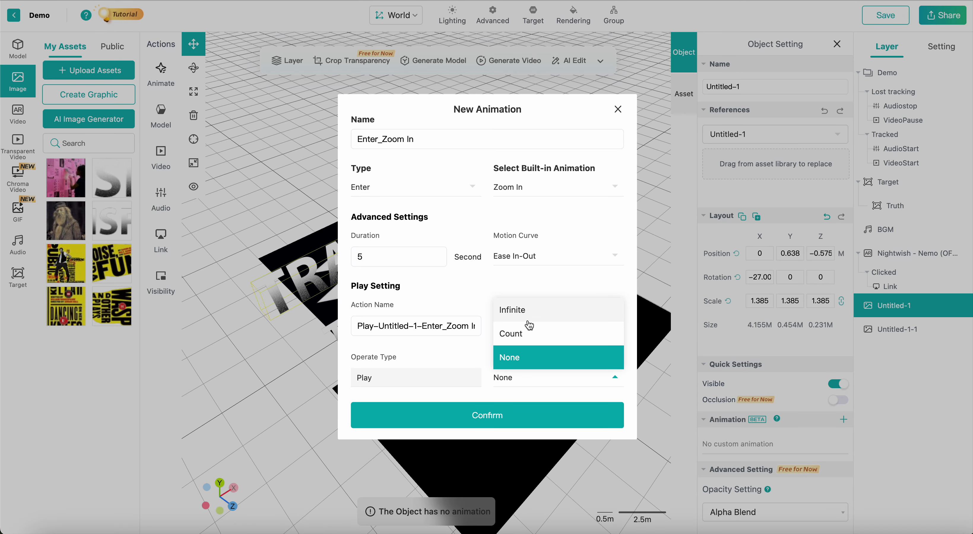
left_click(527, 339)
scroll(470, 374, "down", 3)
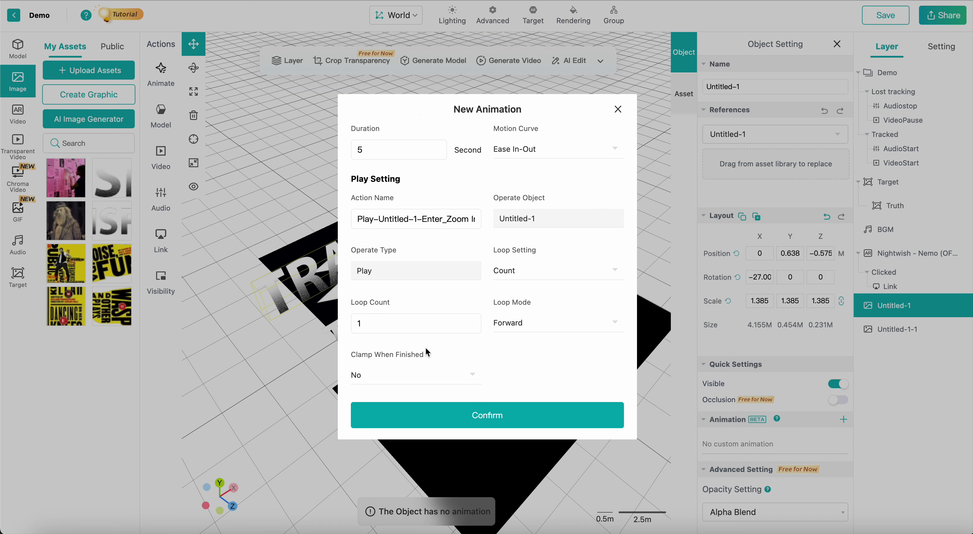
scroll(407, 357, "down", 2)
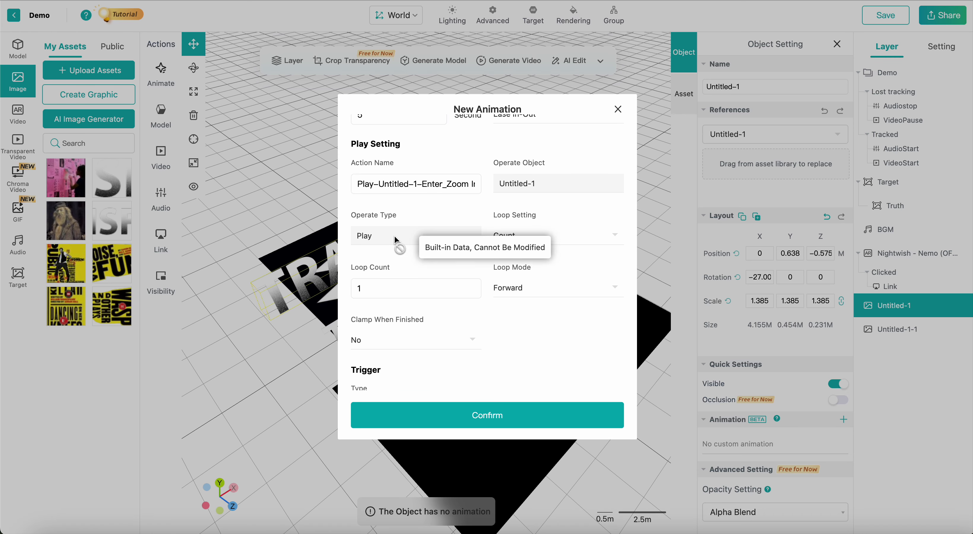
scroll(395, 236, "down", 2)
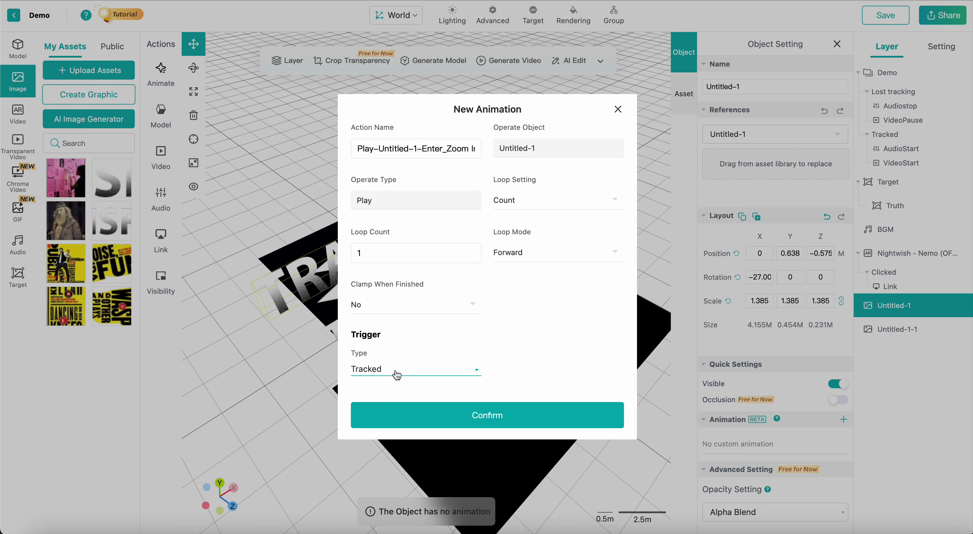
scroll(442, 292, "up", 10)
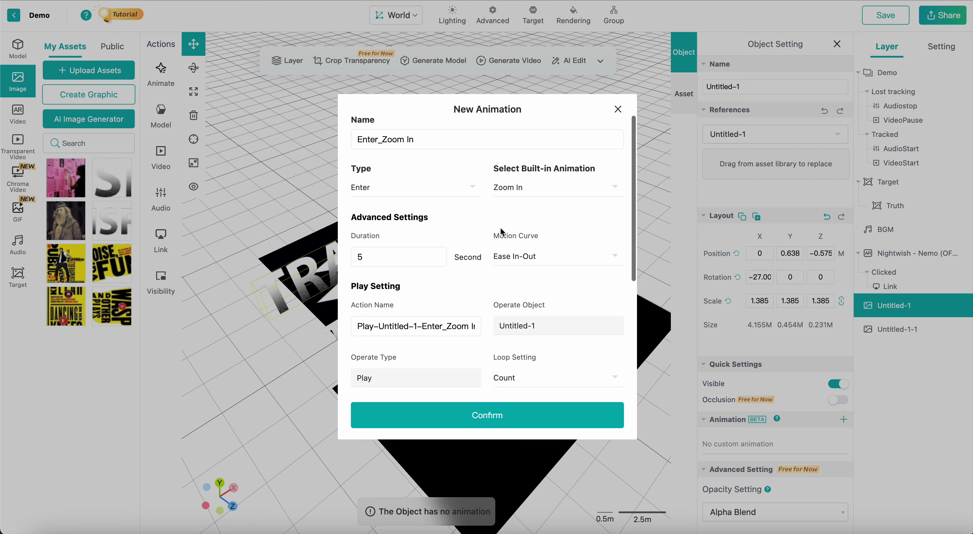
left_click(499, 420)
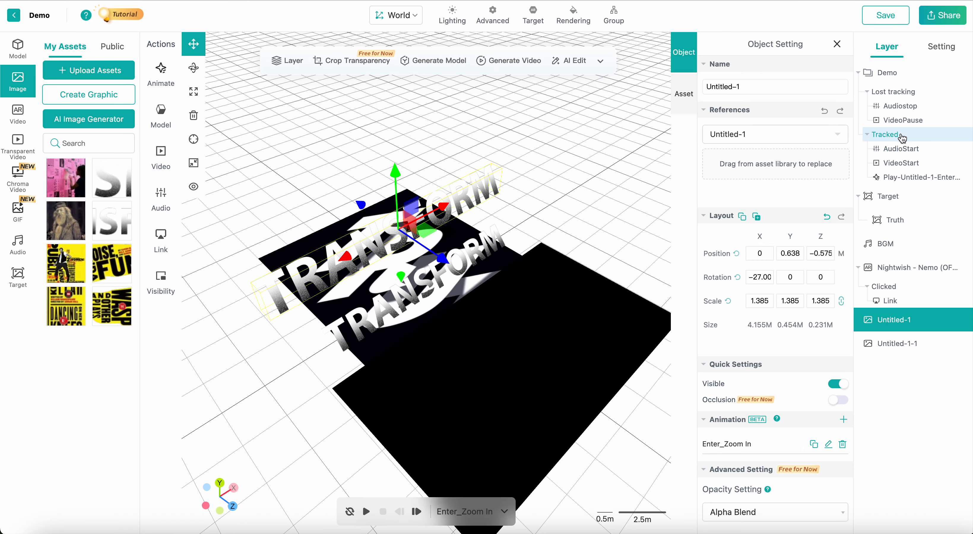
Review the settings of the Zoom In play action in the Tracked group without changing them
left_click(914, 178)
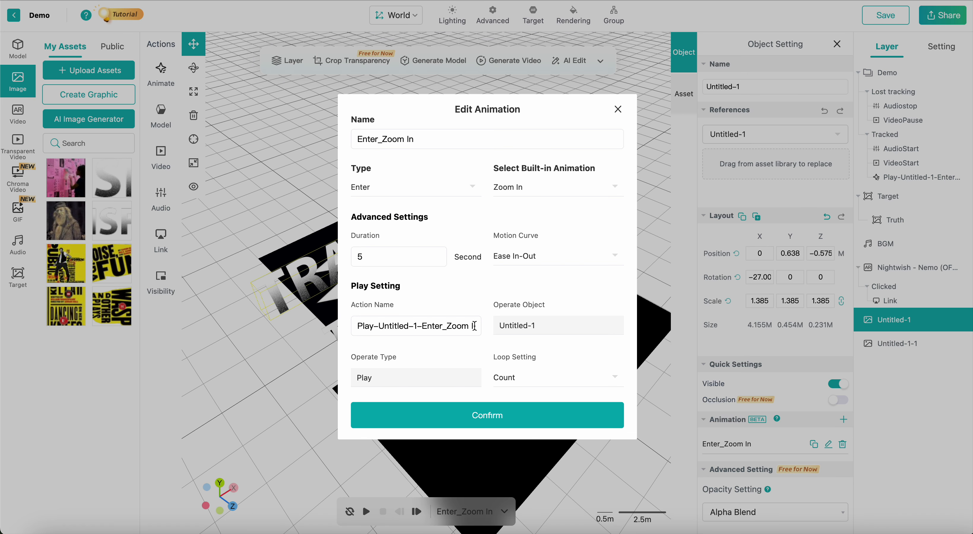
scroll(474, 326, "down", 5)
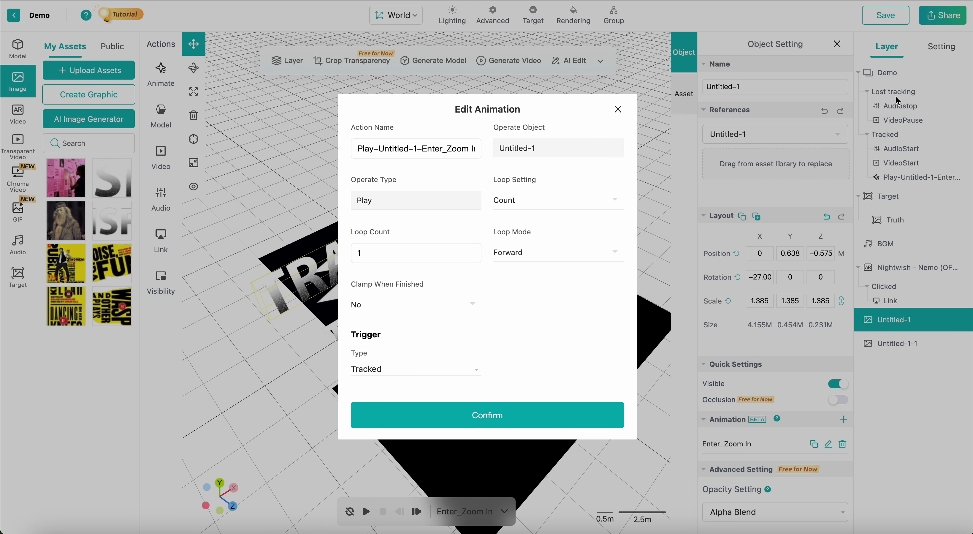
left_click(618, 109)
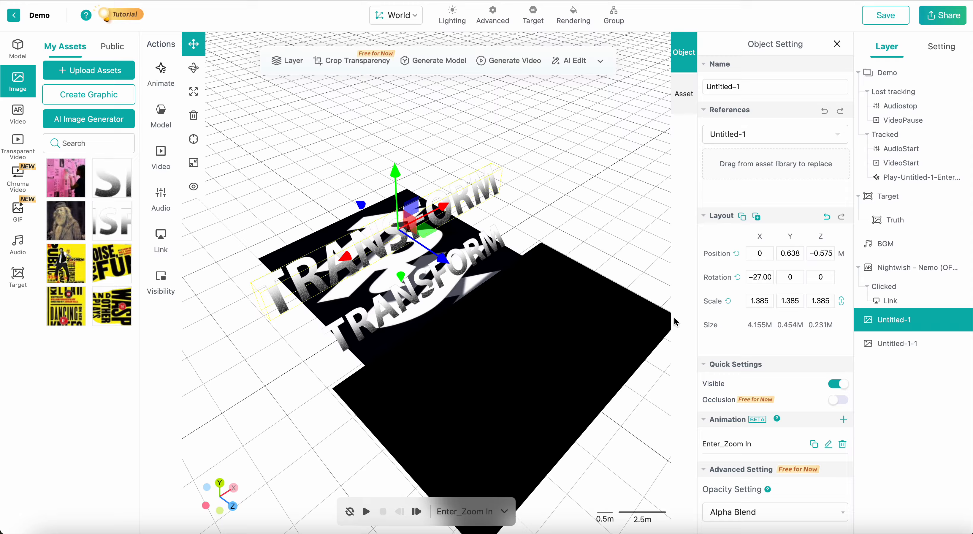
Start a new Exit animation with the Fade Out effect for the larger TRANSFORM image
left_click(844, 419)
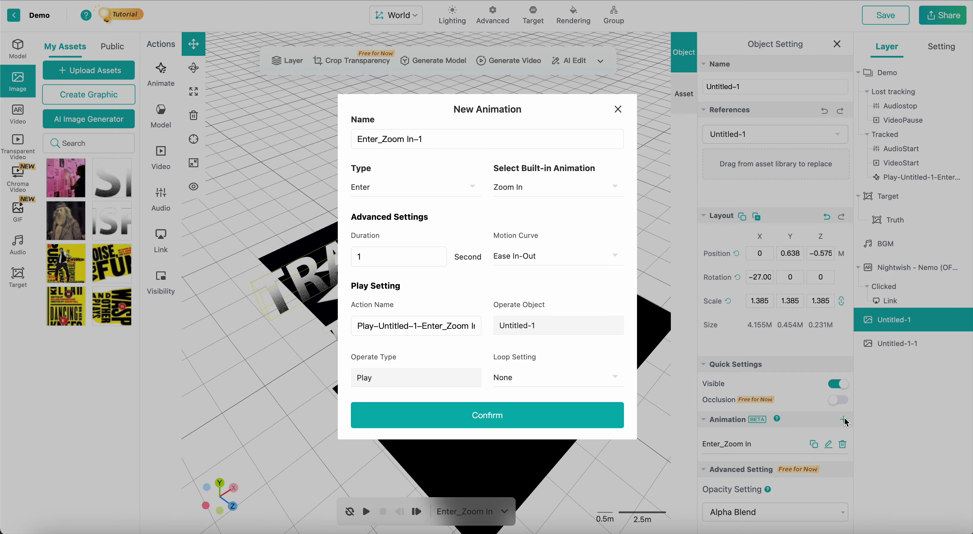
left_click(427, 191)
left_click(428, 228)
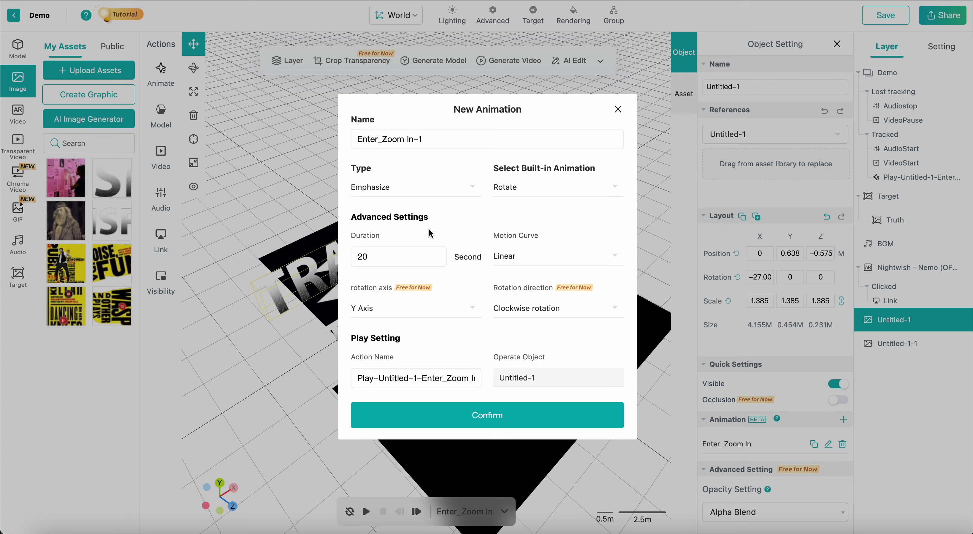
left_click(463, 190)
left_click(410, 256)
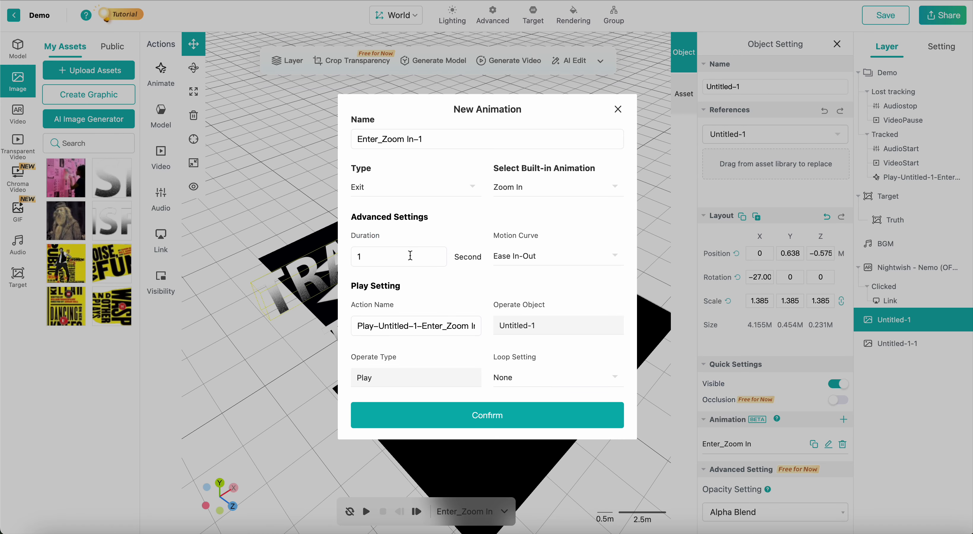
left_click(535, 188)
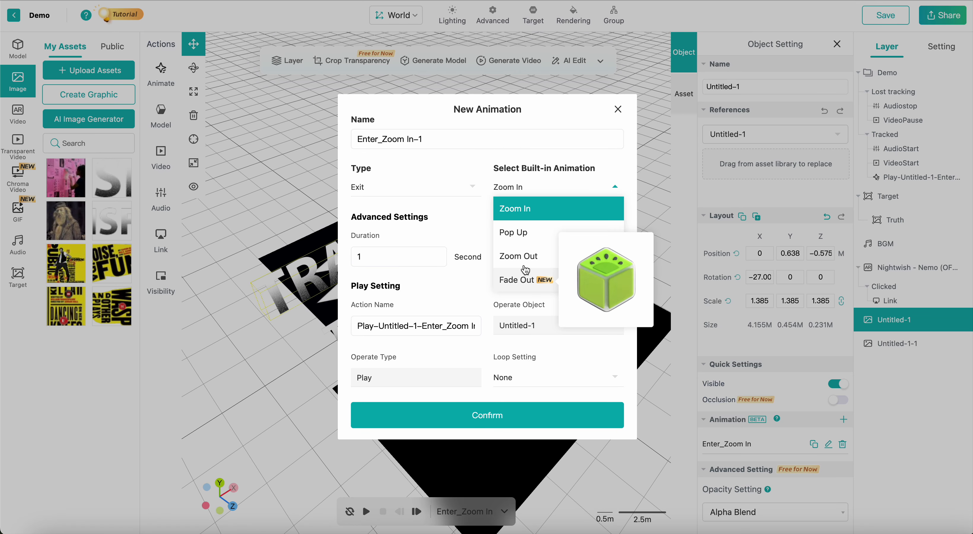
left_click(524, 279)
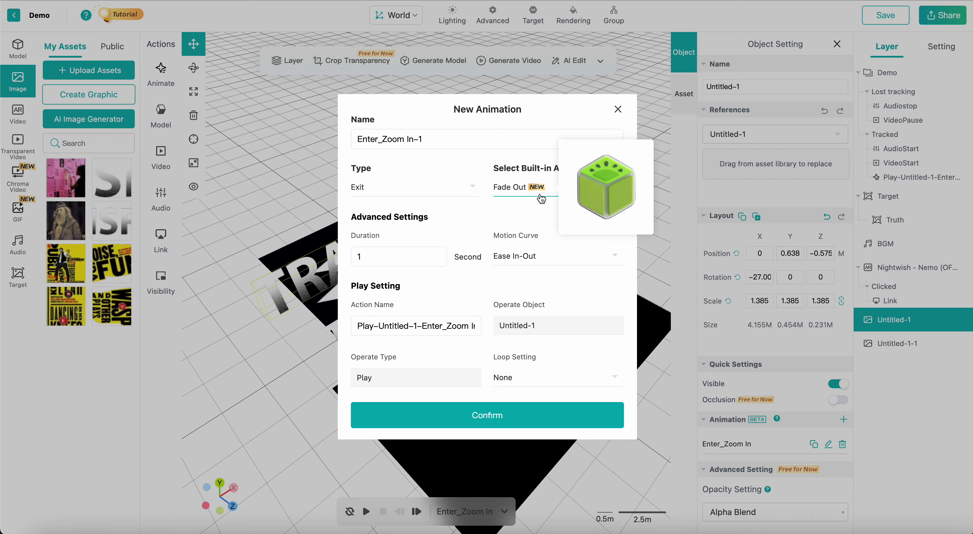
Keep the Fade Out animation's 1-second duration and loop setting of None, and set Clamp When Finished to Yes
left_click_drag(382, 256, 320, 267)
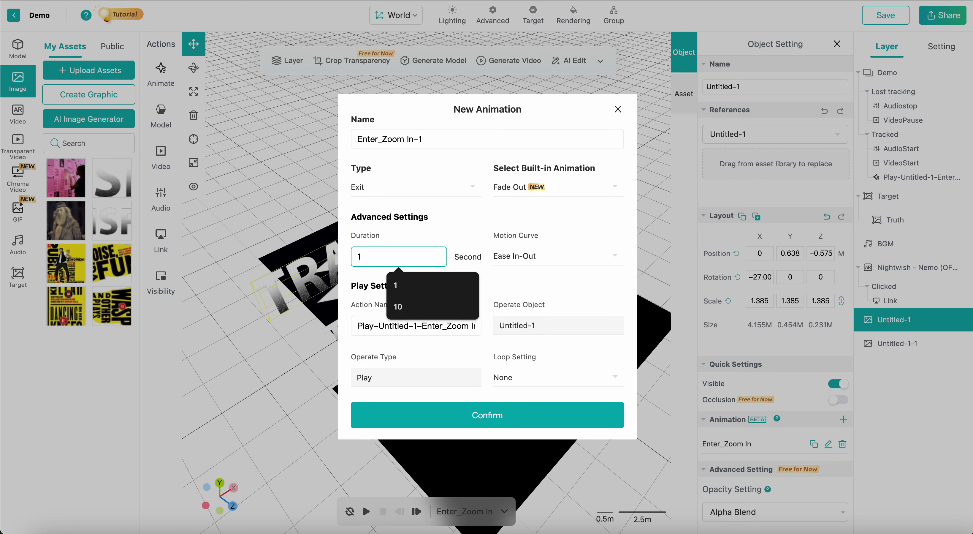
scroll(532, 286, "down", 5)
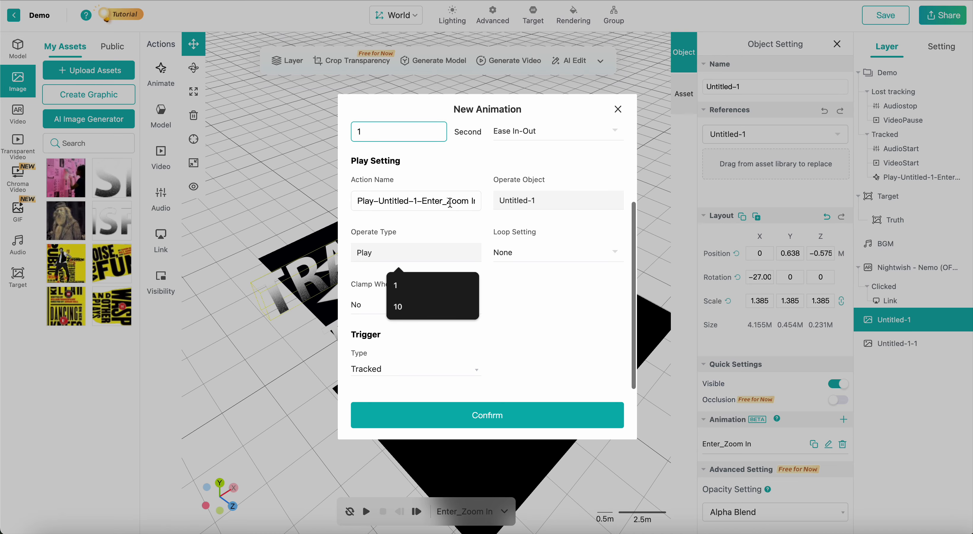
left_click_drag(449, 201, 516, 204)
left_click(524, 280)
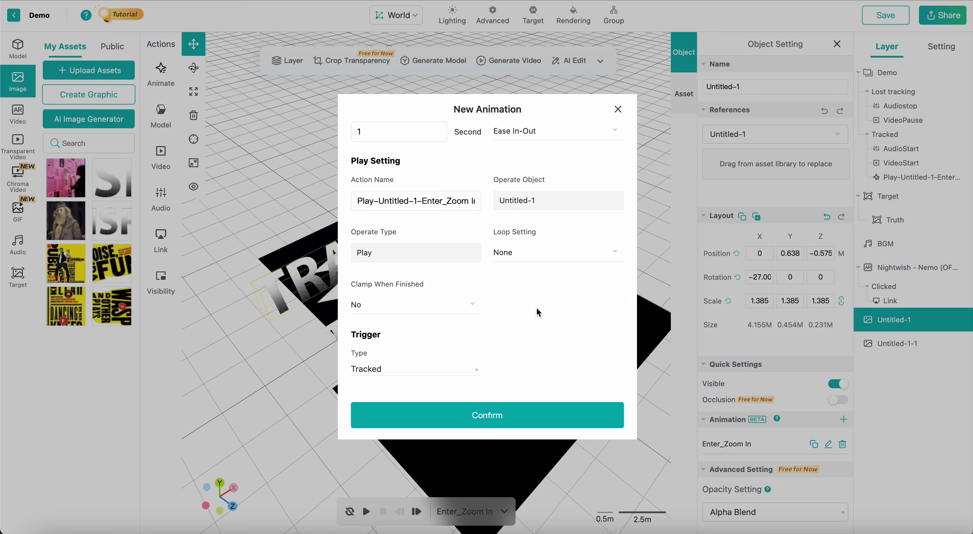
left_click(547, 257)
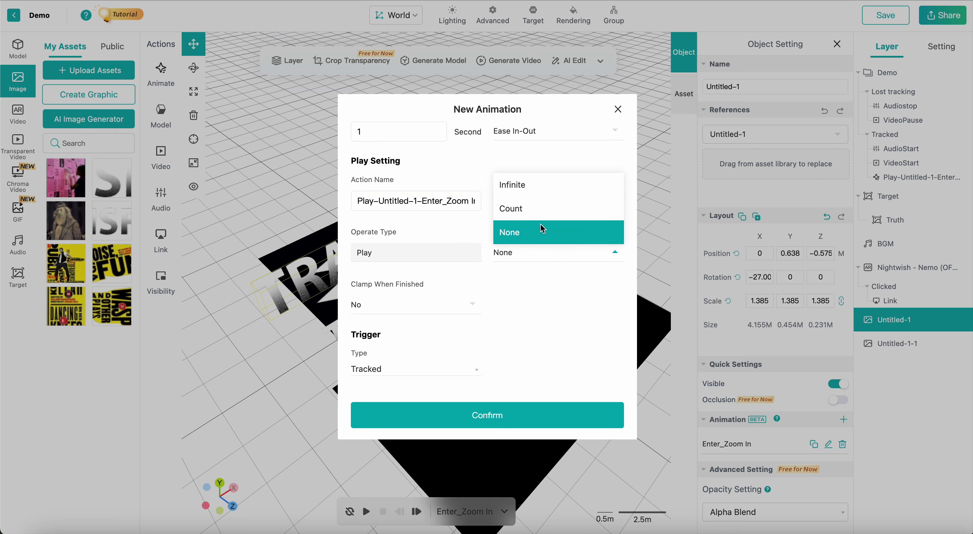
left_click(535, 293)
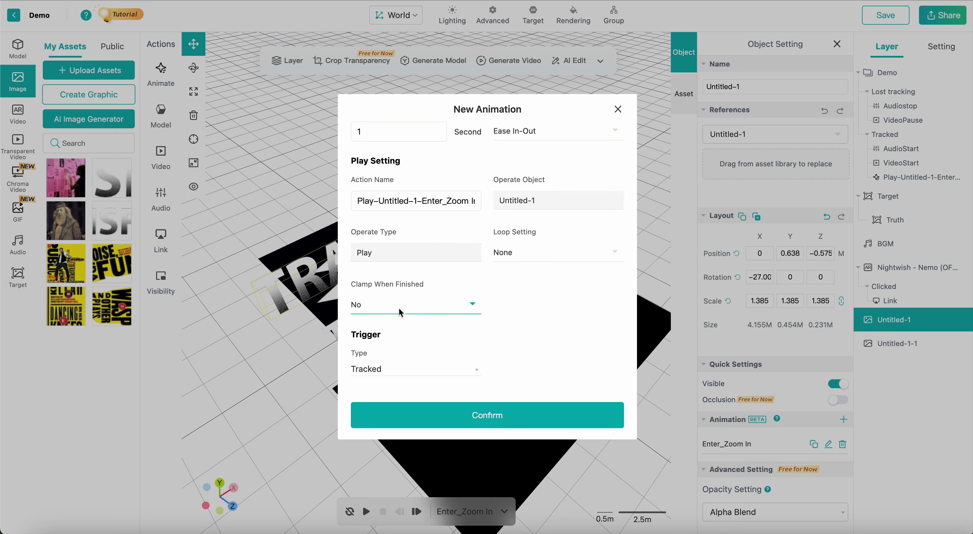
left_click(529, 252)
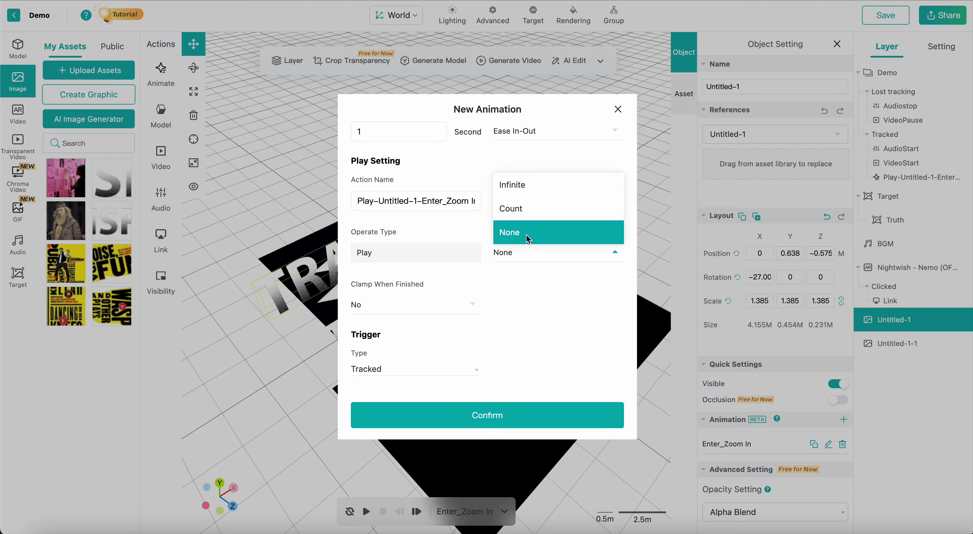
left_click(406, 305)
left_click(405, 290)
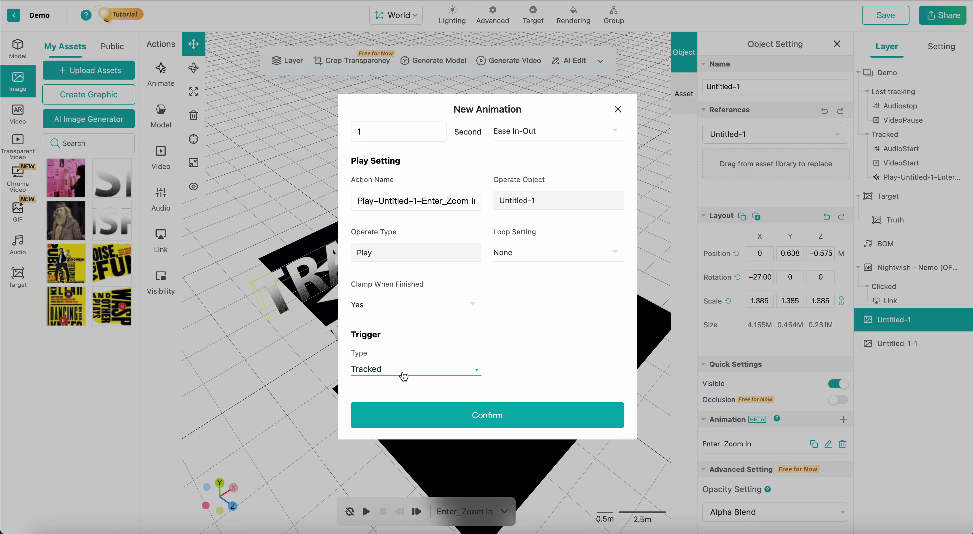
Set the Fade Out animation's trigger type to Lost Track and create the animation
left_click(434, 369)
left_click(403, 323)
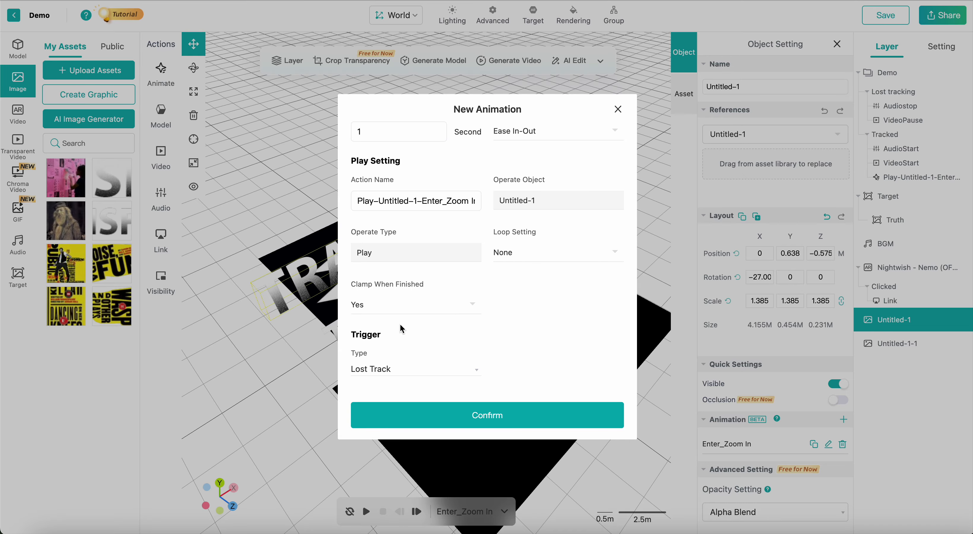
left_click(512, 423)
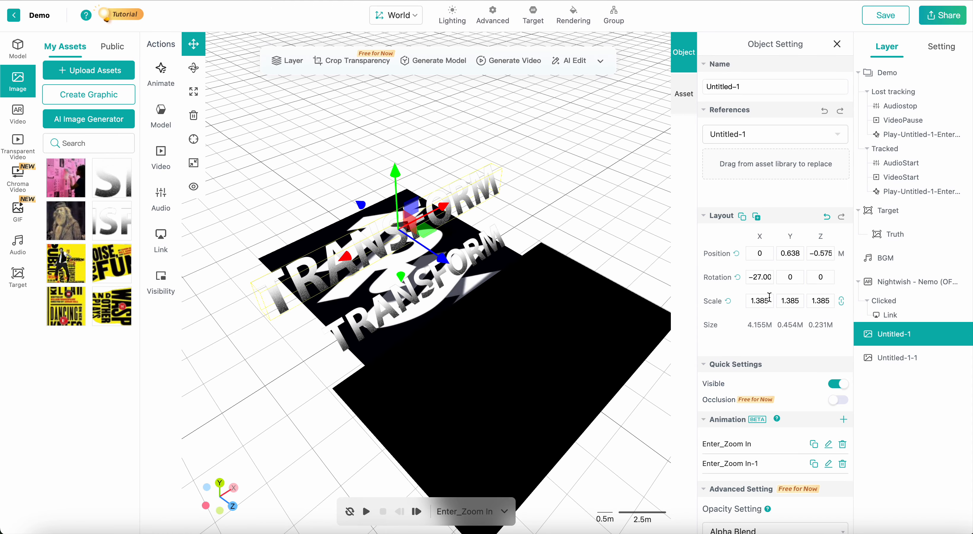
Save the scene and check its Publish & Share details without publishing
left_click(869, 23)
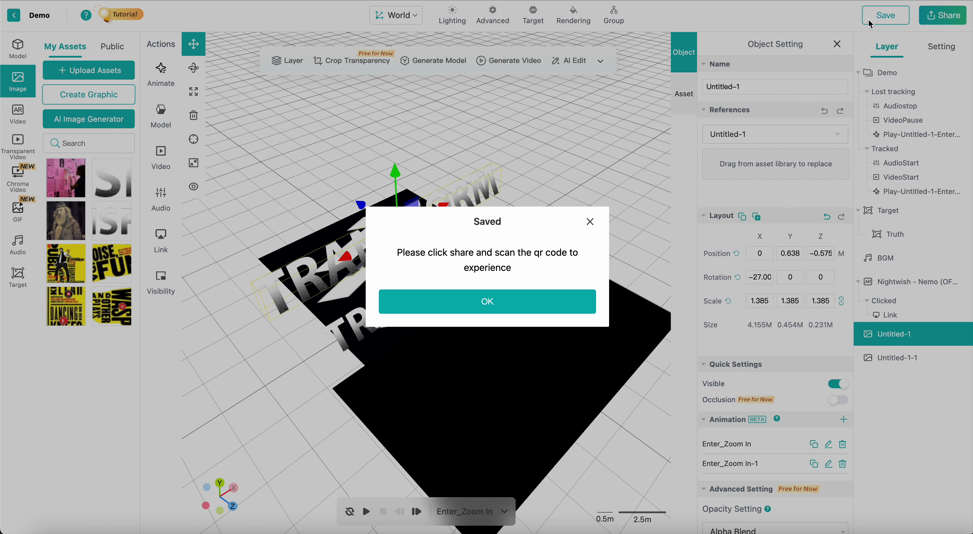
left_click(473, 310)
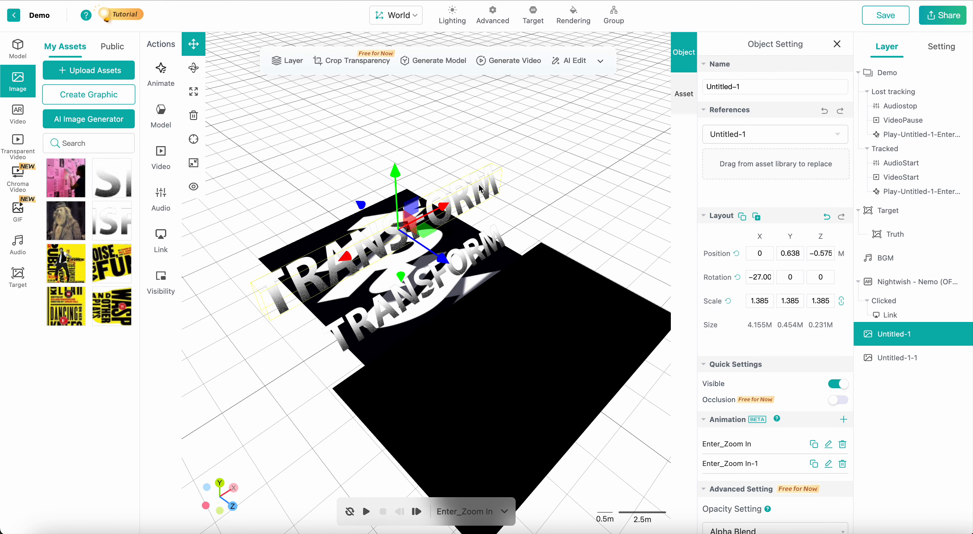
left_click(901, 17)
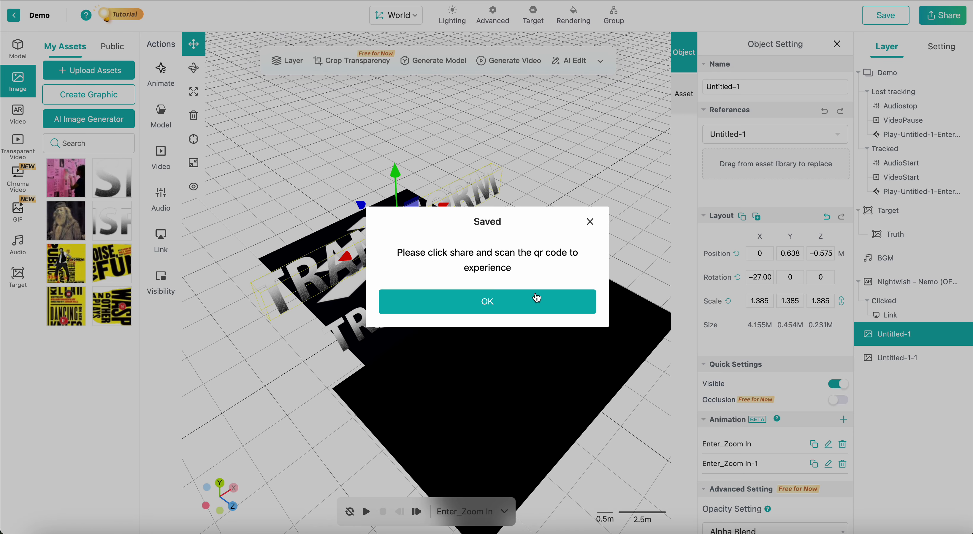
left_click(537, 298)
left_click(940, 16)
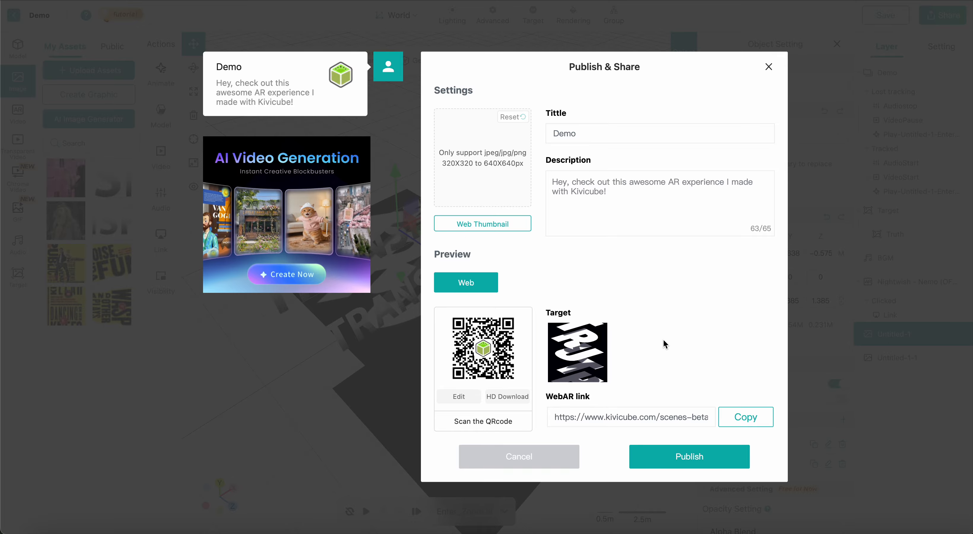
left_click(769, 68)
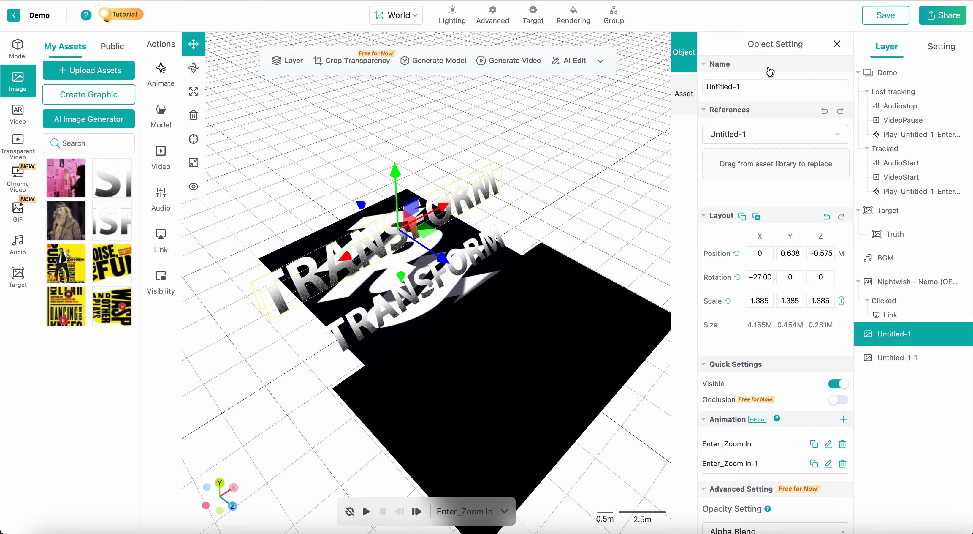
Review the scene's name, experience platform options, description and URL title settings without changing them
left_click(942, 54)
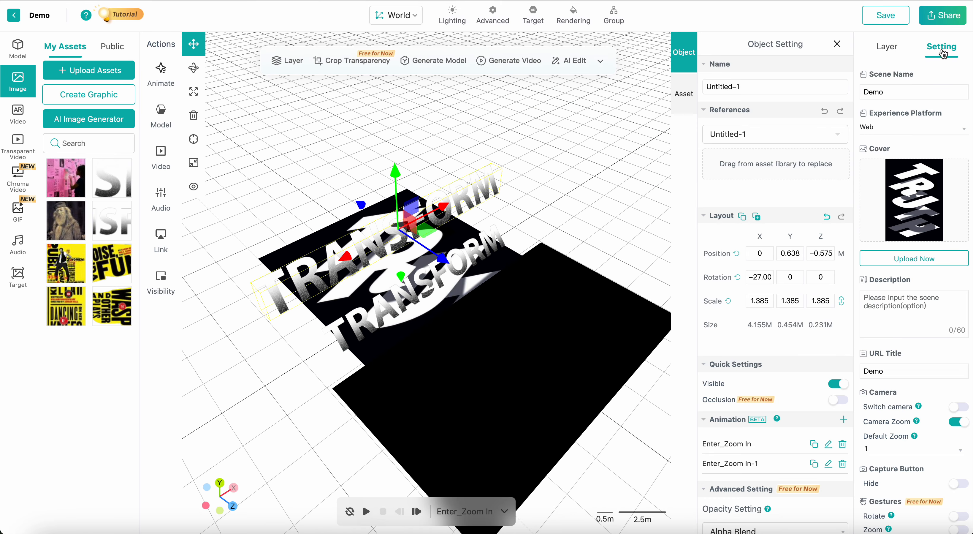
left_click(898, 93)
left_click(894, 132)
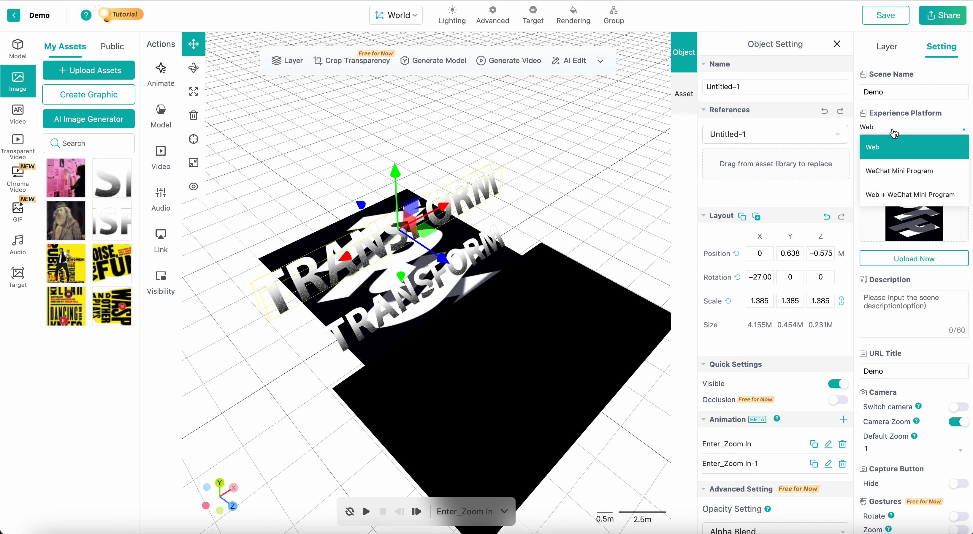
left_click(893, 133)
scroll(910, 192, "down", 5)
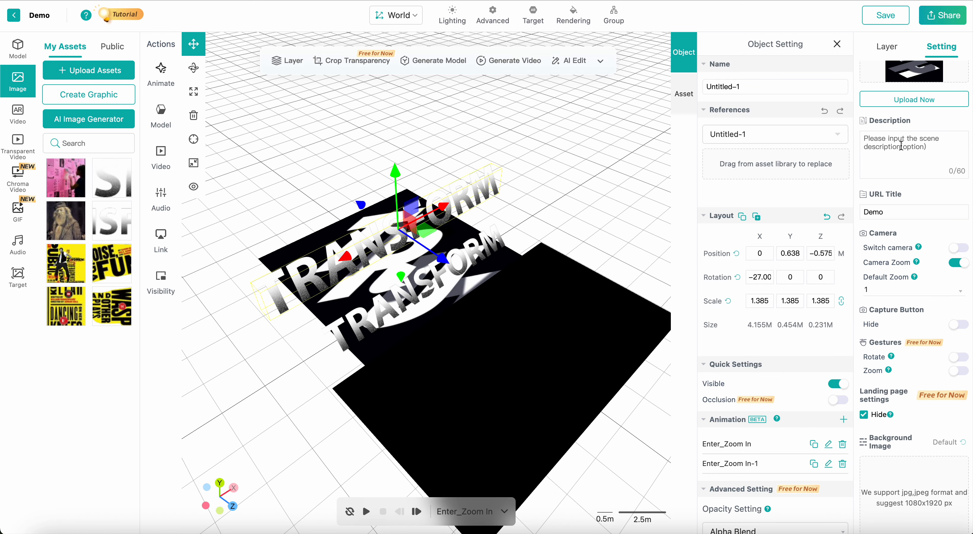
left_click(900, 146)
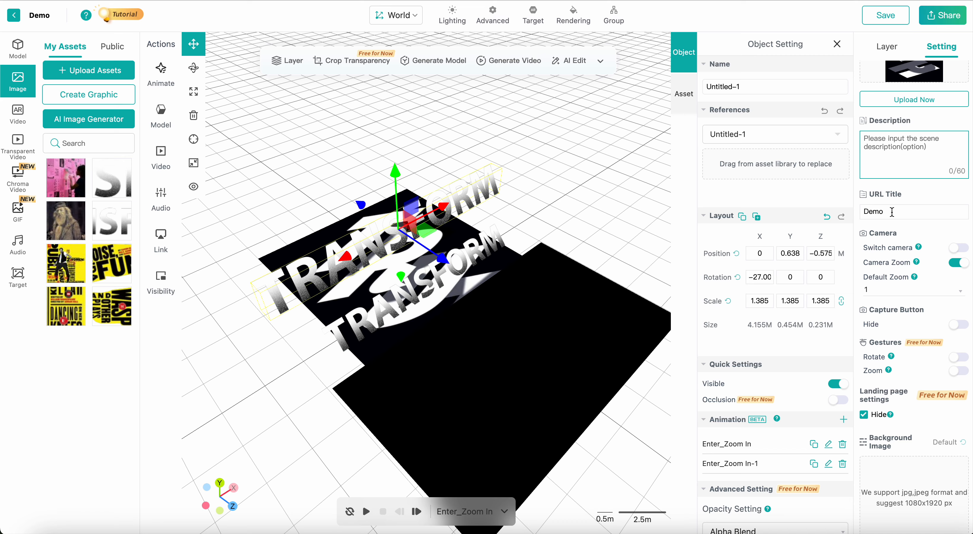
scroll(893, 269, "down", 3)
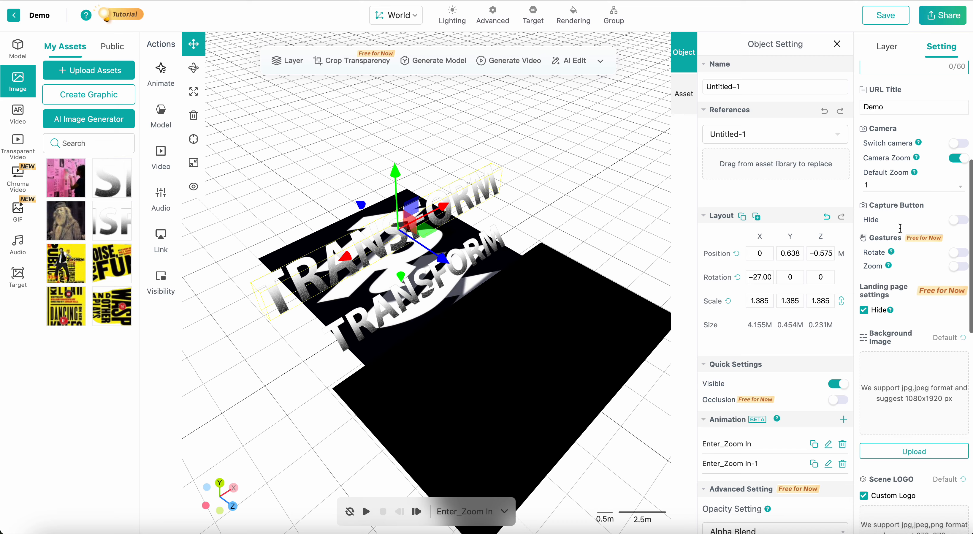
Keep the camera's default zoom at 1 and hide the capture button
left_click(882, 185)
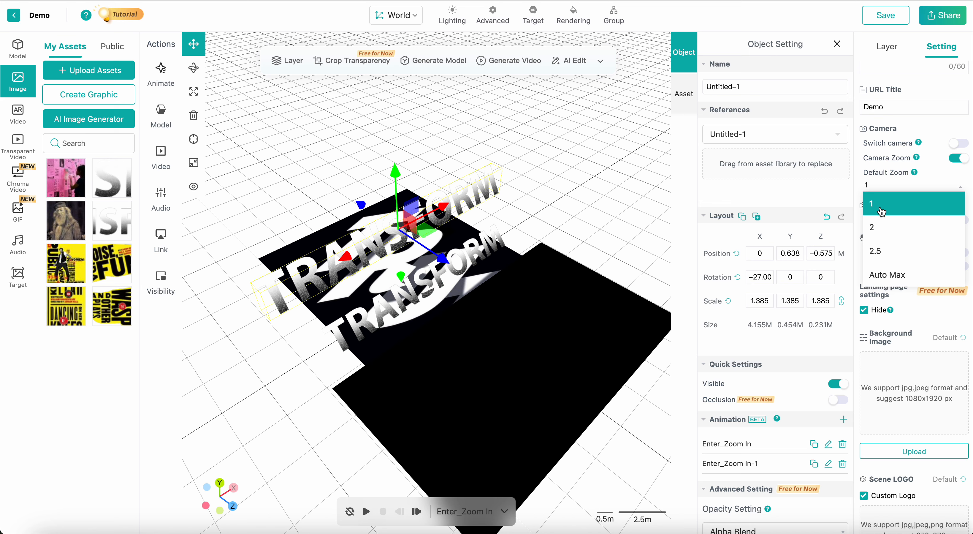
left_click(881, 212)
left_click(890, 187)
left_click(884, 207)
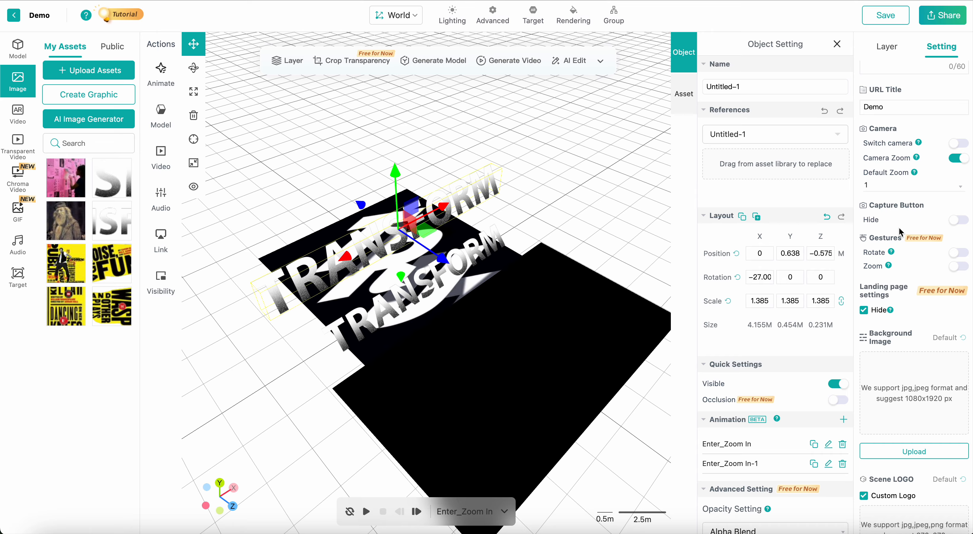
left_click(958, 219)
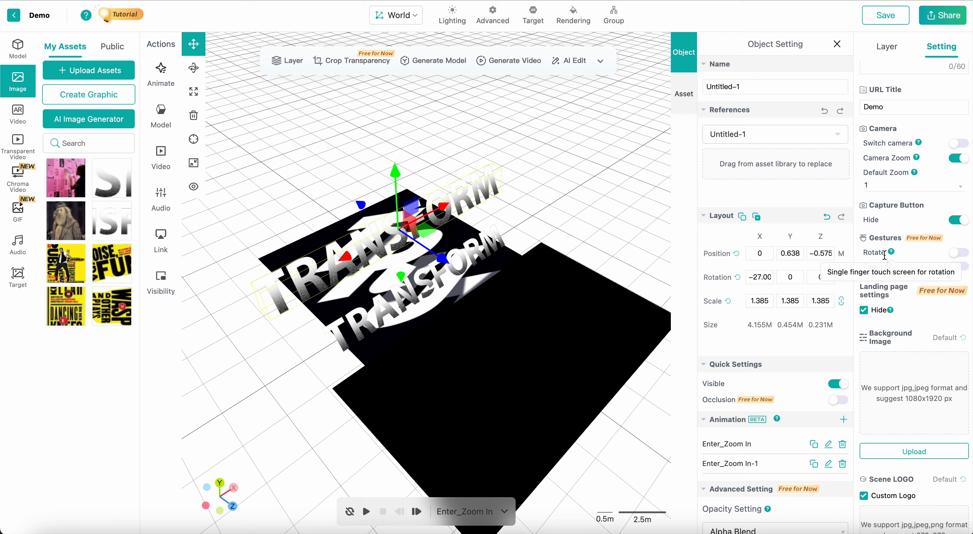
Review the scene's gesture, landing page, logo and start button settings and the Publish & Share details
scroll(903, 304, "down", 2)
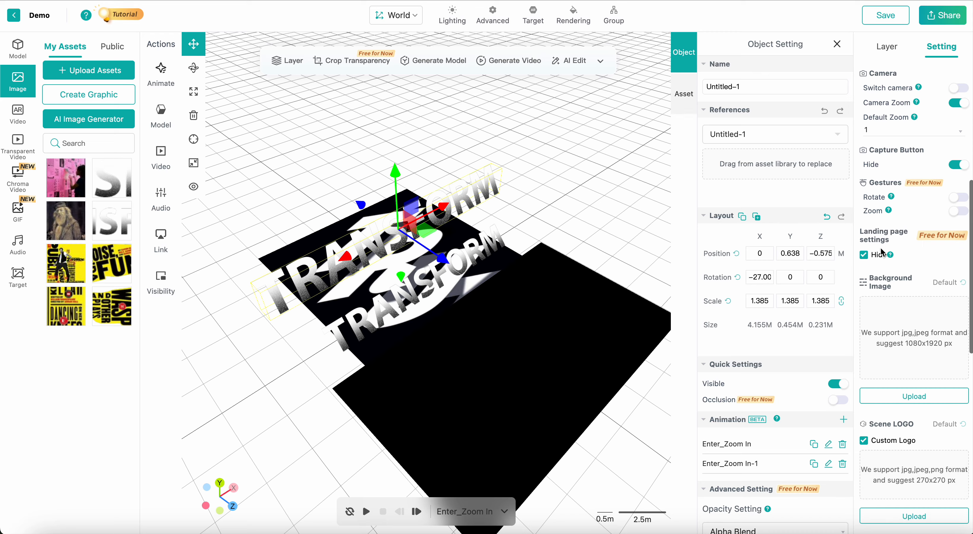
scroll(905, 296, "down", 3)
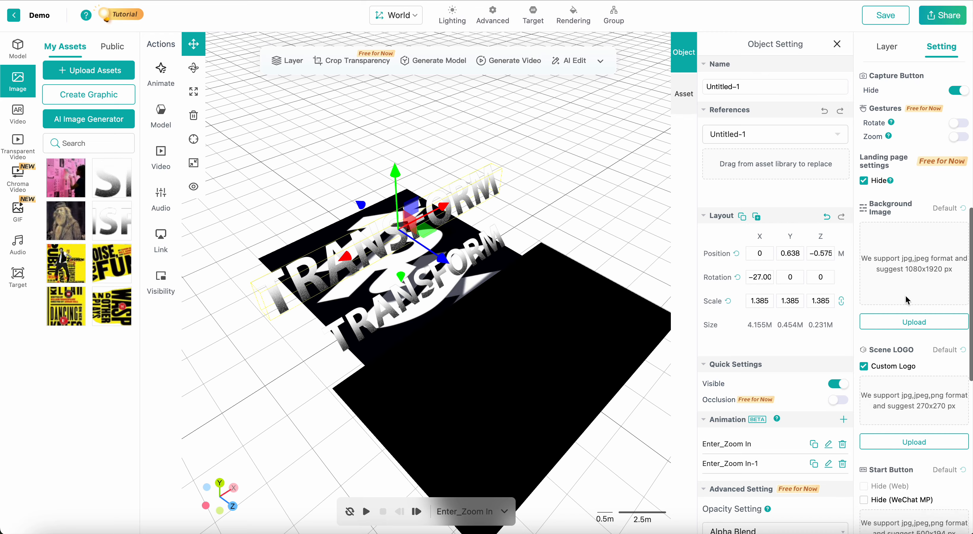
scroll(906, 300, "down", 2)
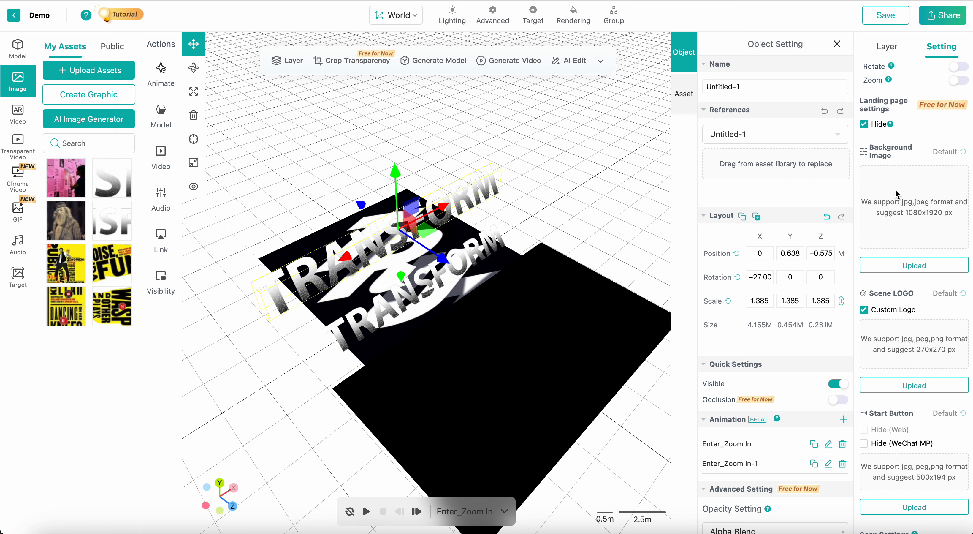
left_click(933, 19)
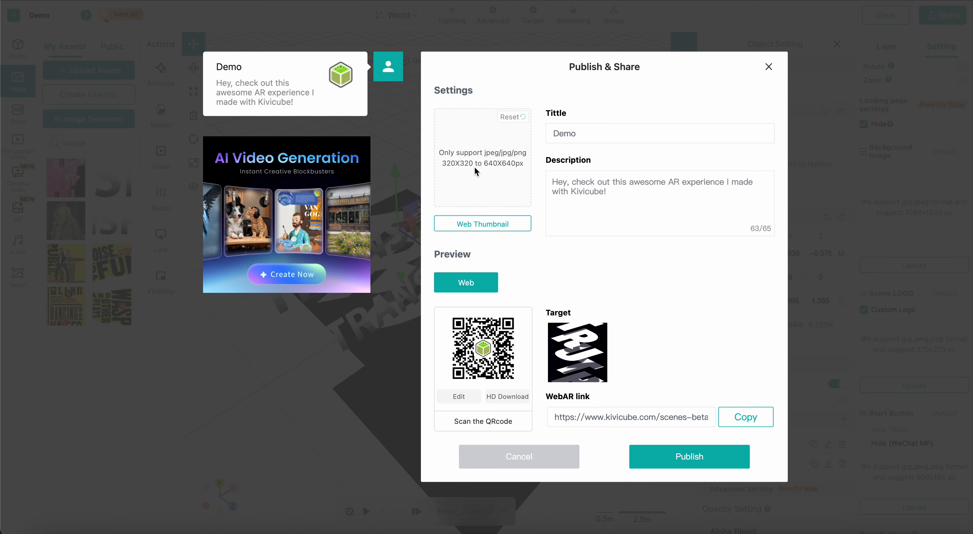
left_click(769, 68)
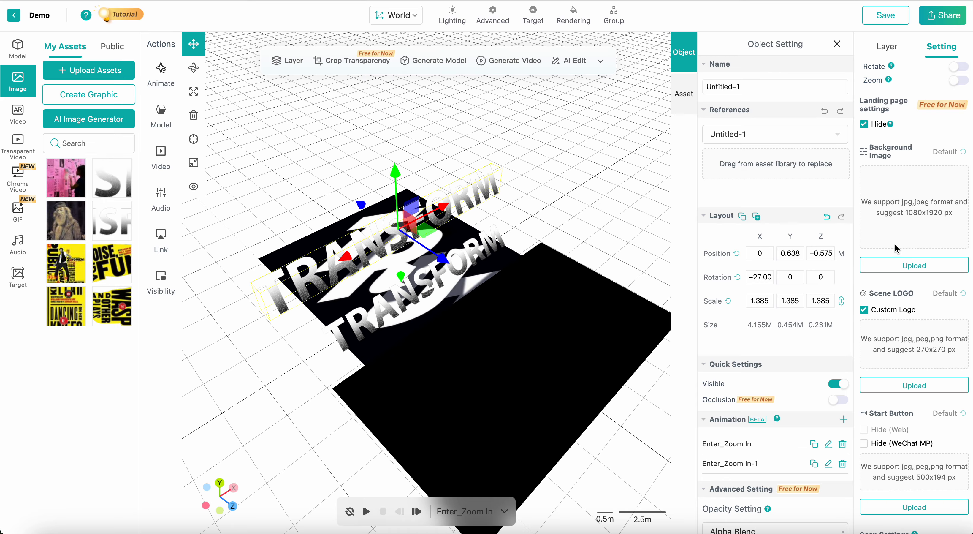
left_click(865, 310)
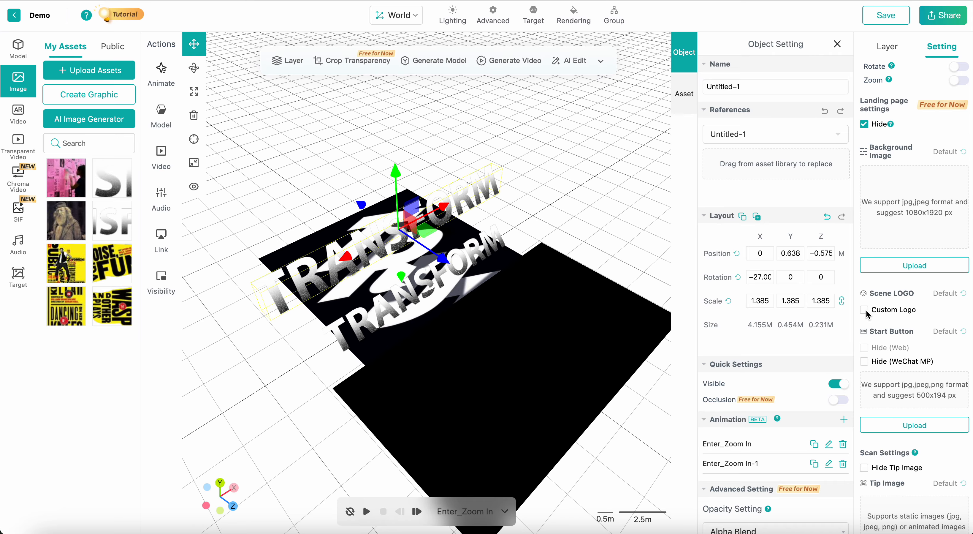
scroll(866, 309, "down", 2)
scroll(865, 309, "down", 2)
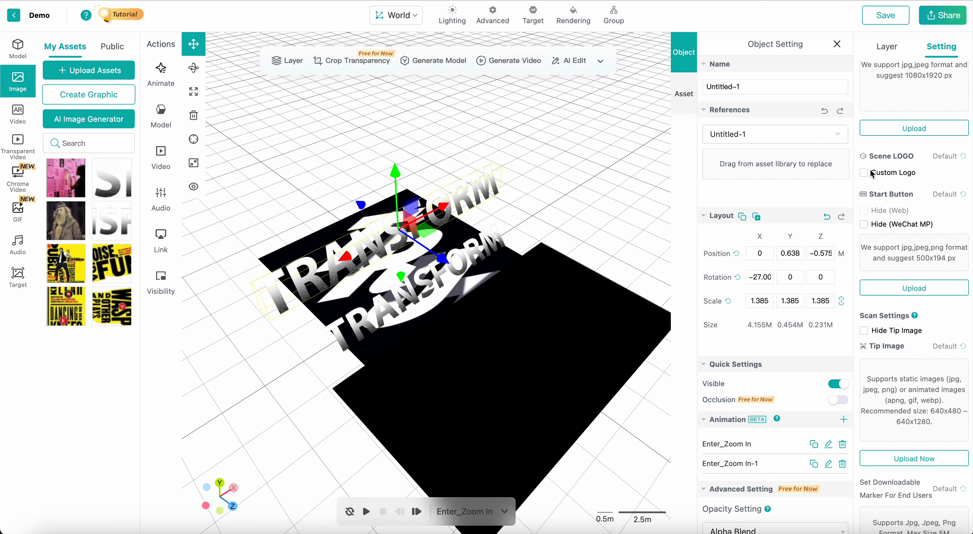
left_click(864, 172)
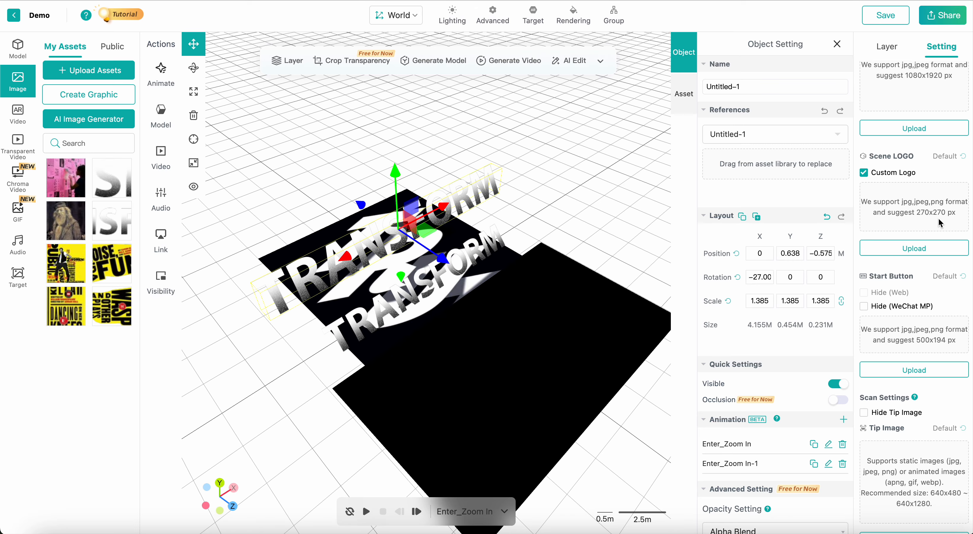
Turn off the custom scene logo and hide the scan tip image, keeping the scan text "Point your camera at the target image"
left_click(864, 172)
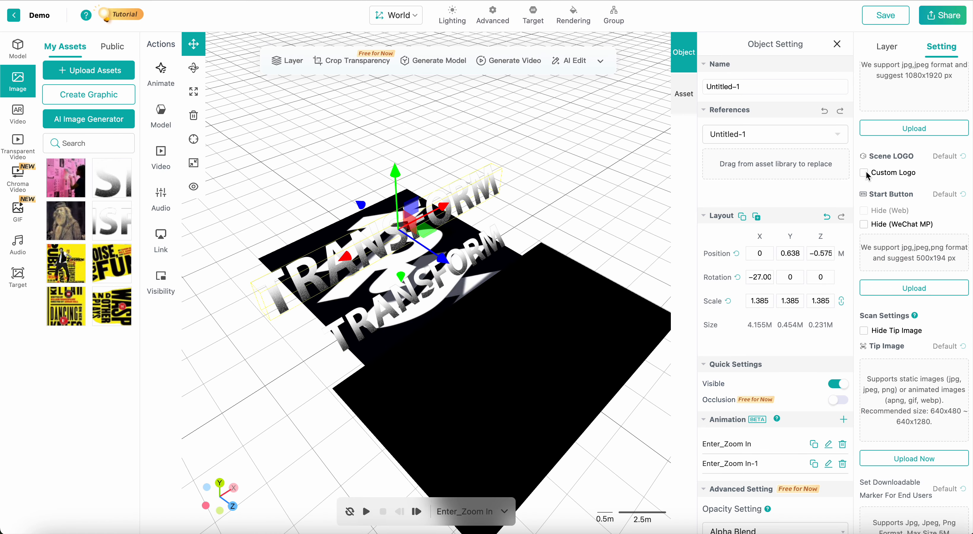
scroll(885, 247, "down", 1)
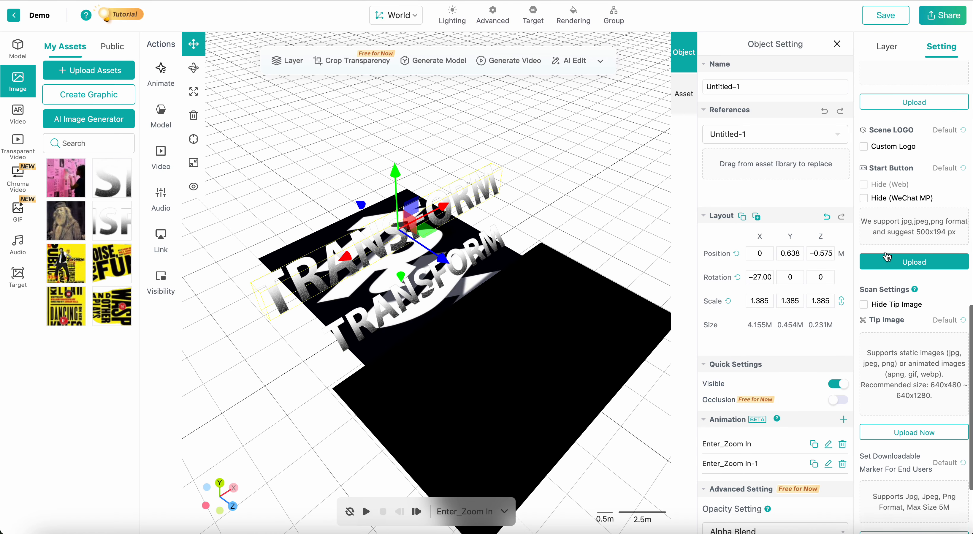
scroll(885, 250, "down", 2)
left_click(866, 220)
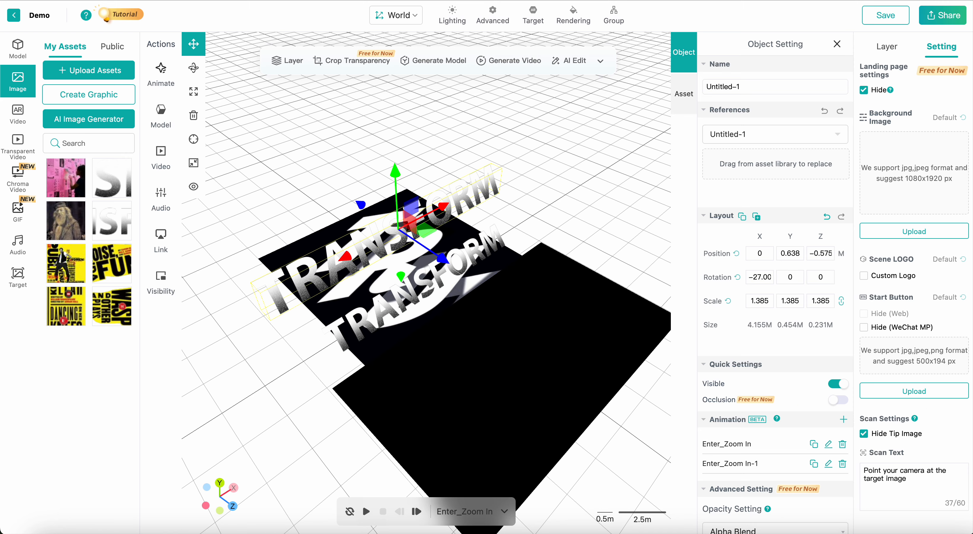
left_click(914, 480)
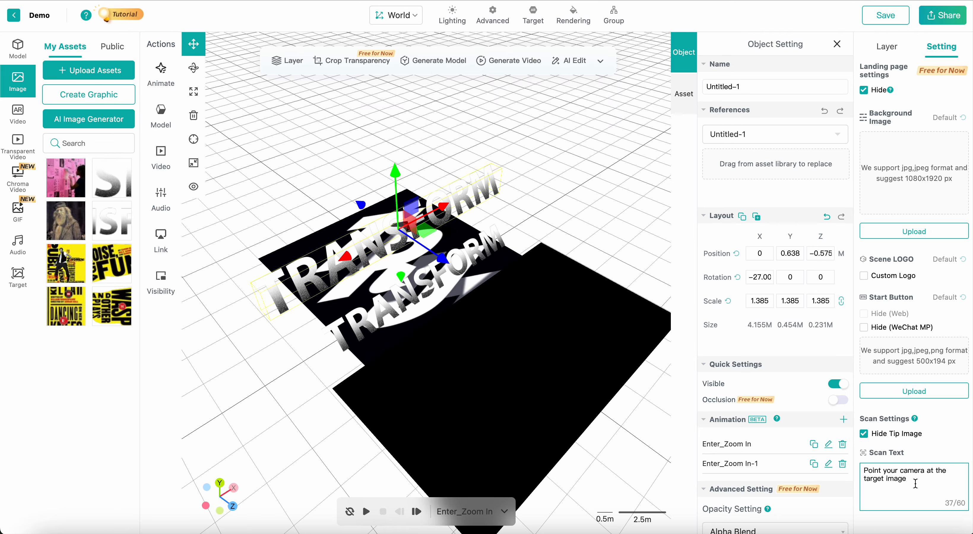
Save the scene and publish it to the web under the title Demo, repeating the publishing once
left_click(891, 17)
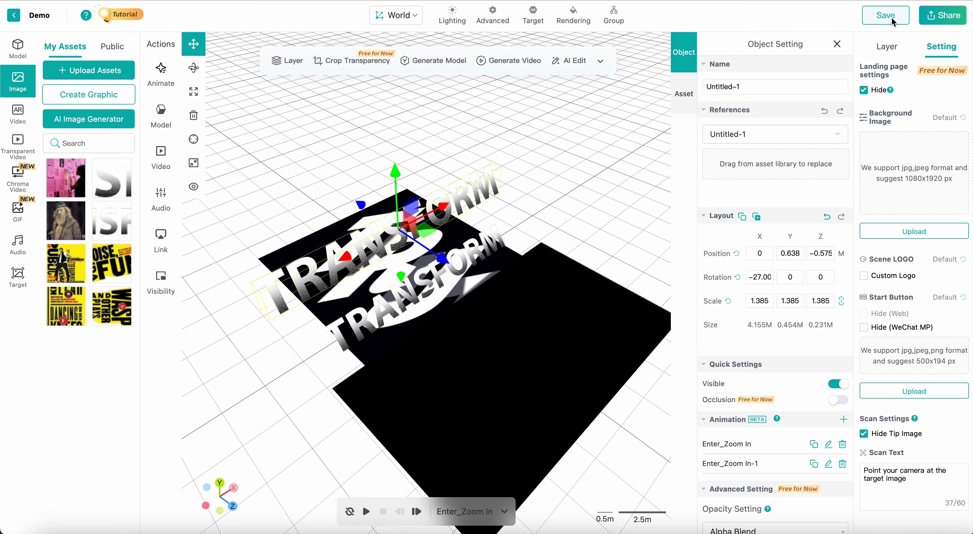
left_click(562, 305)
left_click(945, 18)
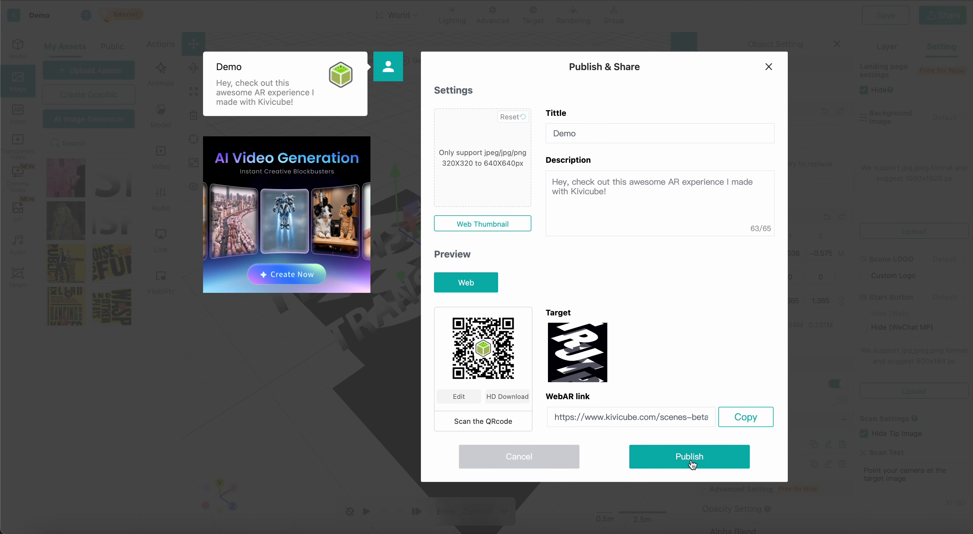
left_click(689, 456)
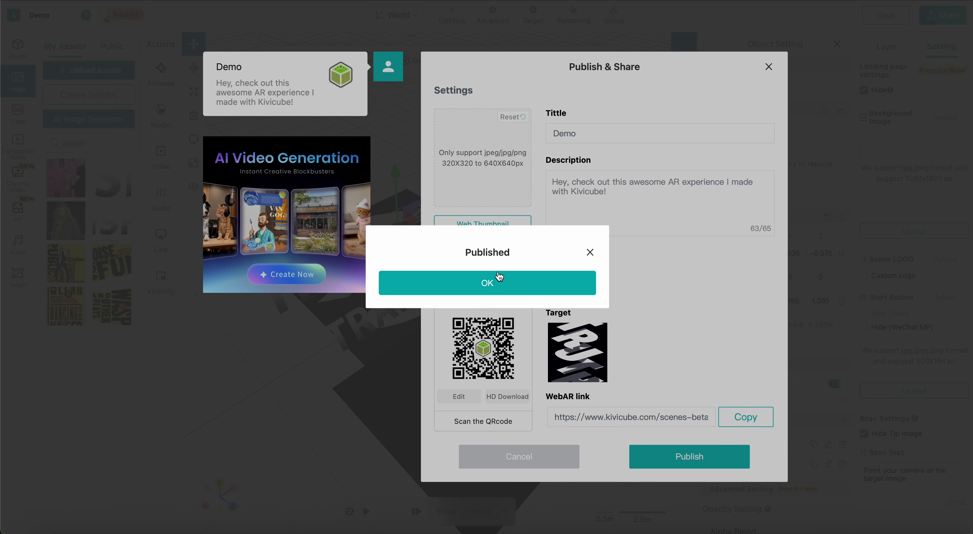
left_click(496, 278)
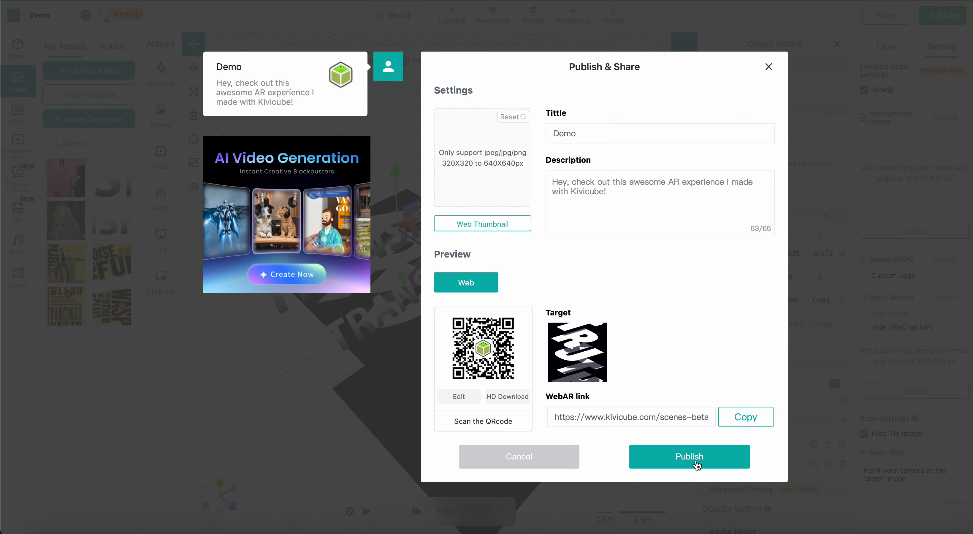
left_click(694, 462)
left_click(494, 279)
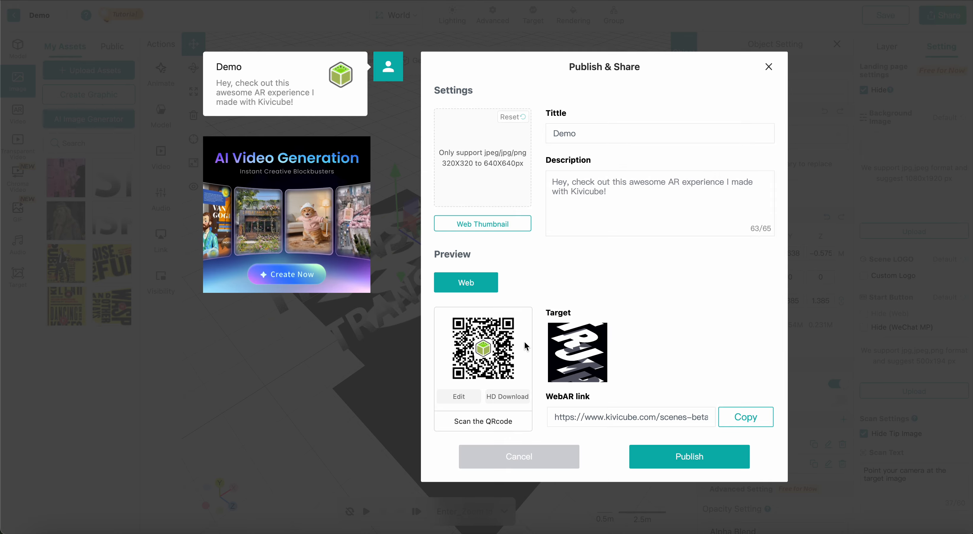